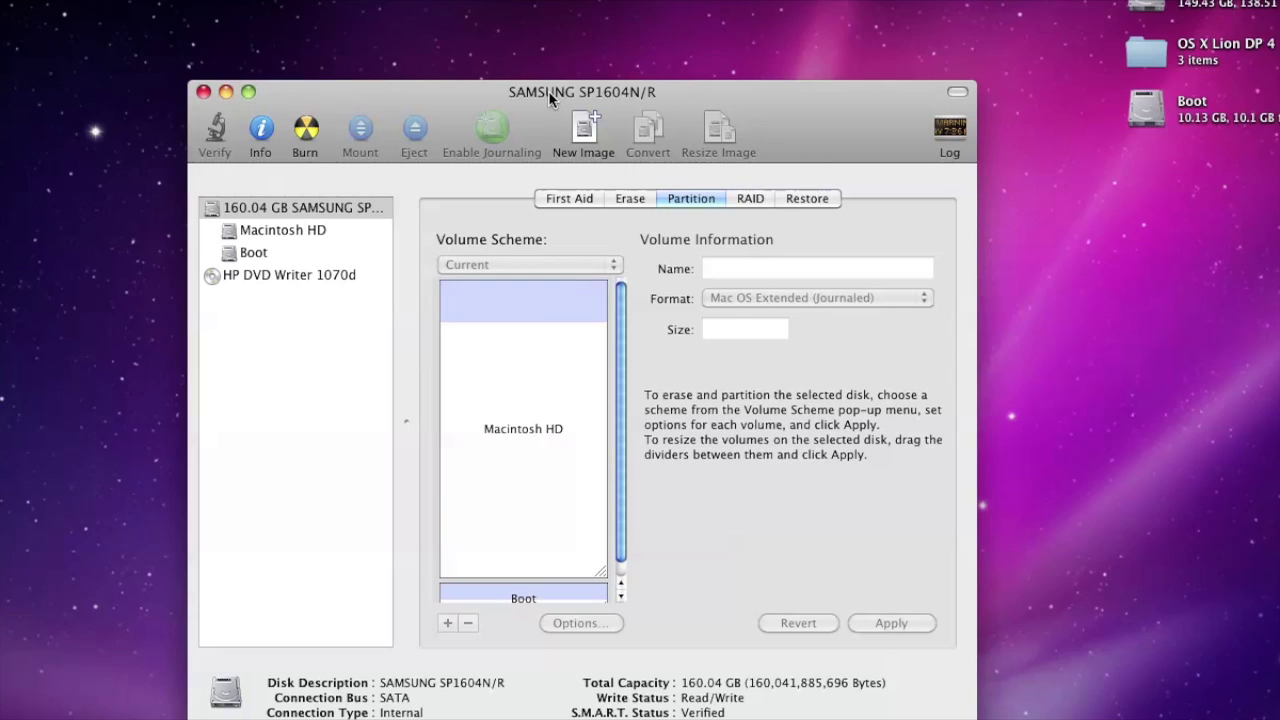
Confirm the Boot partition shows 10.13 GB, then quit Disk Utility
scroll(623, 335, down, 1)
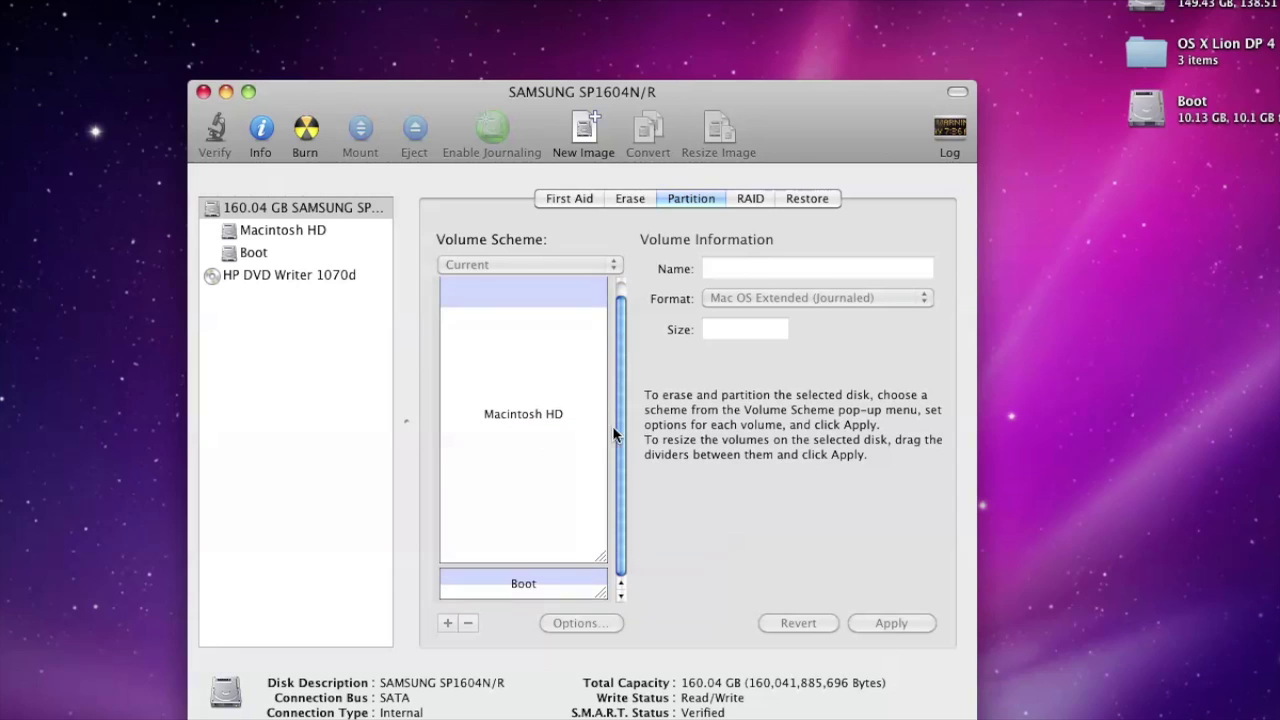
click(579, 588)
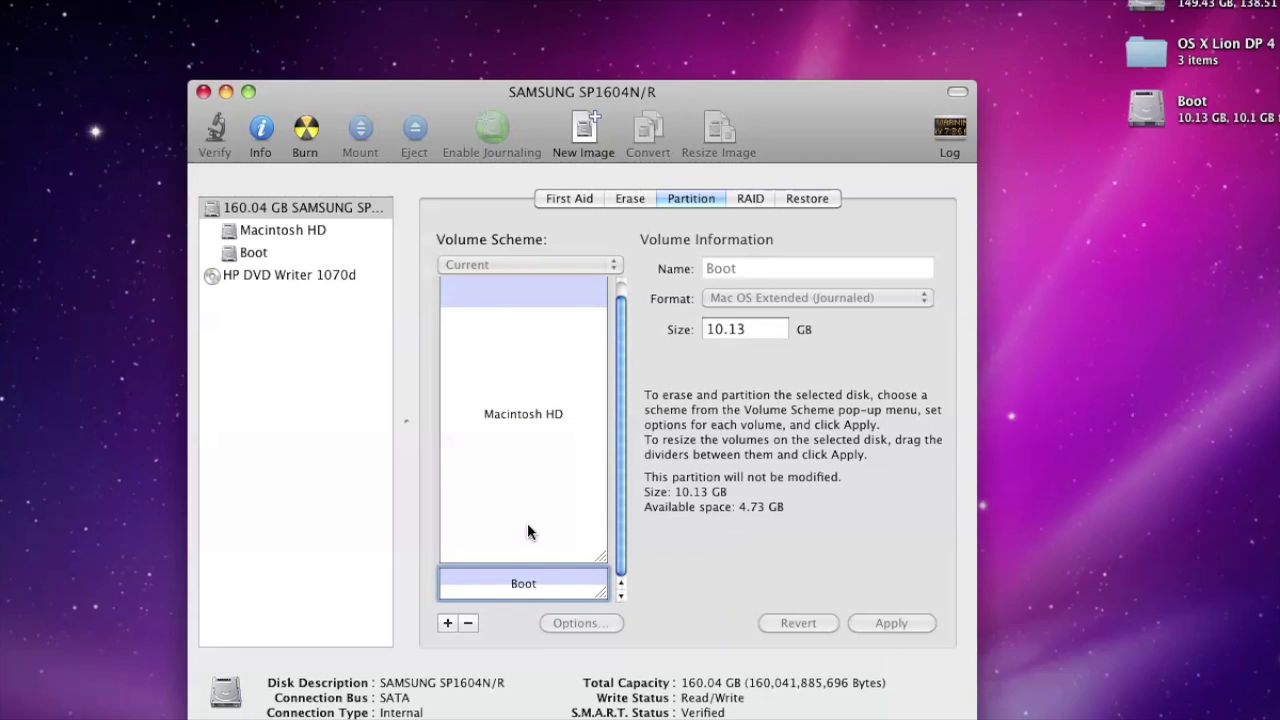
click(203, 92)
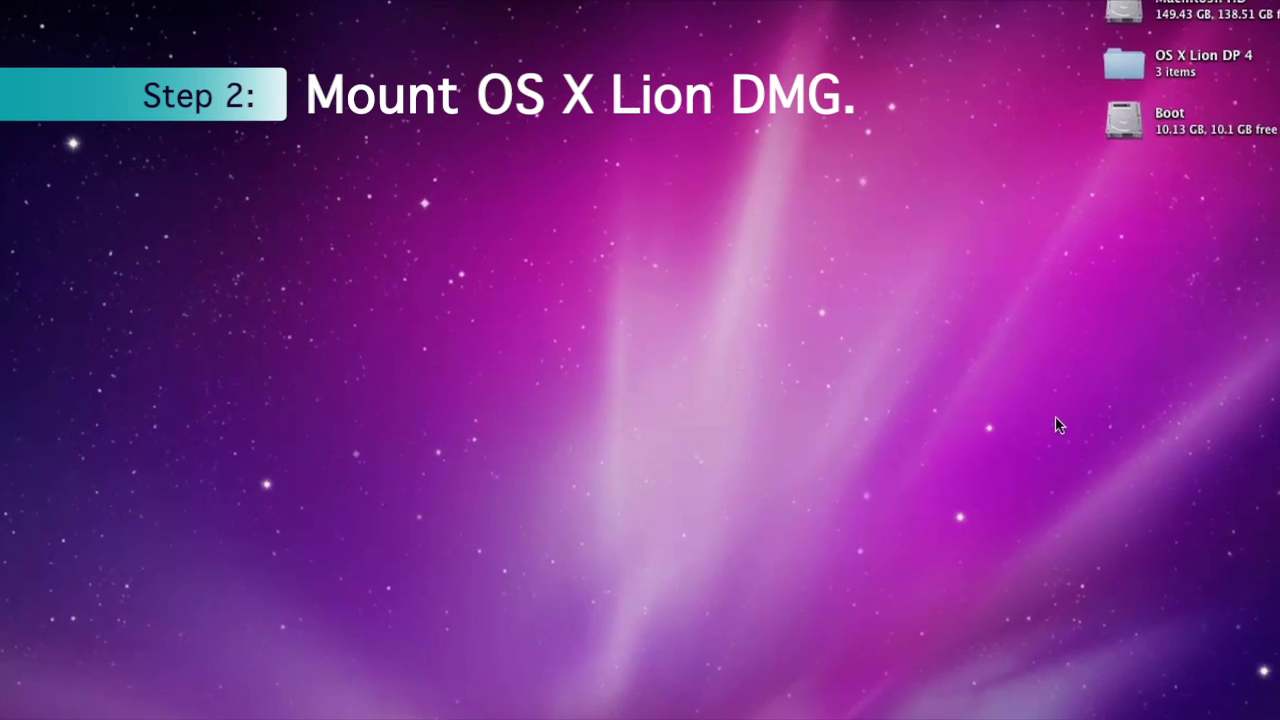
Mount OS X Lion DP 4.dmg from the OS X Lion DP 4 folder, skipping image verification
double_click(1090, 106)
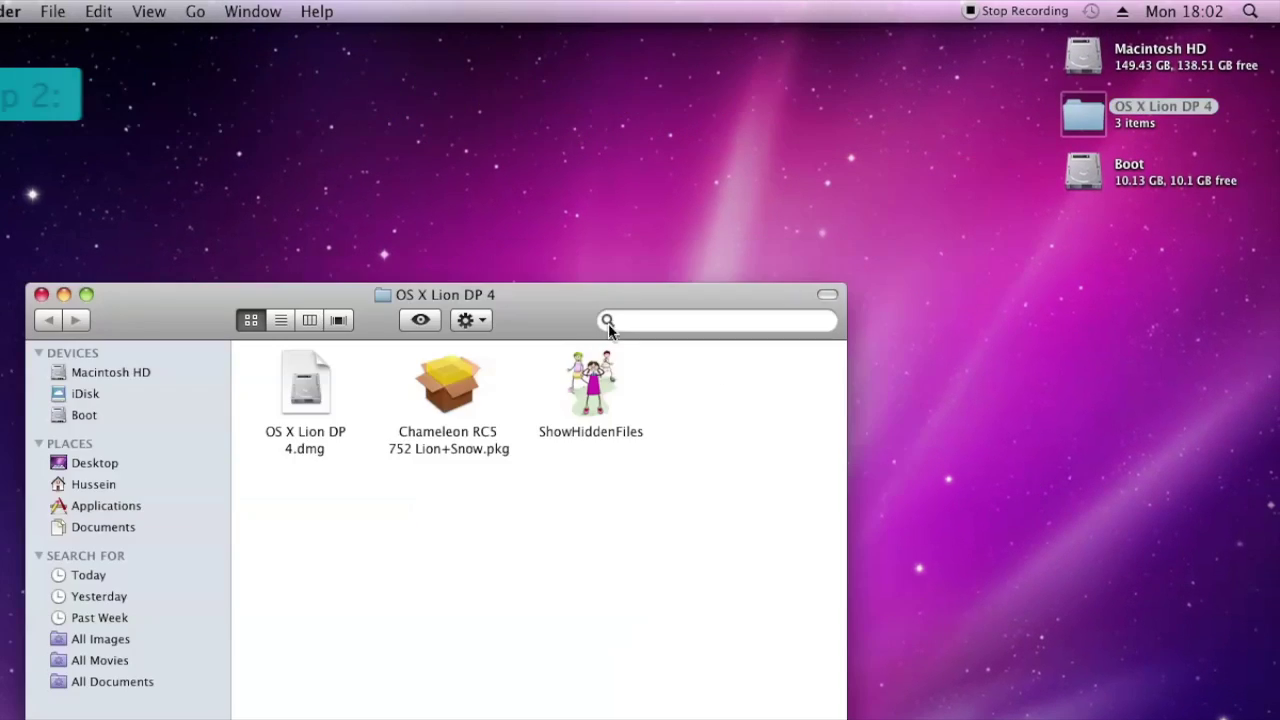
drag(603, 302, 498, 198)
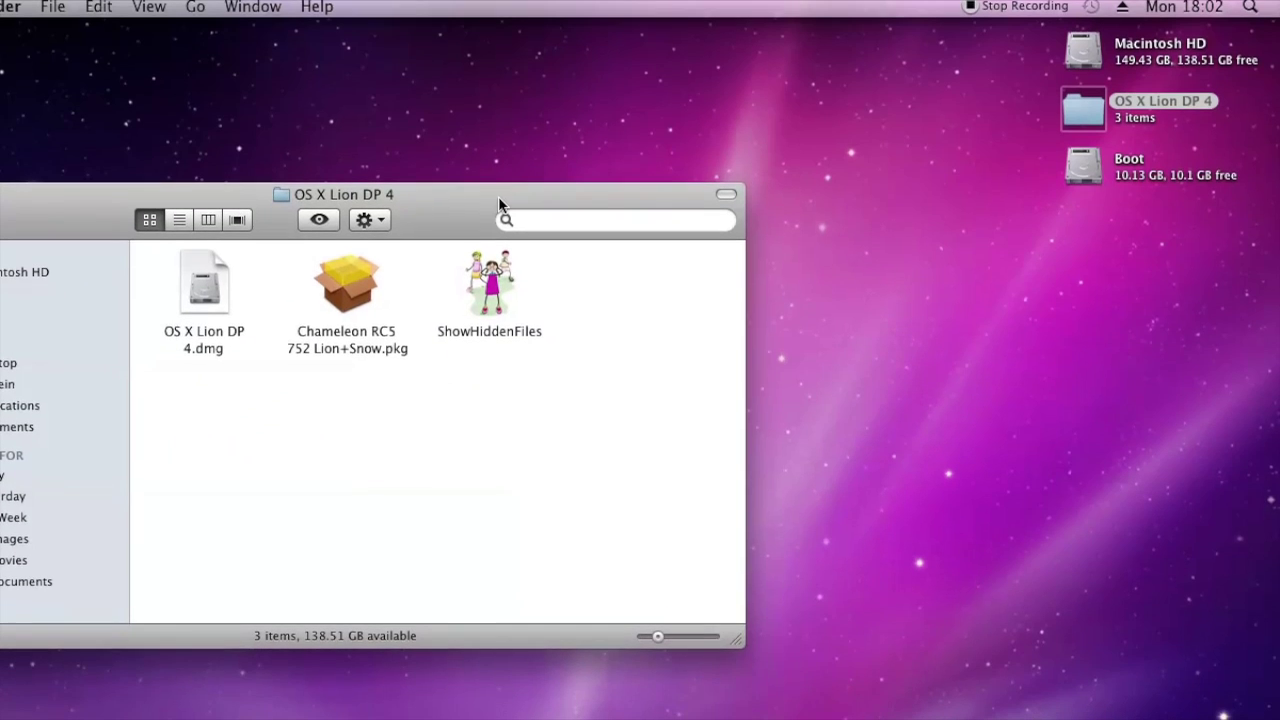
click(205, 282)
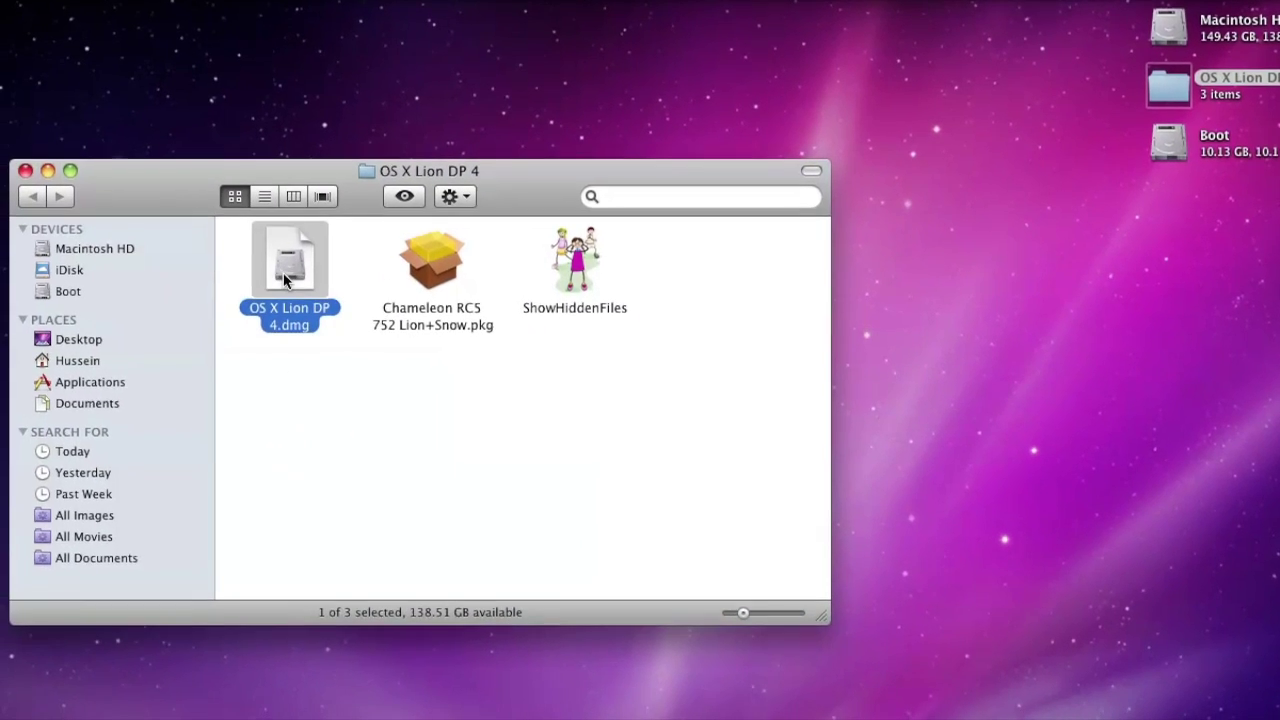
double_click(285, 274)
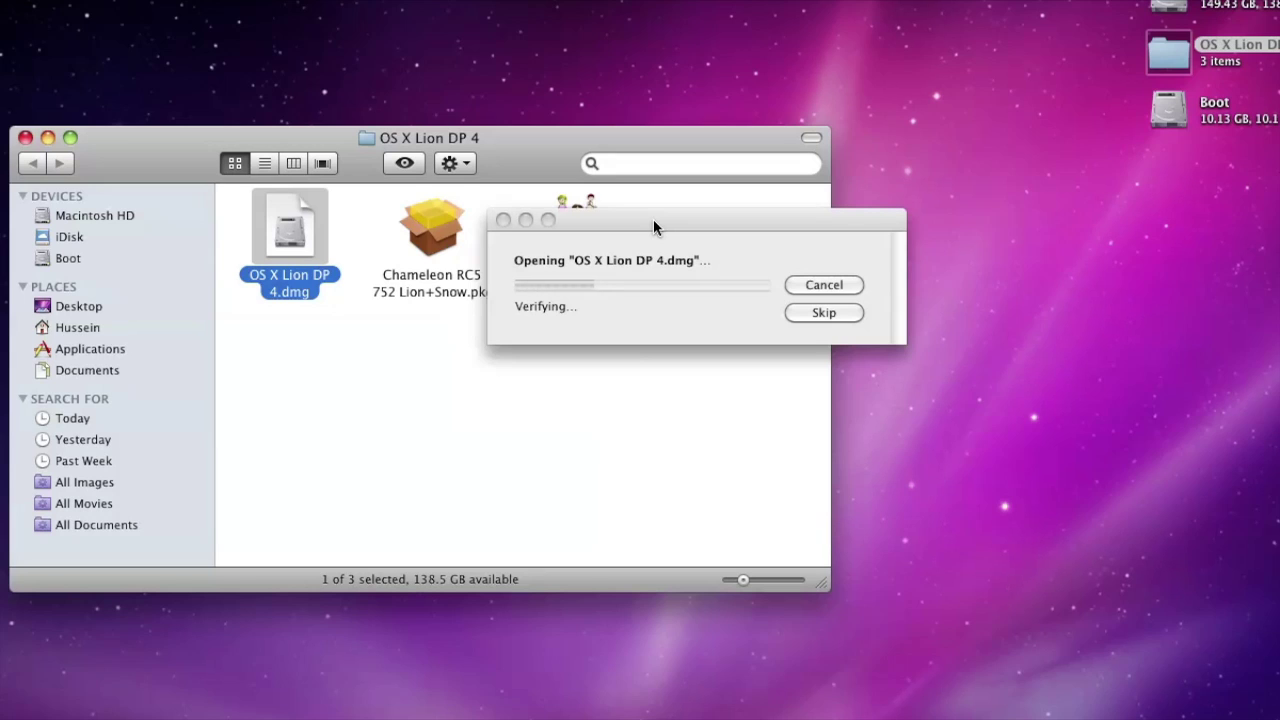
click(653, 220)
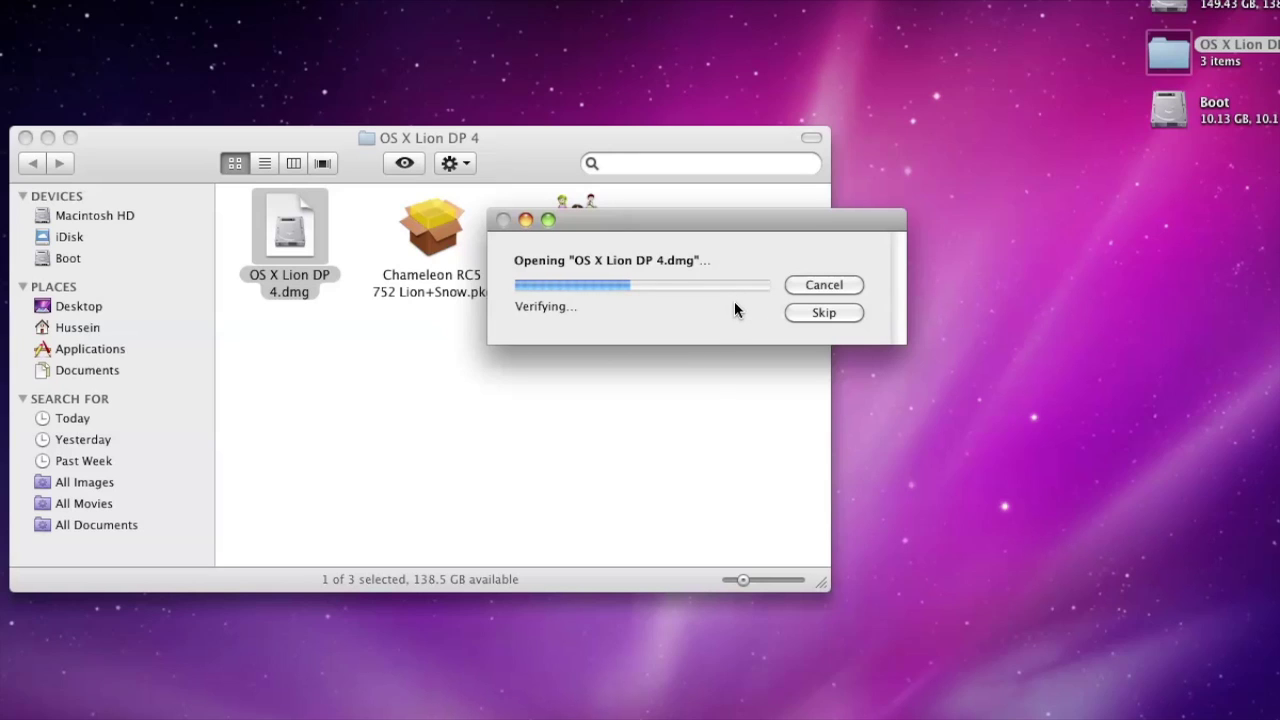
click(821, 313)
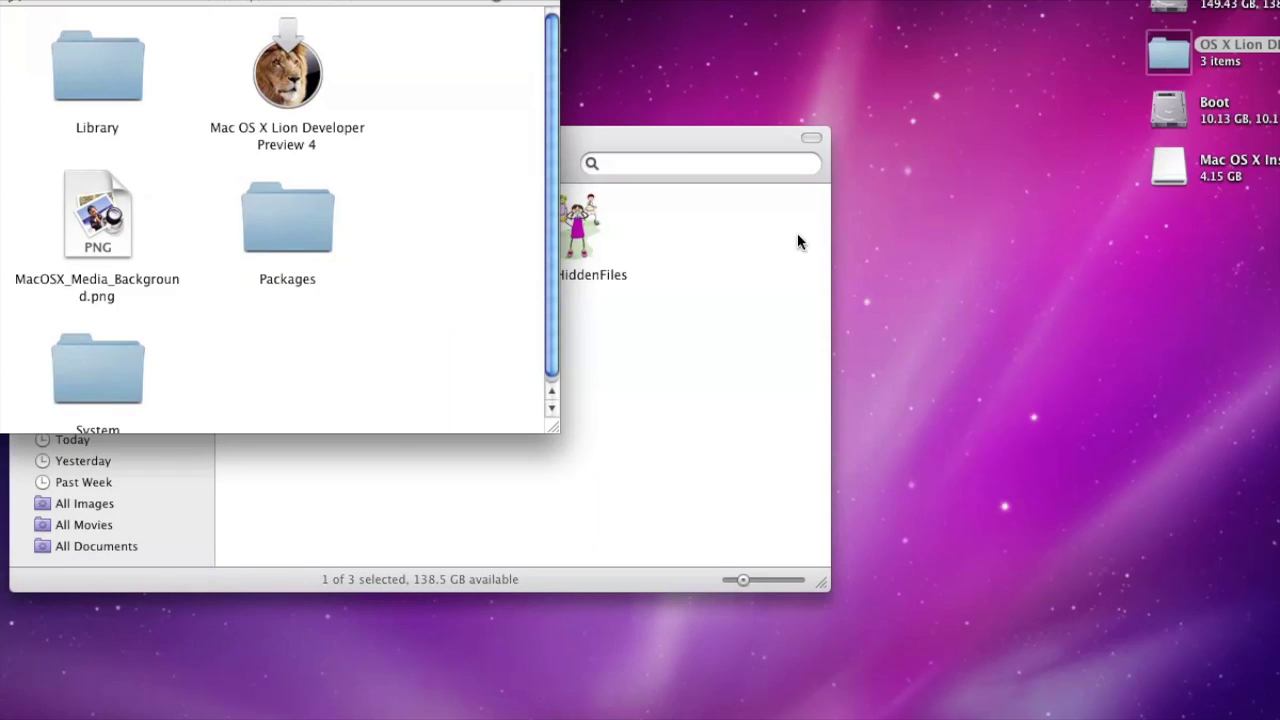
drag(680, 143, 1262, 265)
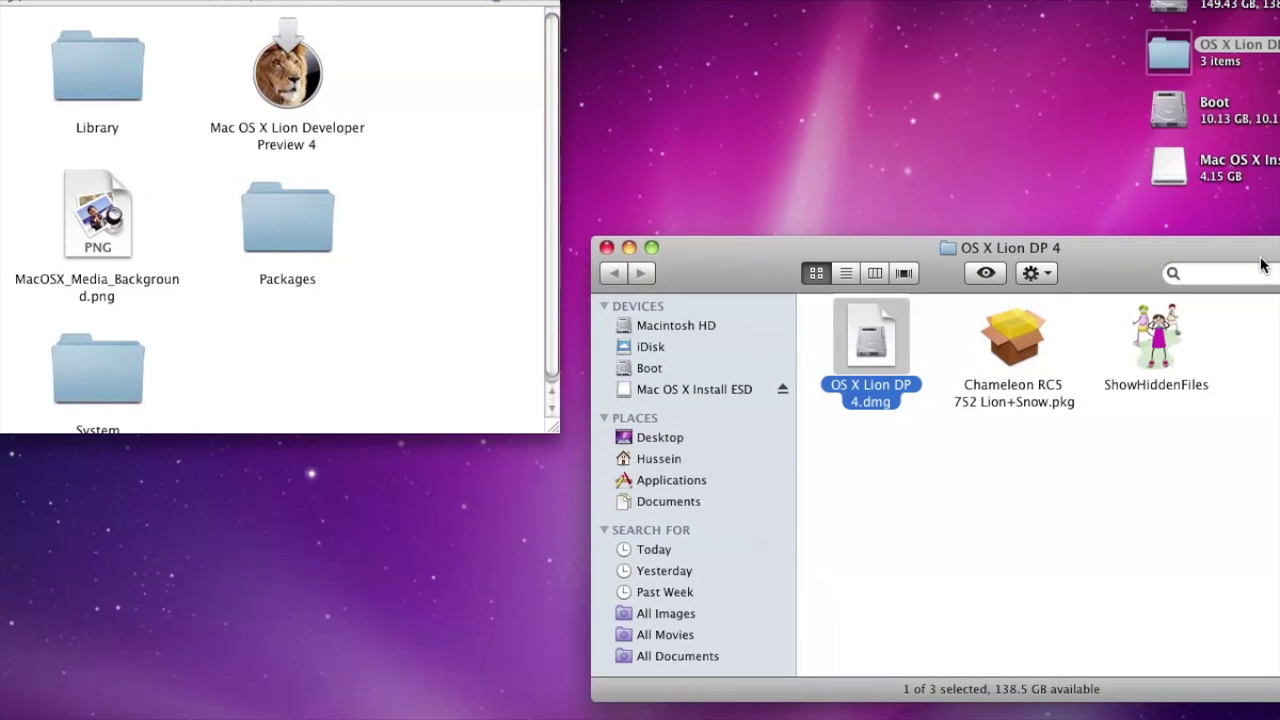
Launch ShowHiddenFiles and turn on Show Special Files to reveal hidden items
scroll(545, 205, down, 1)
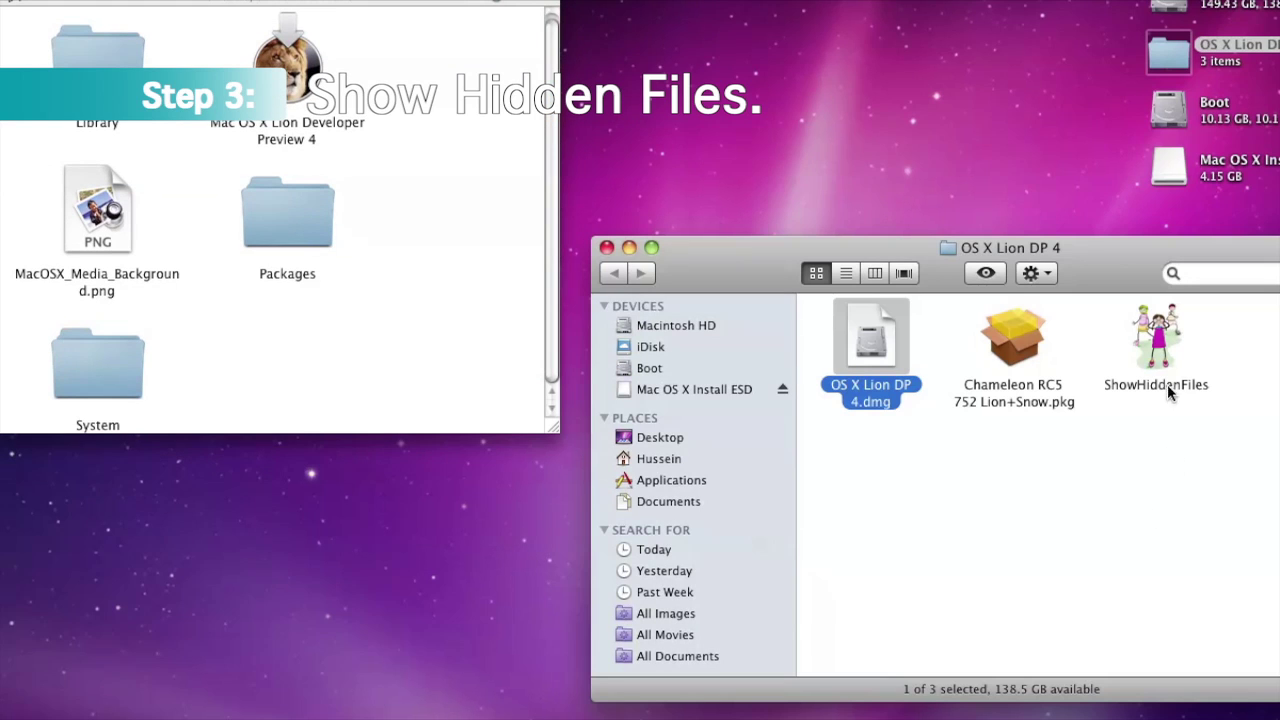
double_click(1157, 345)
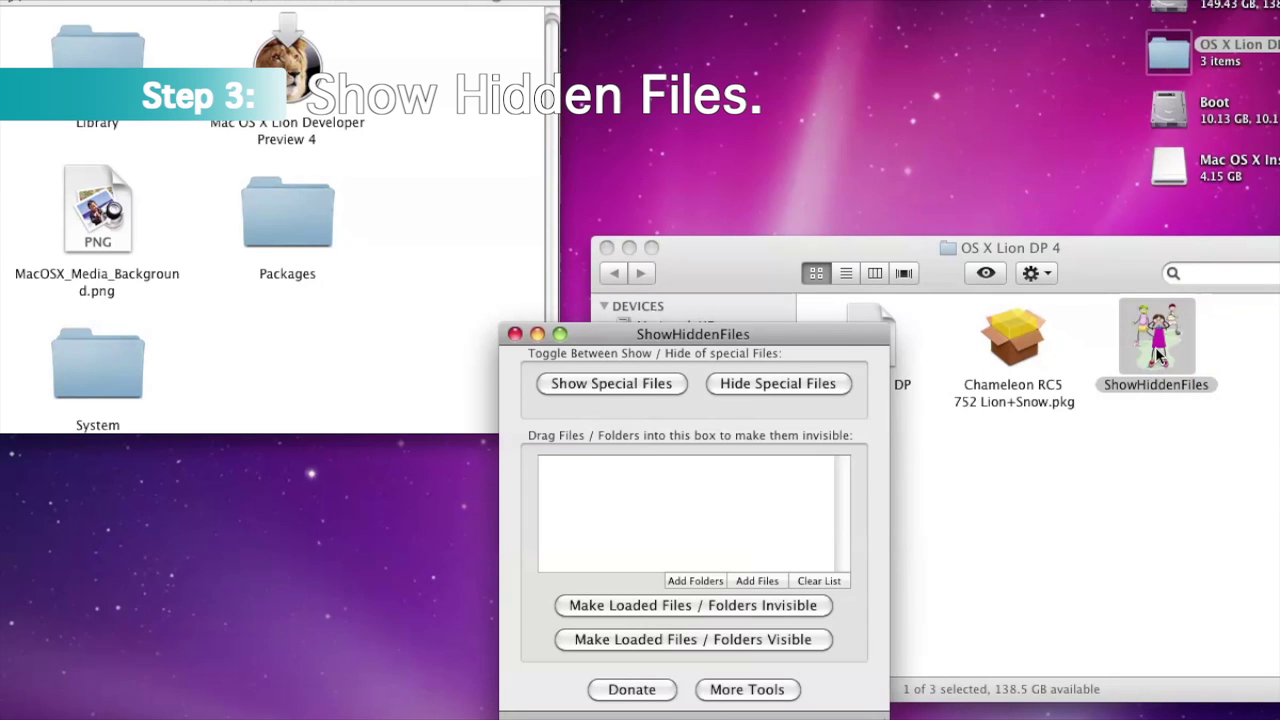
drag(660, 335, 697, 0)
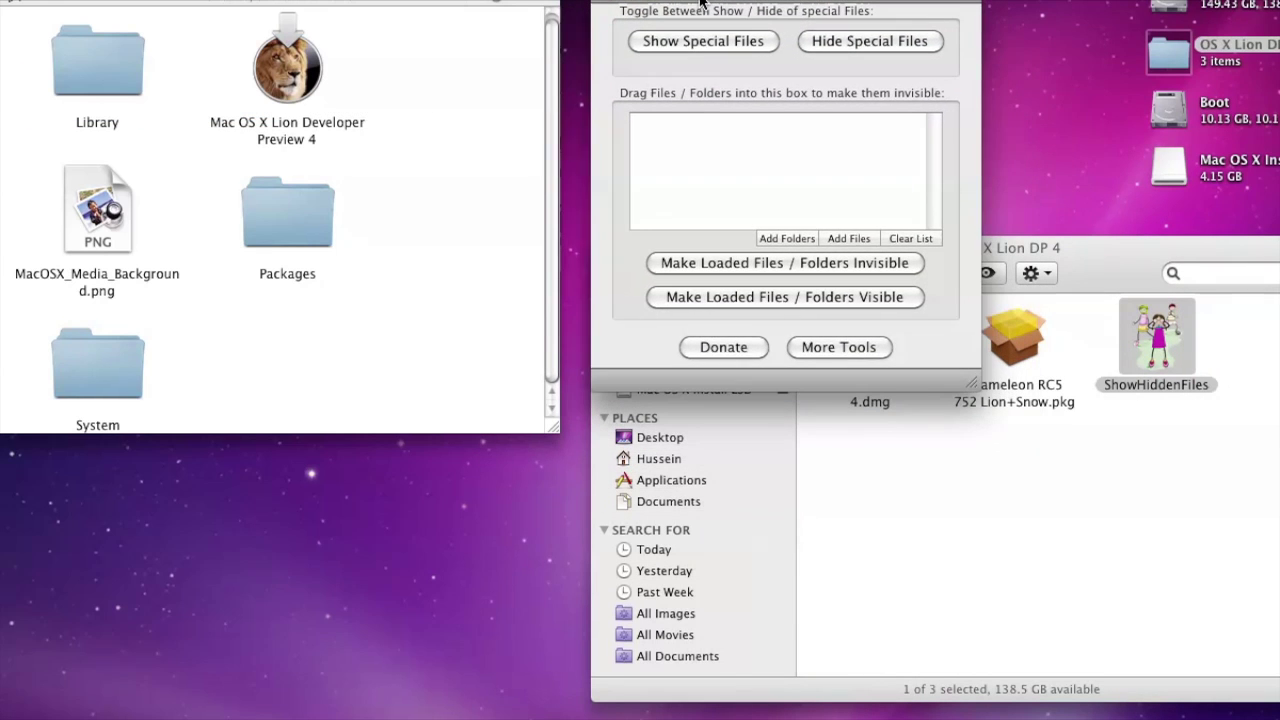
click(697, 41)
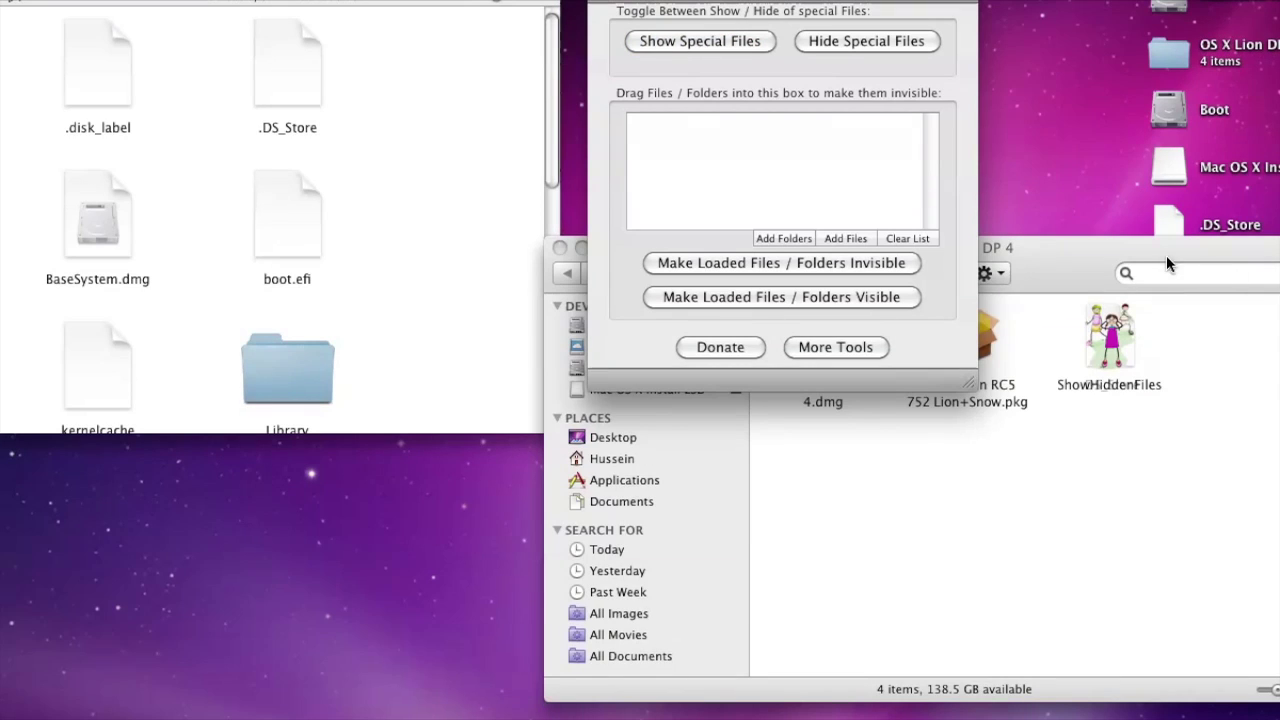
Close the OS X Lion DP 4 installer volume window
click(1134, 251)
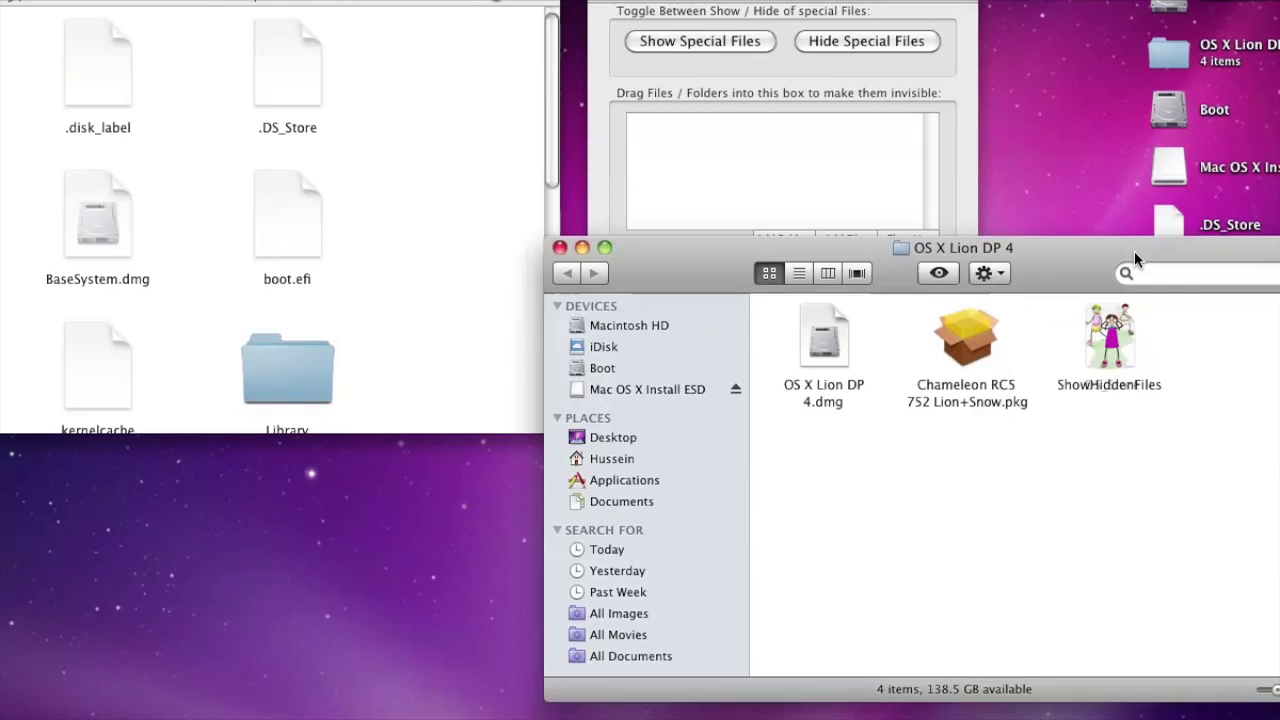
click(562, 248)
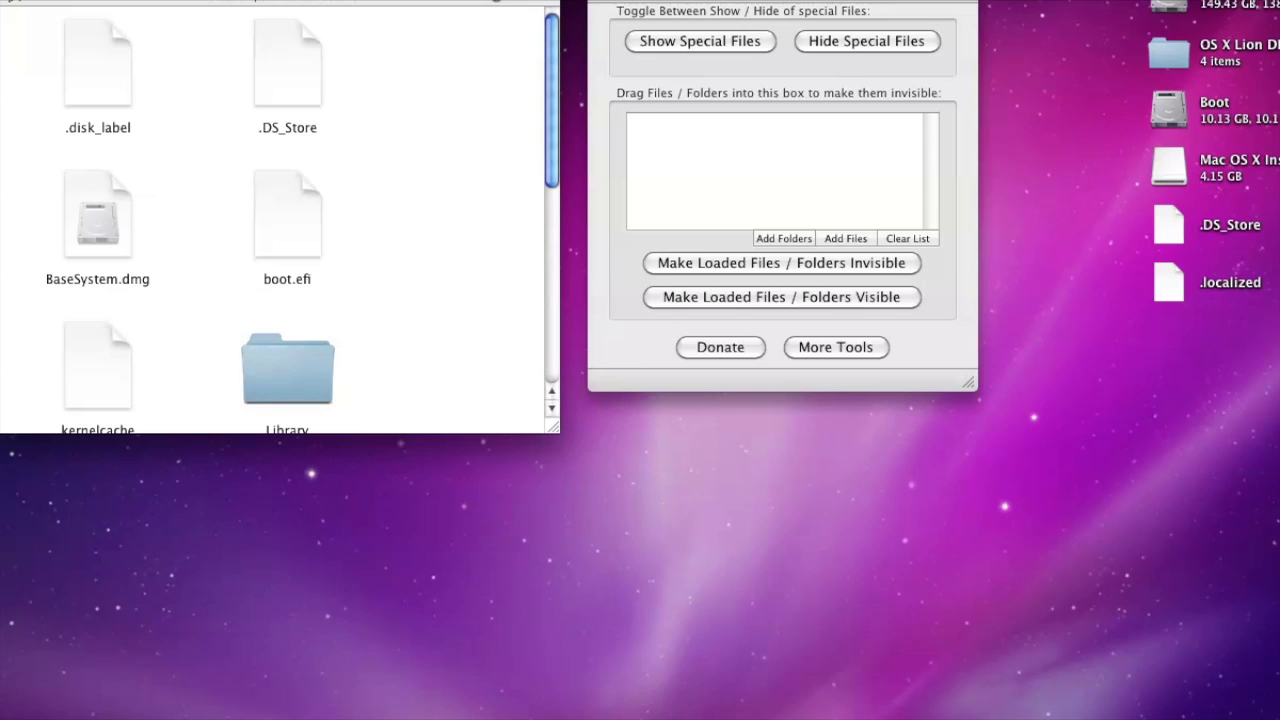
scroll(125, 222, down, 5)
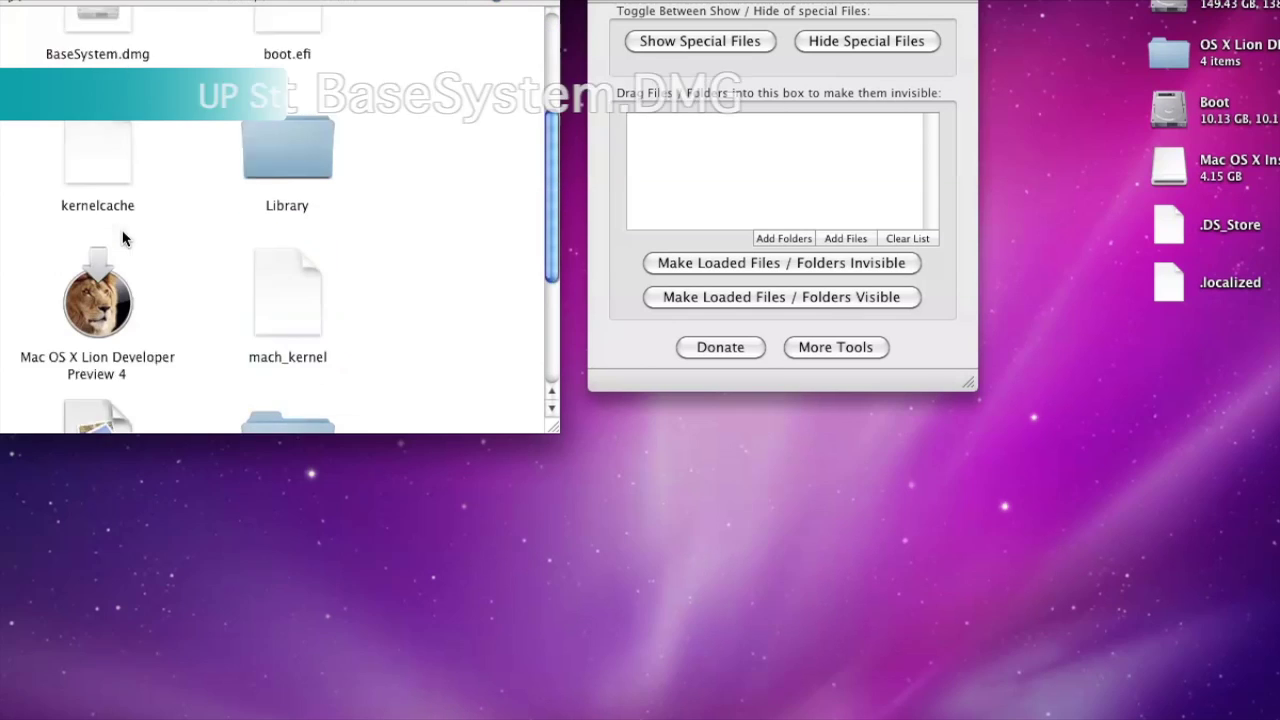
Mount BaseSystem.dmg from the installer volume, skipping verification
scroll(120, 200, up, 2)
click(110, 63)
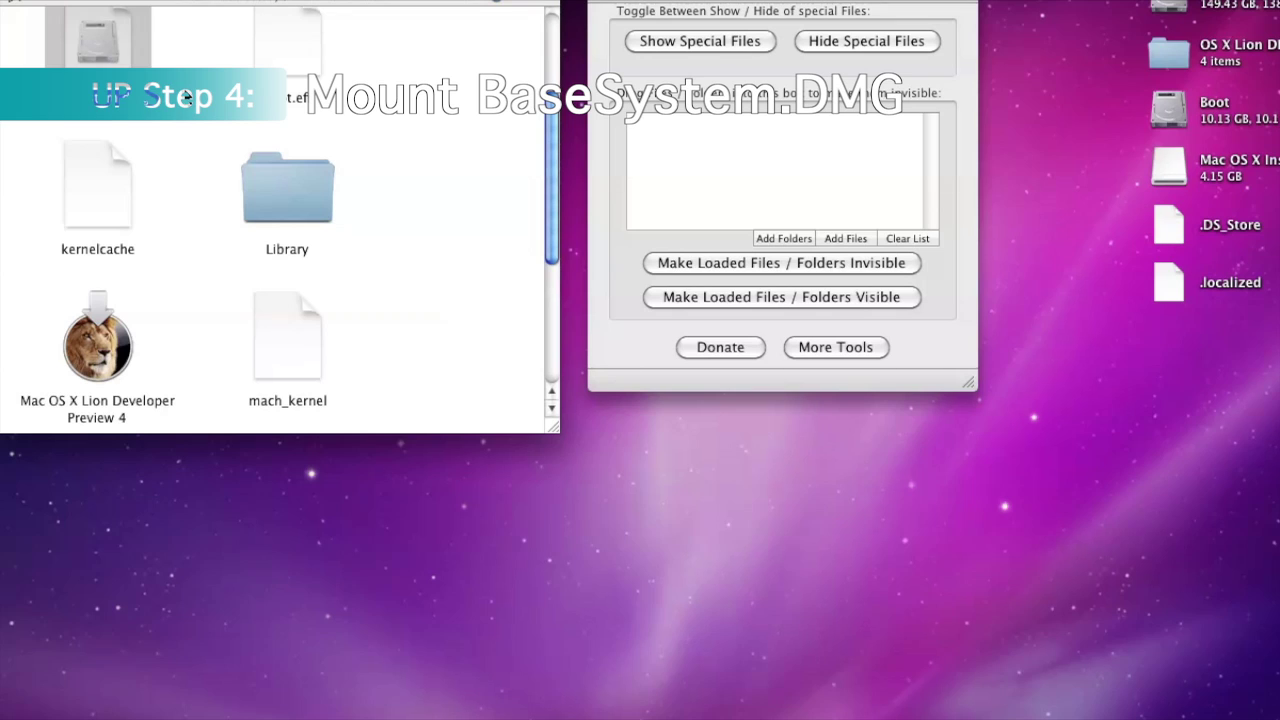
scroll(106, 198, up, 3)
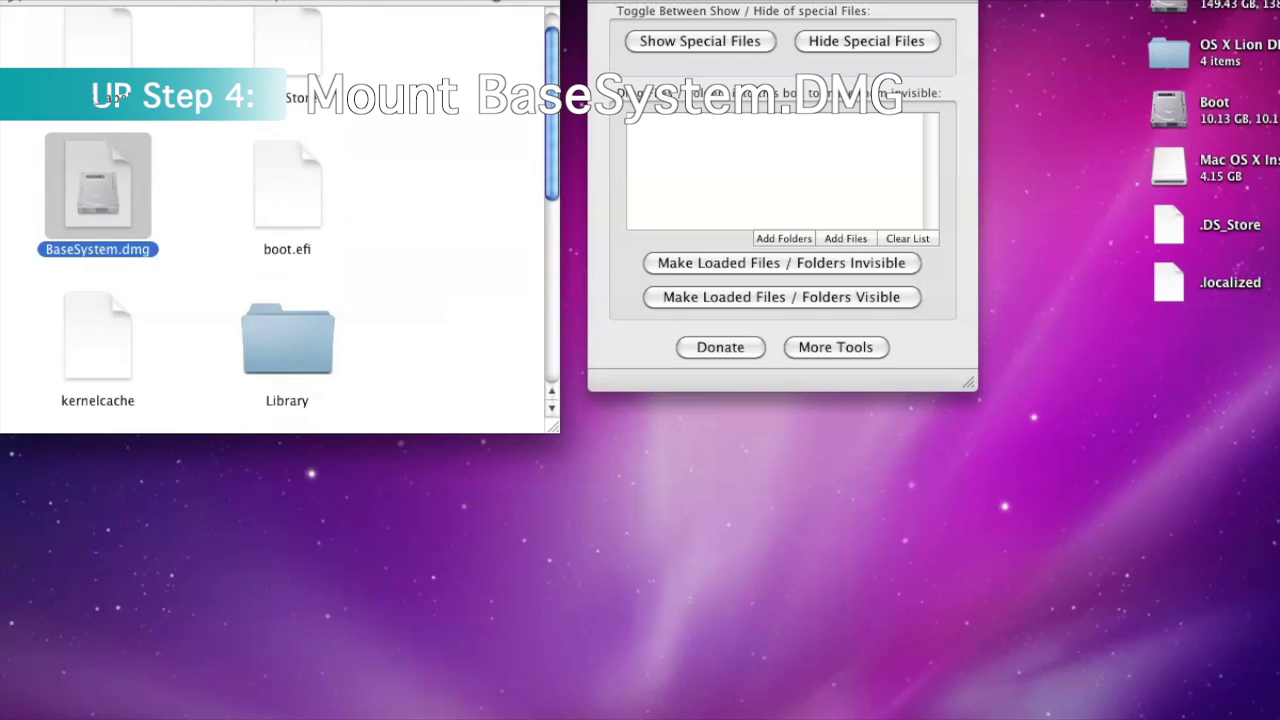
double_click(107, 197)
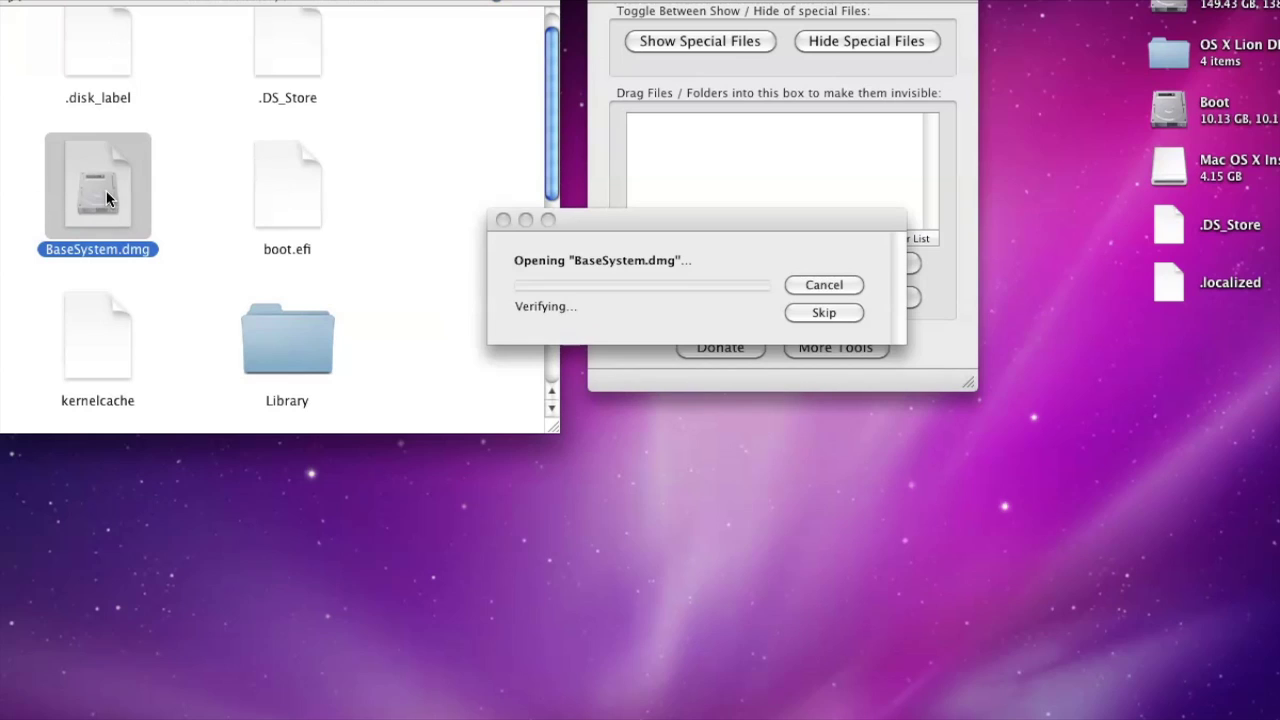
click(650, 233)
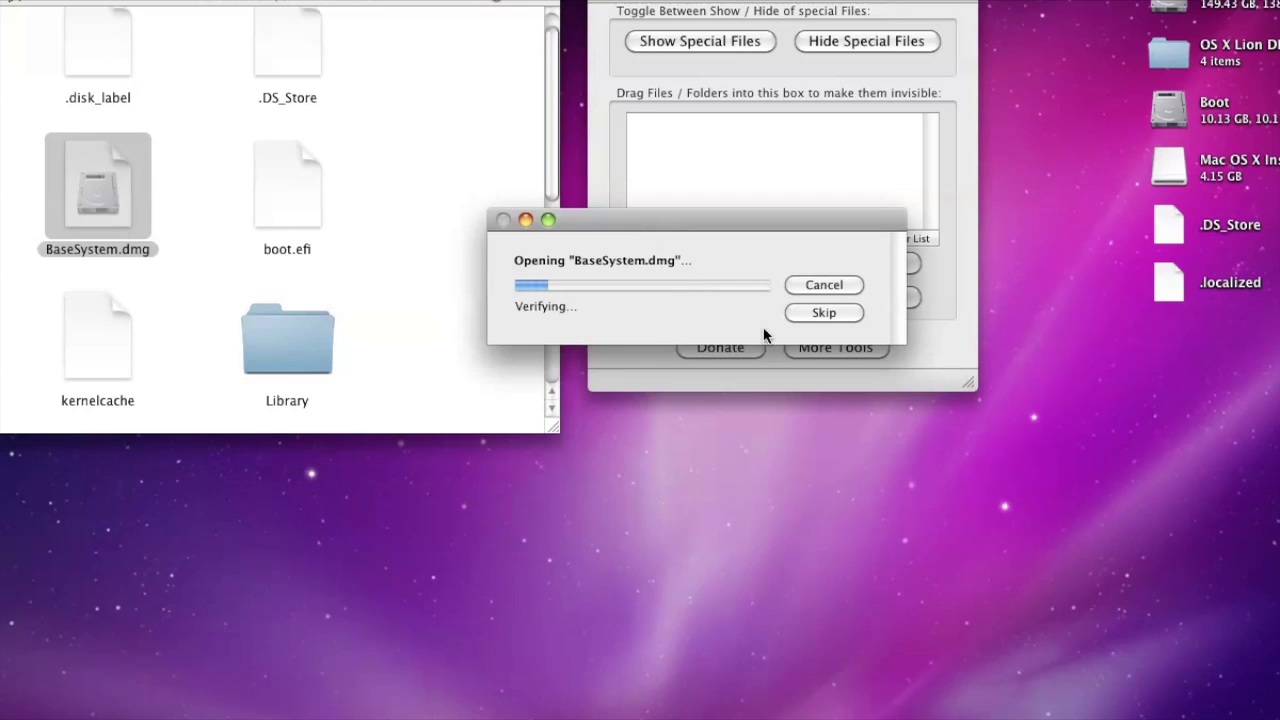
click(814, 316)
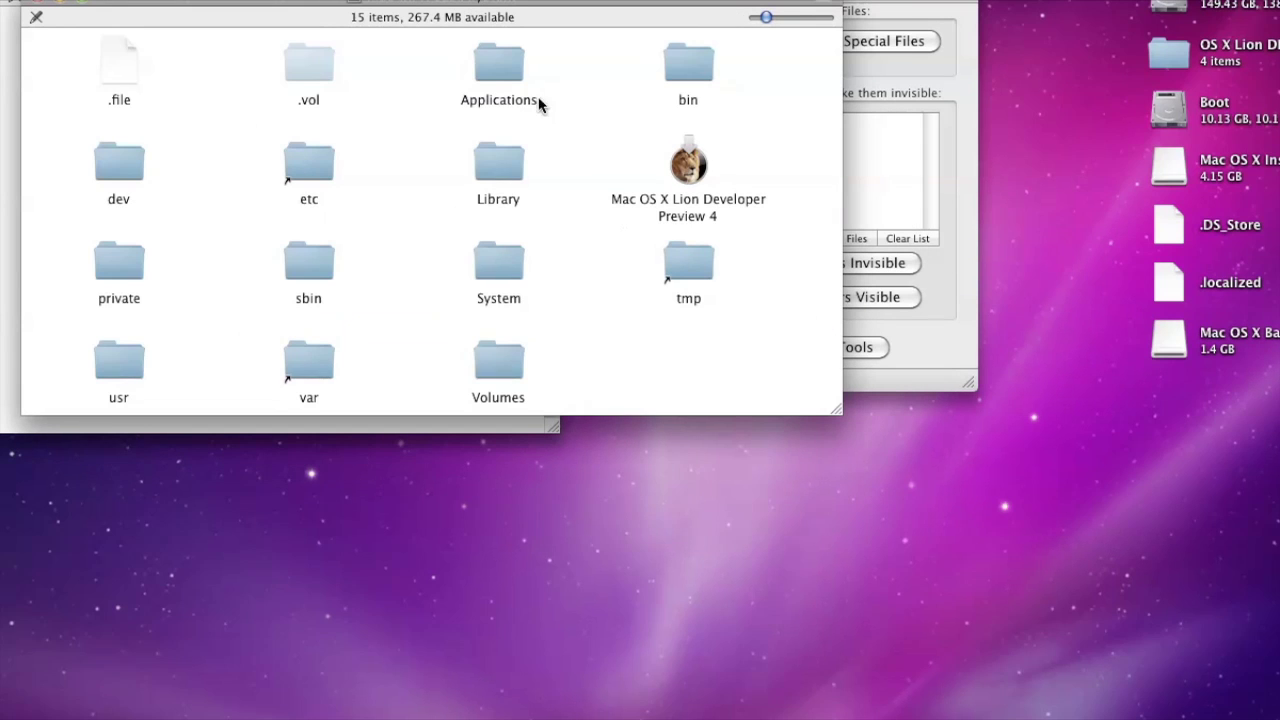
Close the Mac OS X Base System, installer volume and ShowHiddenFiles windows
drag(245, 3, 323, 76)
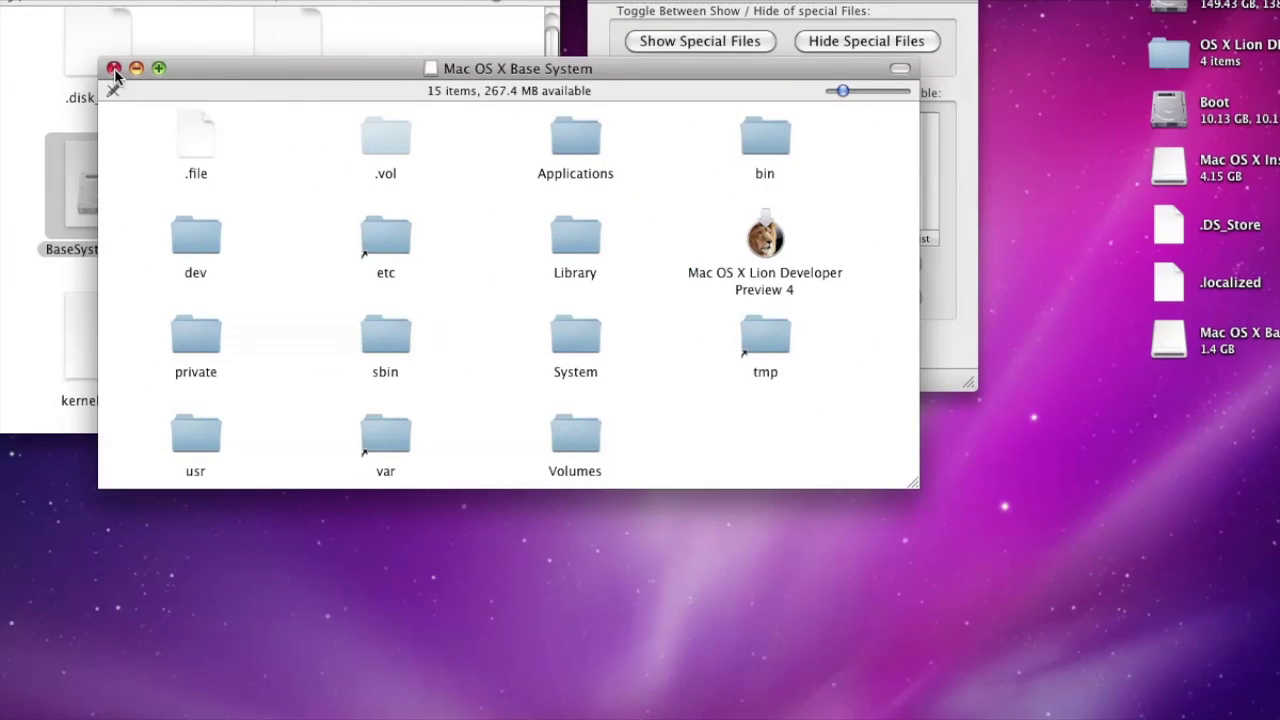
click(114, 68)
key(super+w)
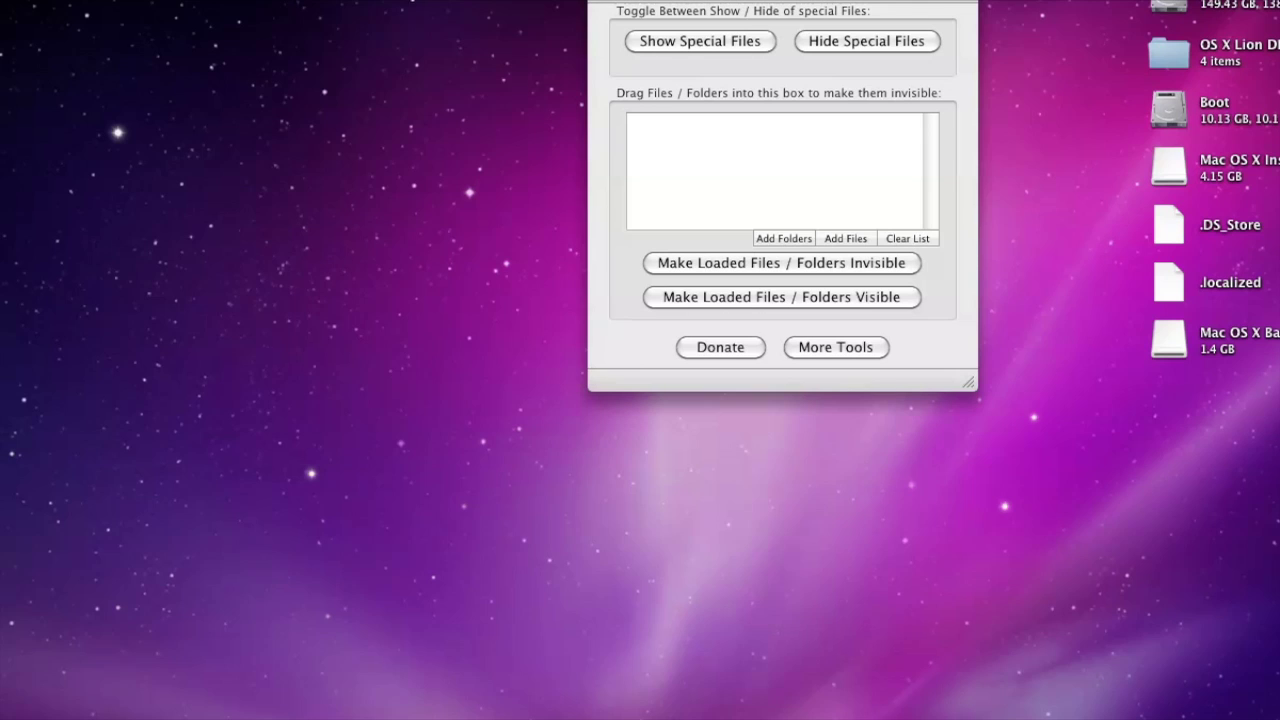
drag(784, 1, 210, 20)
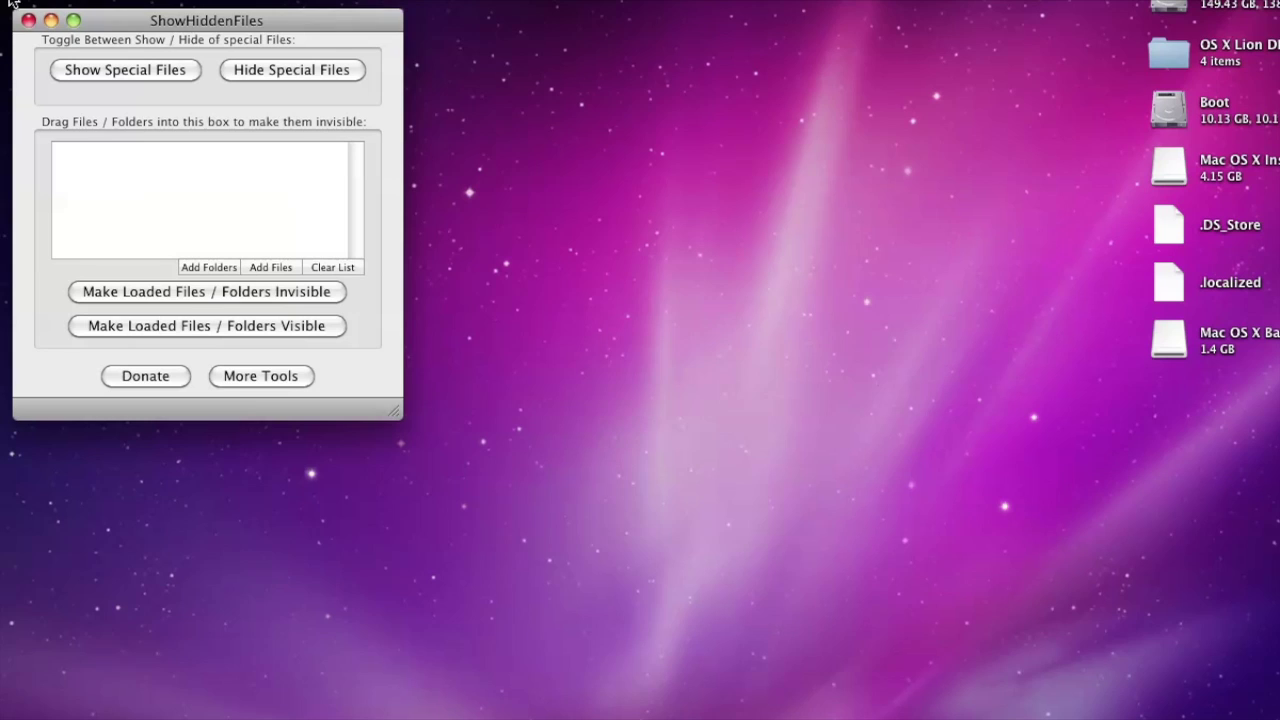
click(50, 20)
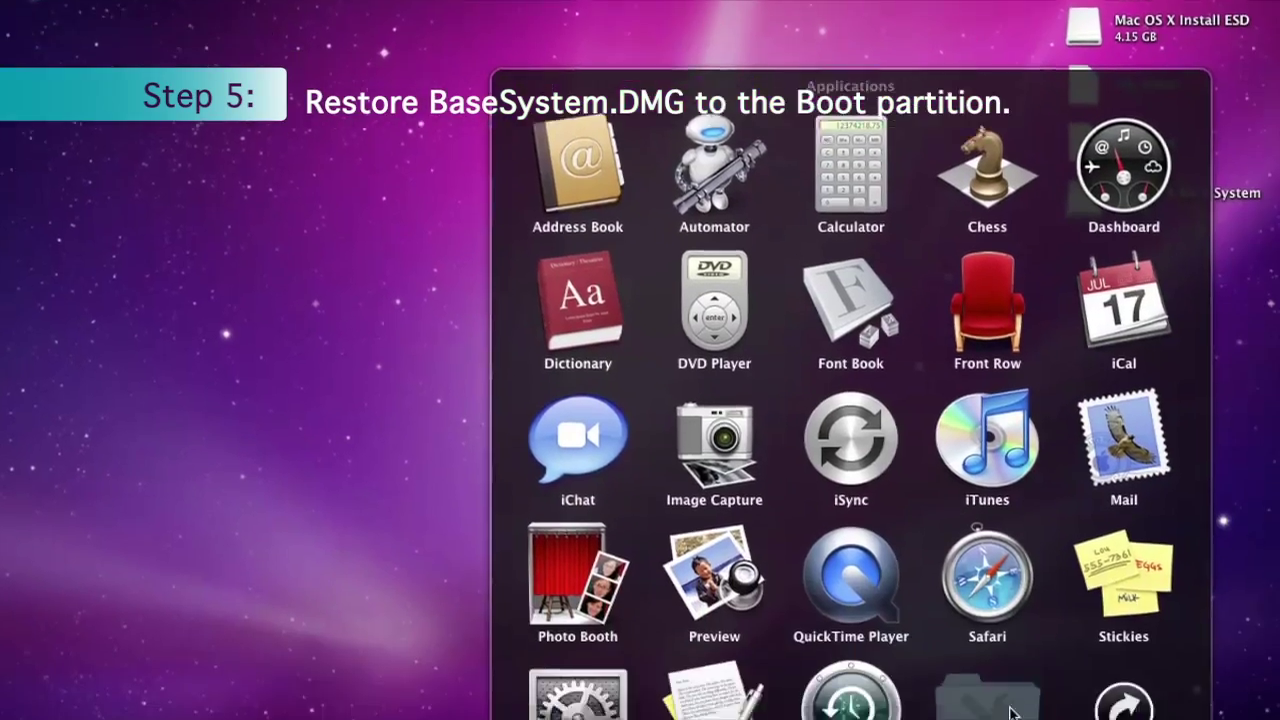
Launch Disk Utility from Utilities and open the Restore tab with Boot selected
click(1006, 697)
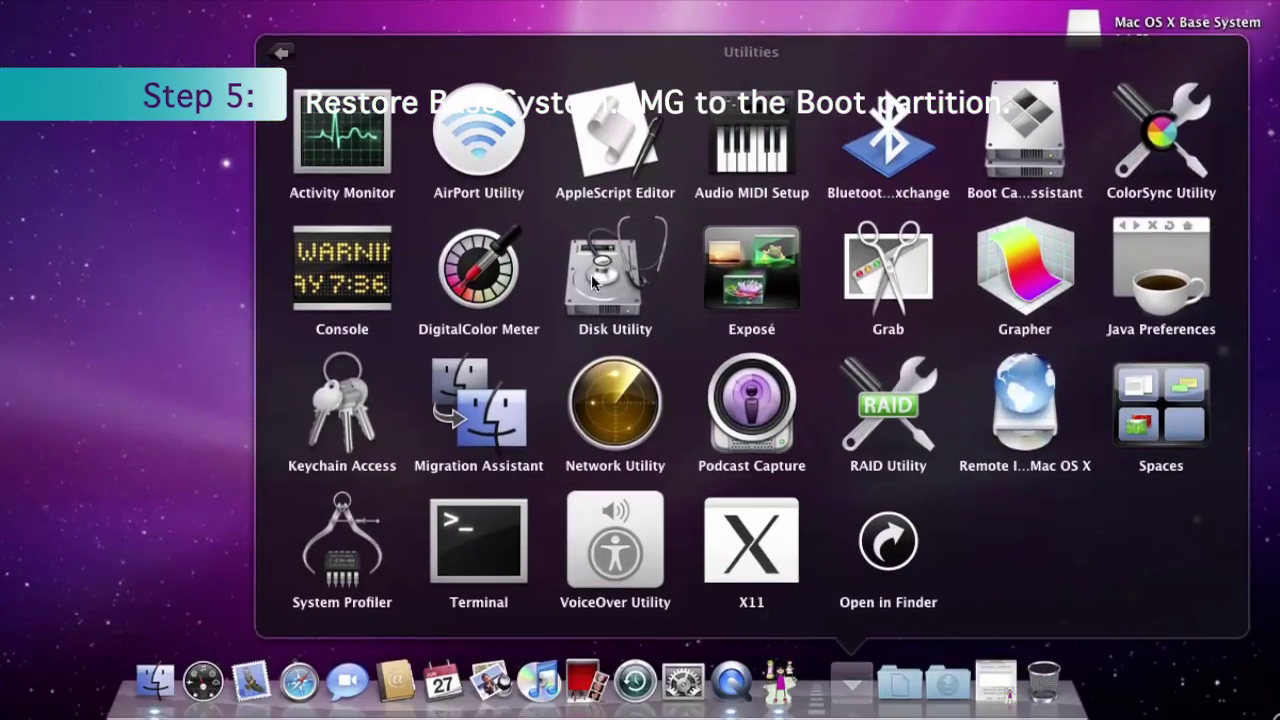
click(591, 348)
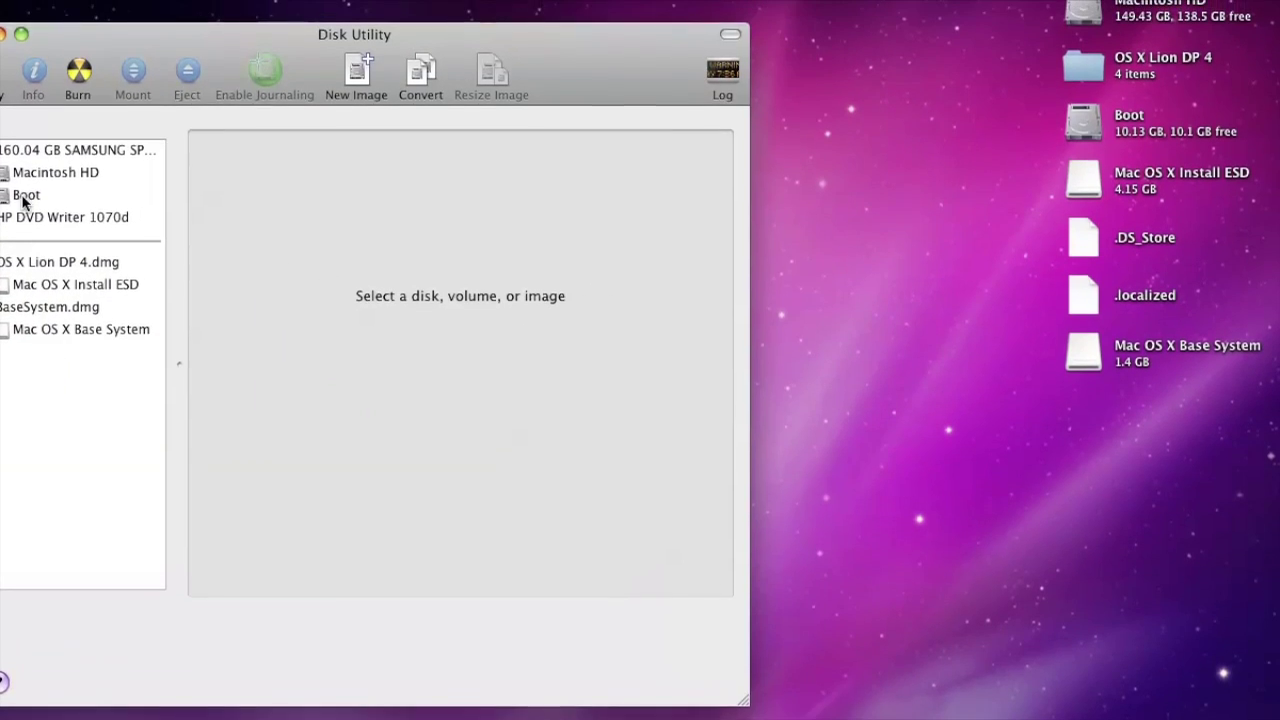
click(25, 196)
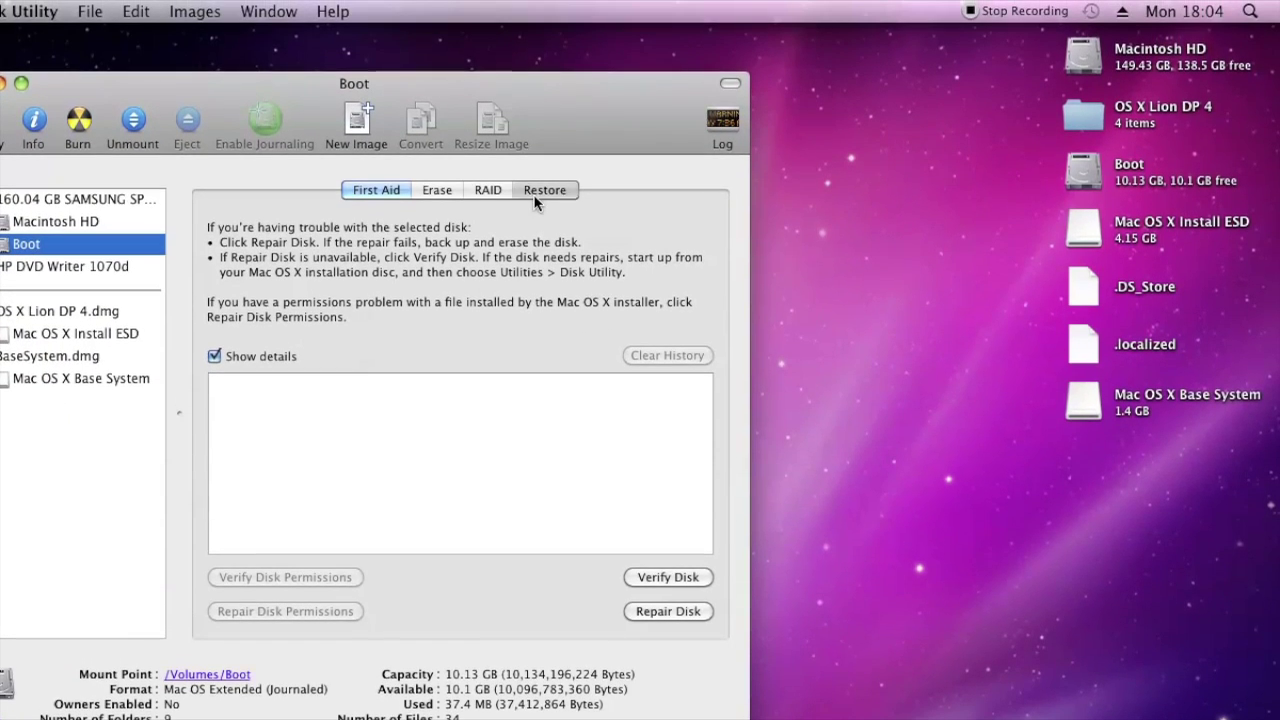
click(534, 192)
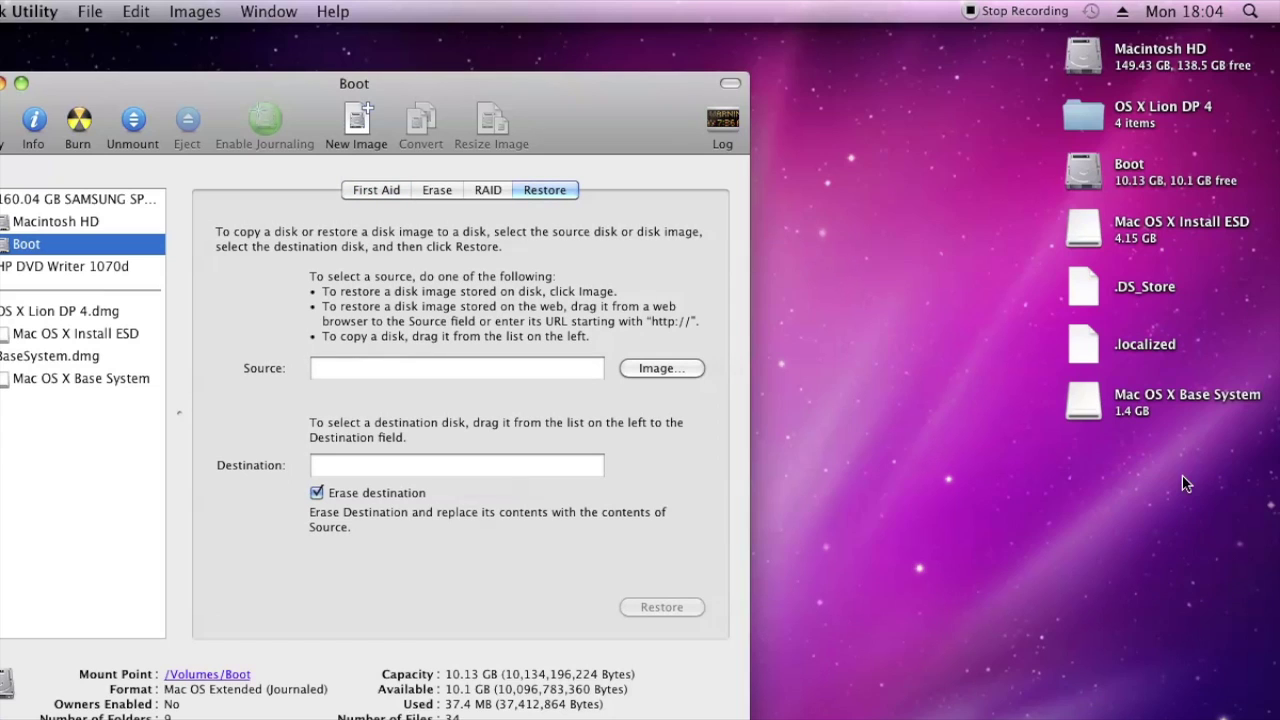
Restore from Mac OS X Base System to Boot with Erase destination unchecked
click(1178, 408)
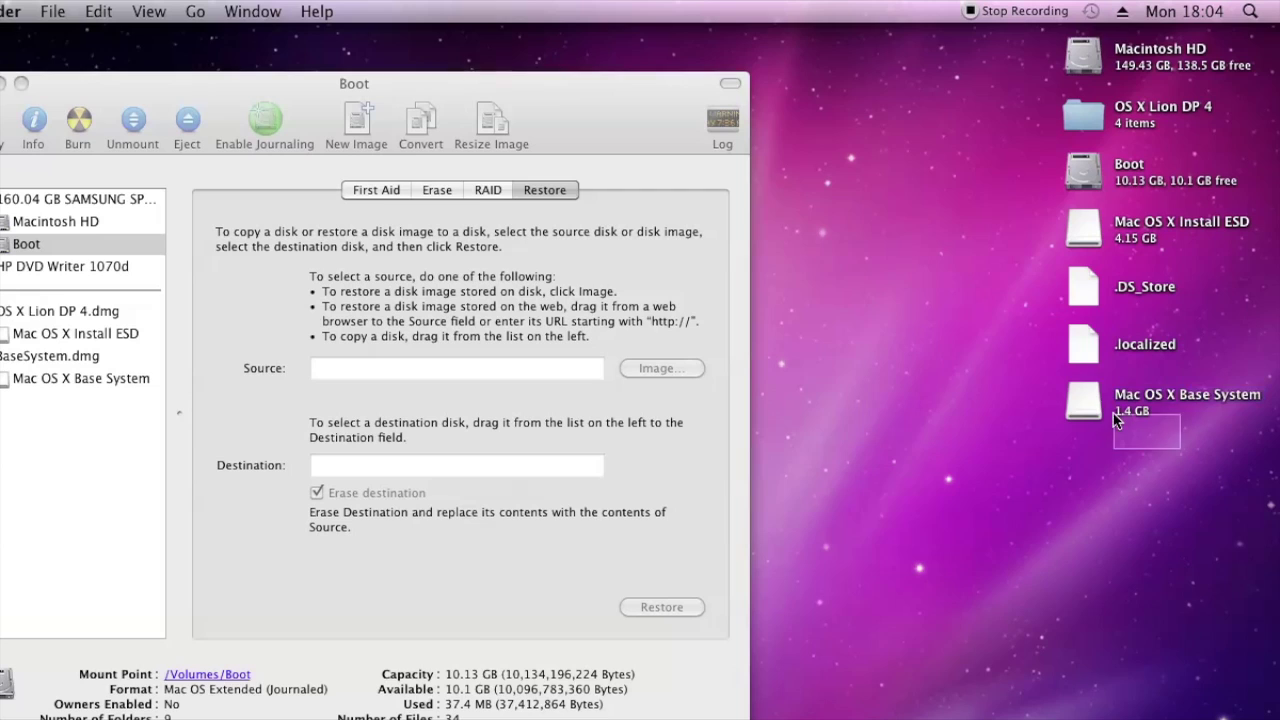
drag(1082, 410, 1004, 420)
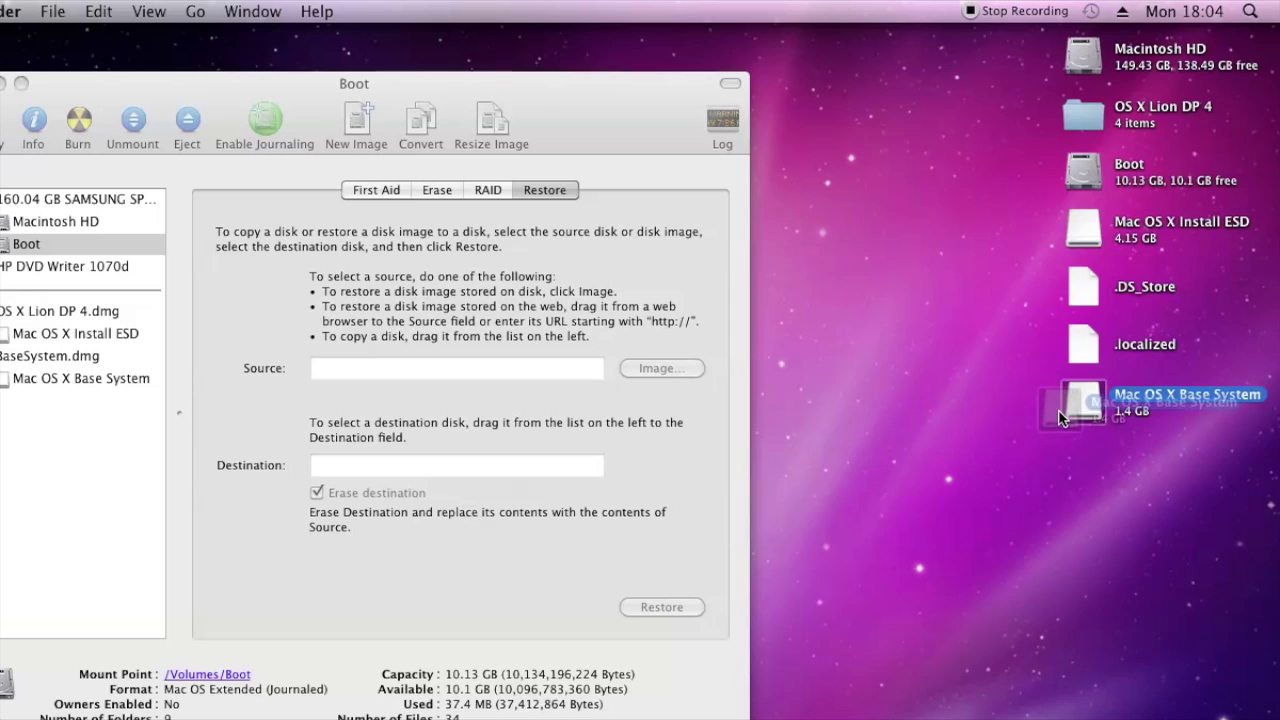
click(545, 428)
mouse_move(1085, 403)
mouse_down()
mouse_move(641, 396)
mouse_move(582, 371)
mouse_move(512, 374)
mouse_up()
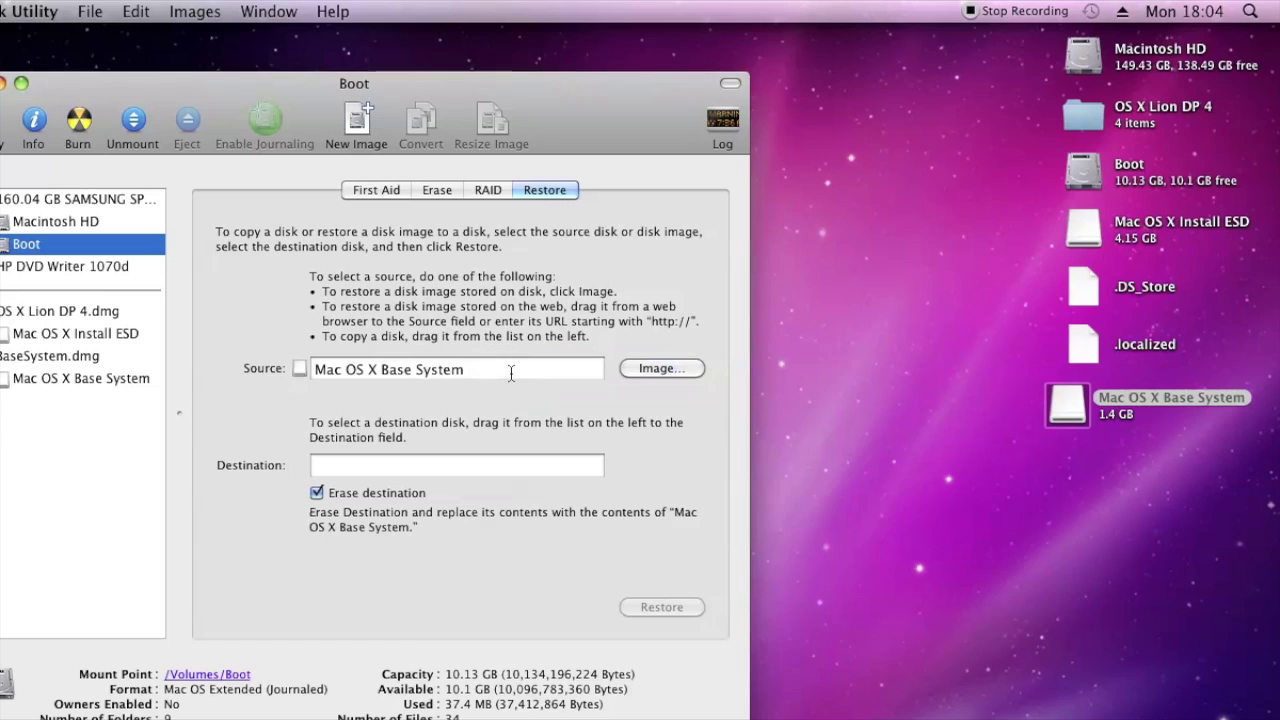
mouse_move(30, 244)
mouse_down()
mouse_move(325, 384)
mouse_move(370, 465)
mouse_up()
click(316, 492)
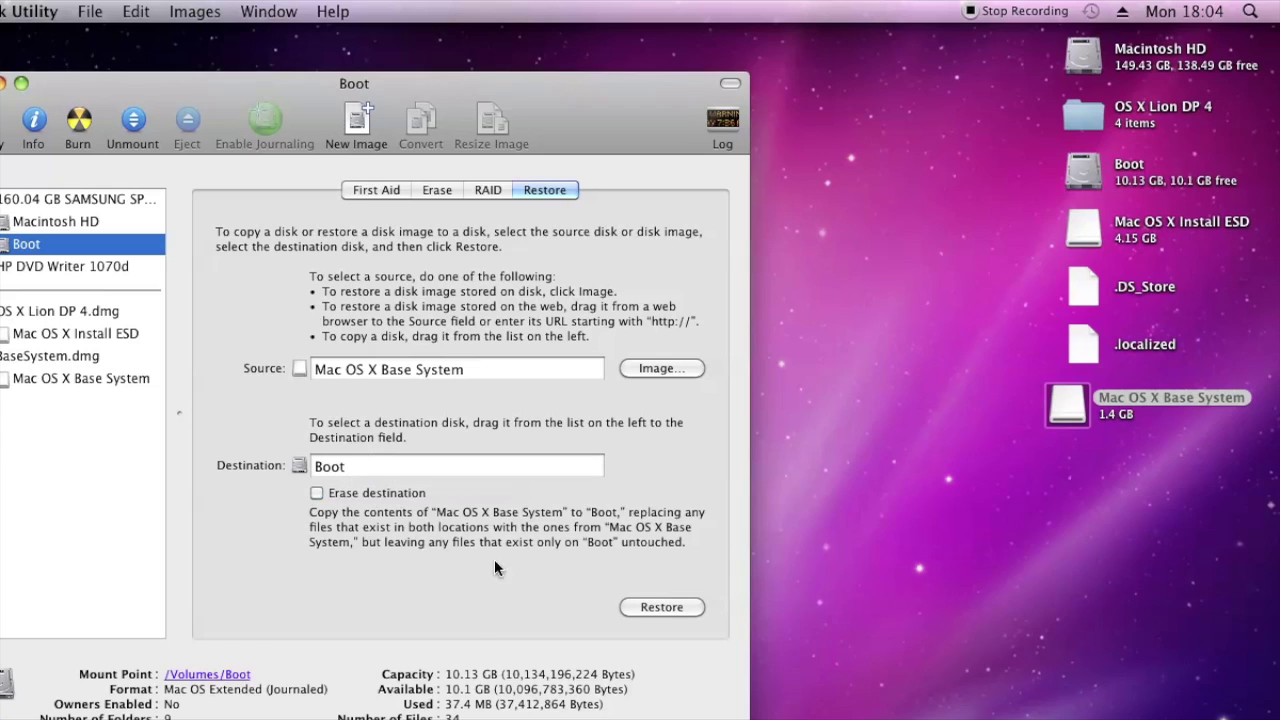
click(676, 608)
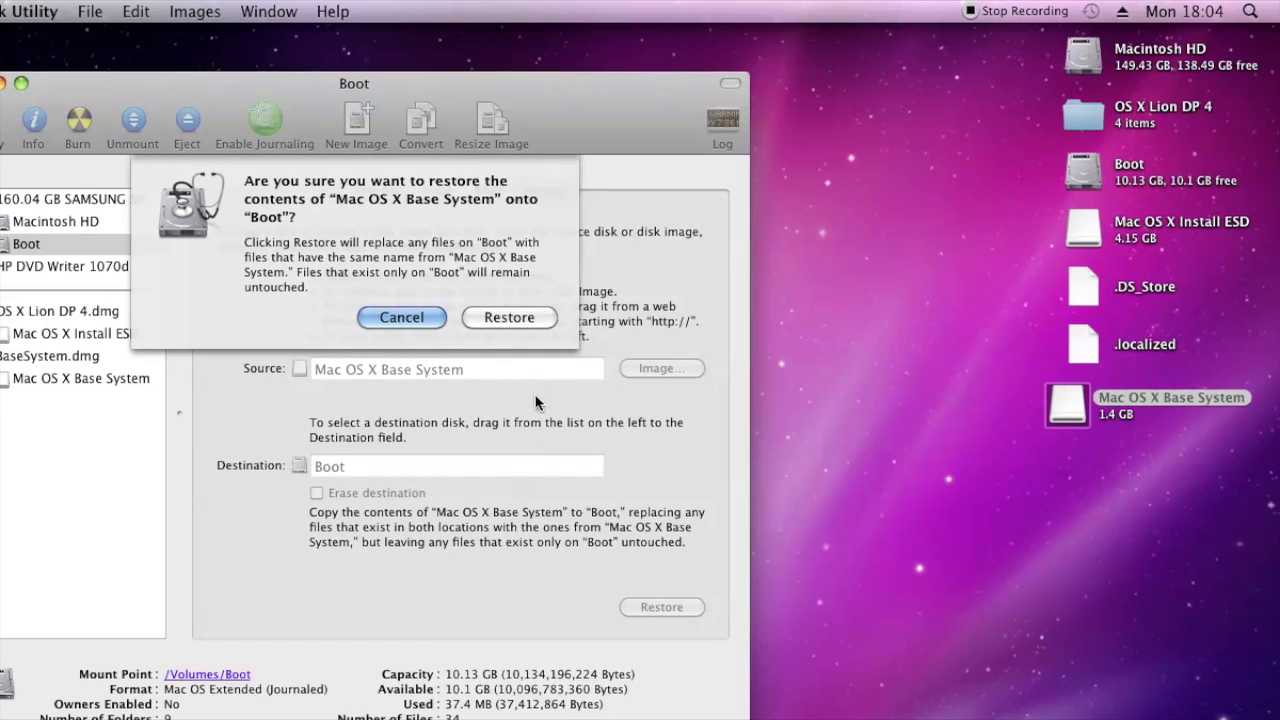
Confirm the restore onto Boot with the admin password, then close Disk Utility when done
click(522, 318)
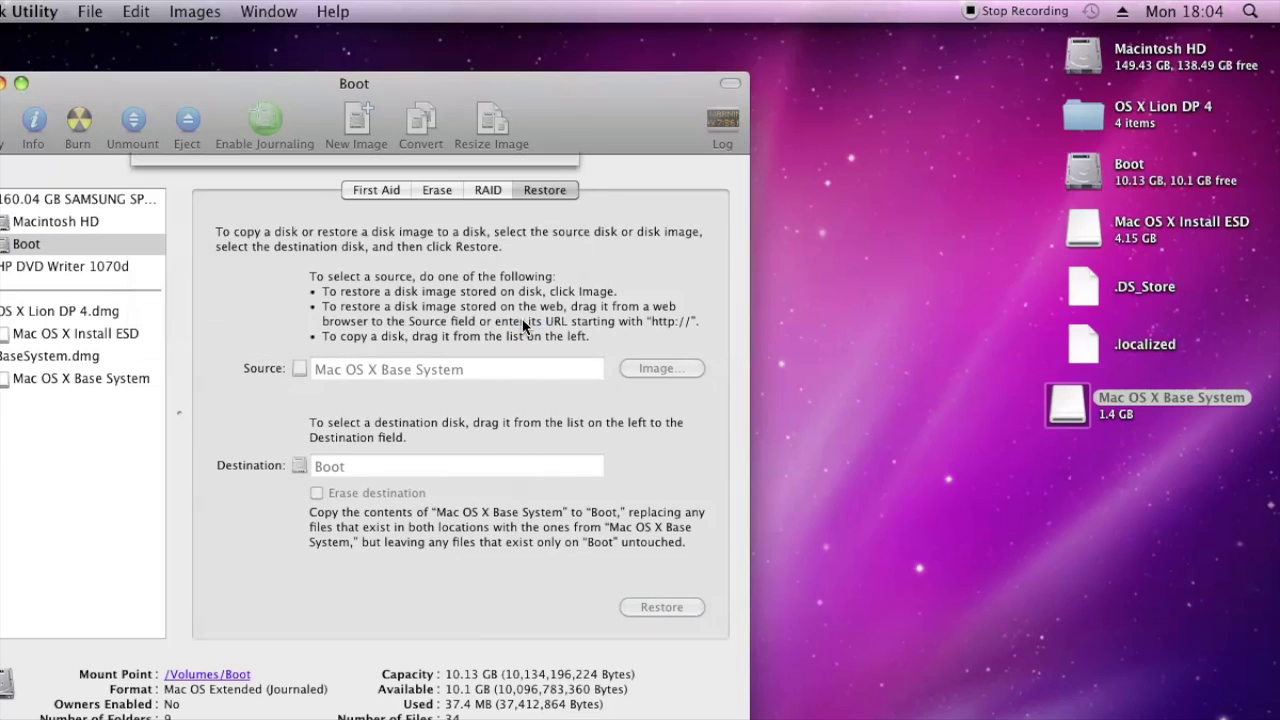
text(••)
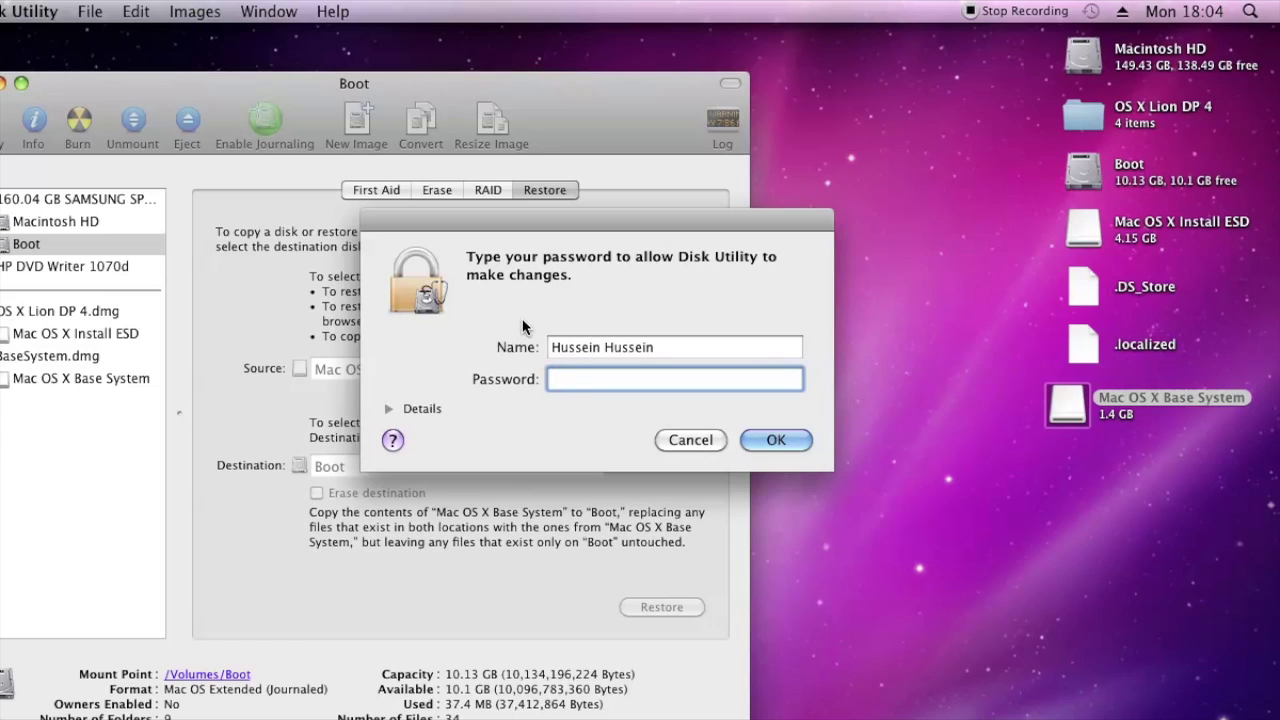
text(••••••)
key(Return)
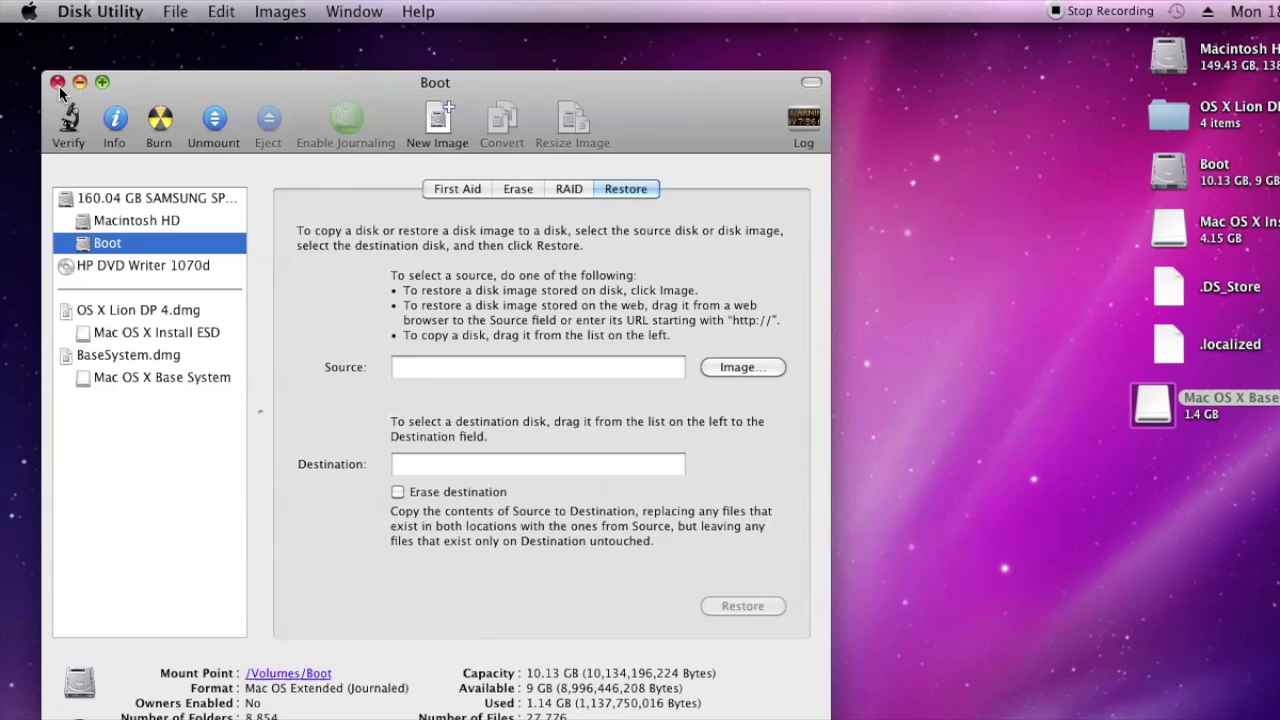
click(57, 83)
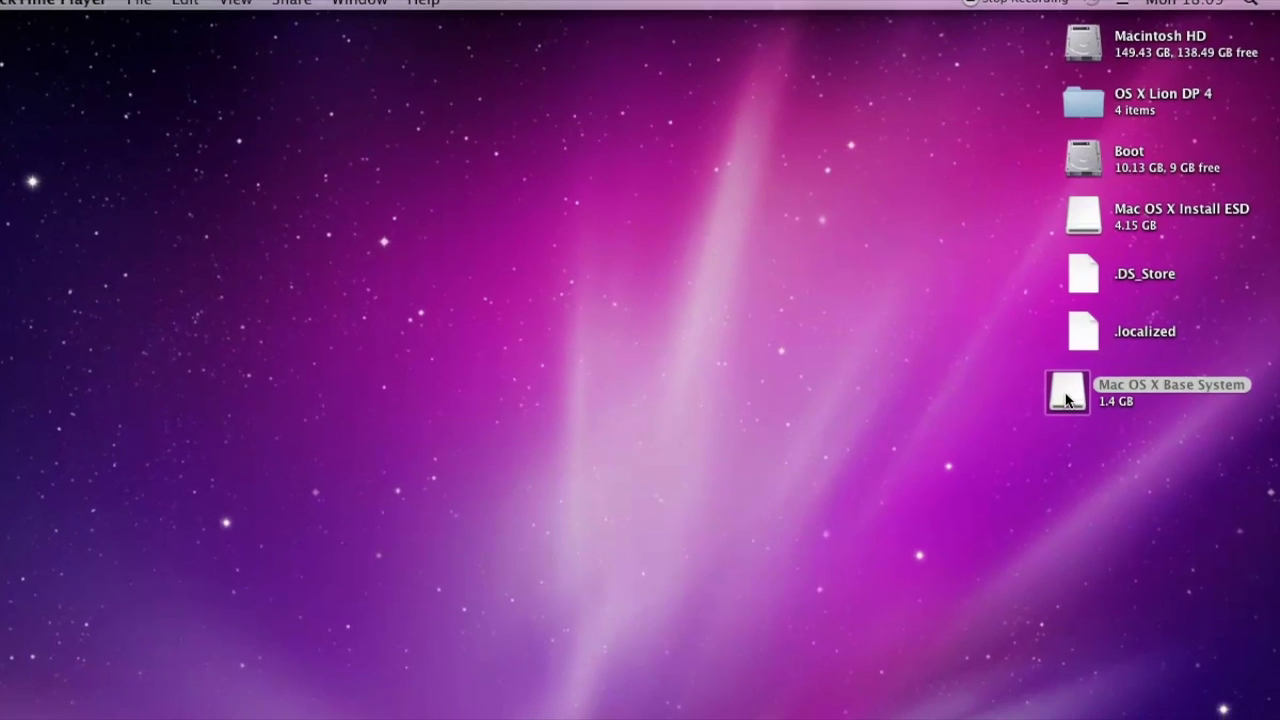
Open the Boot volume in a Finder window
drag(1206, 429, 1190, 700)
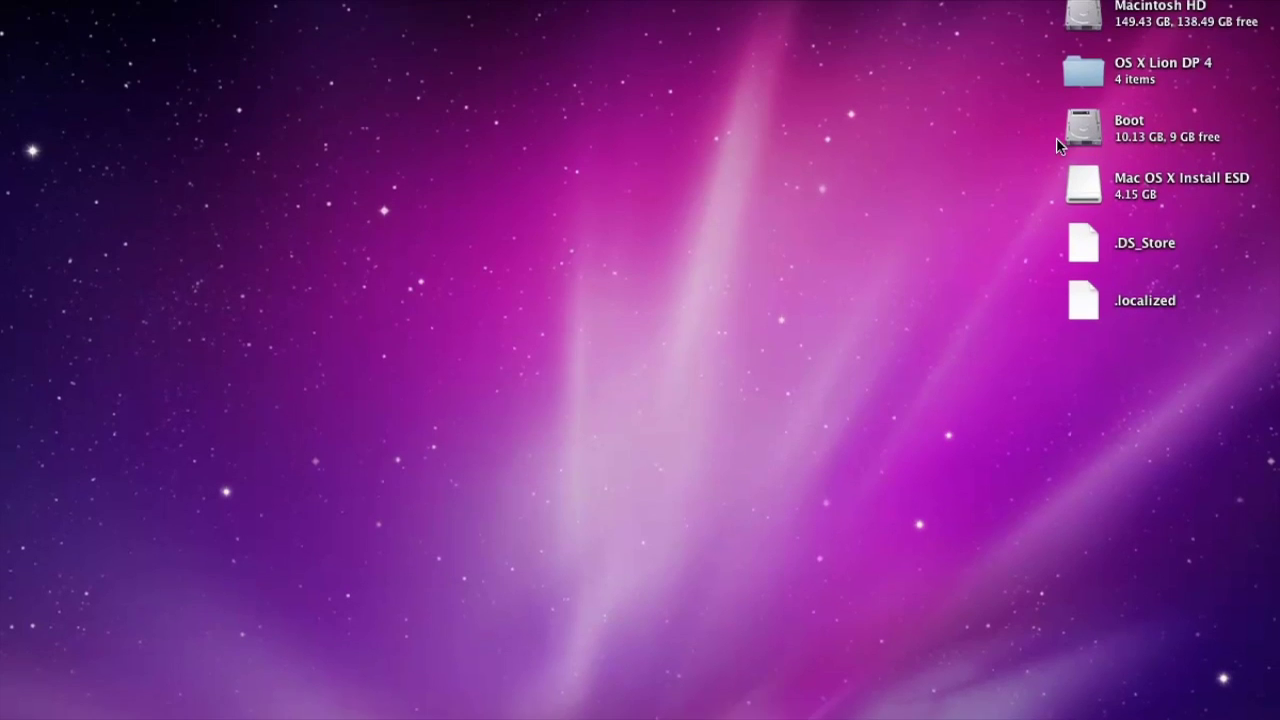
click(1071, 180)
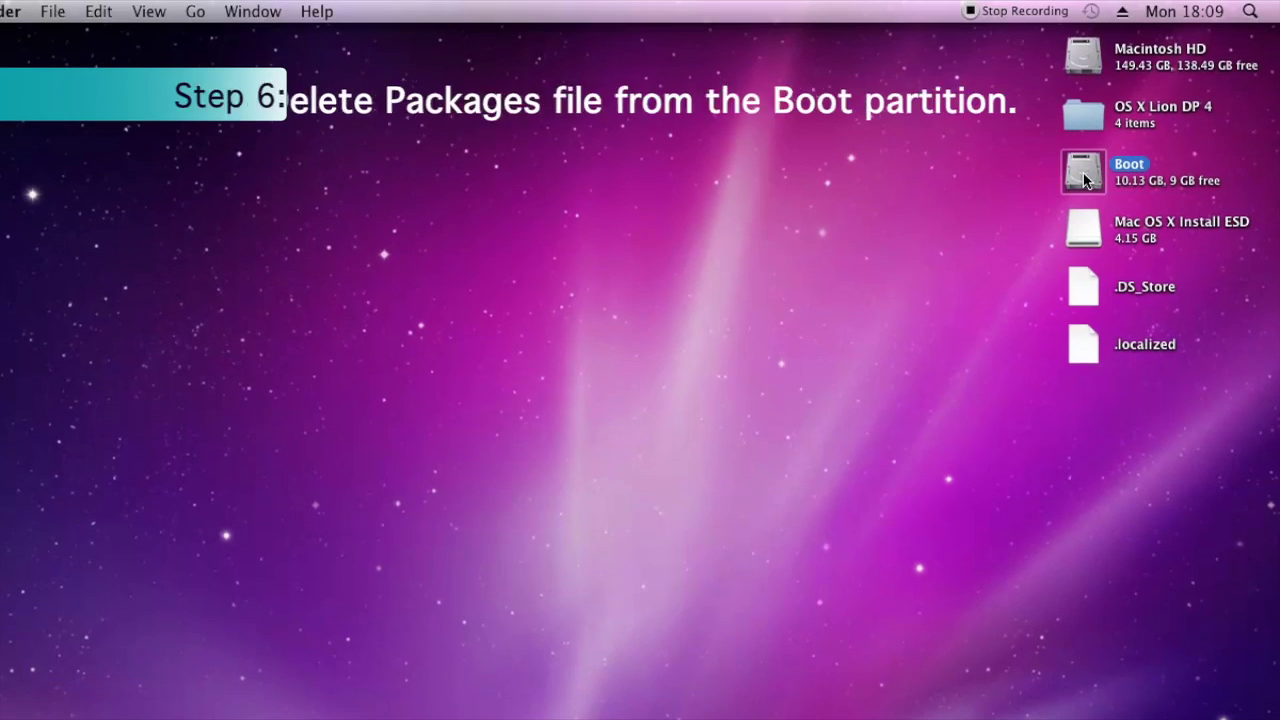
double_click(1071, 180)
drag(716, 159, 458, 138)
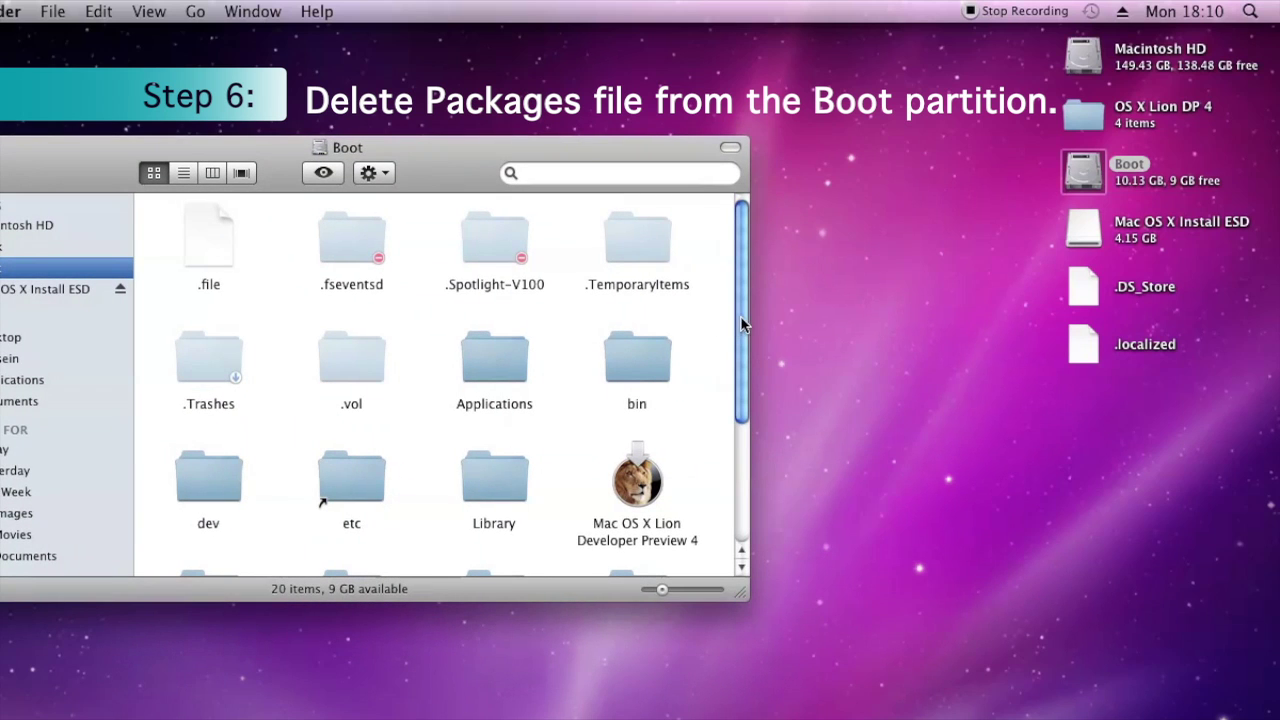
drag(746, 317, 796, 489)
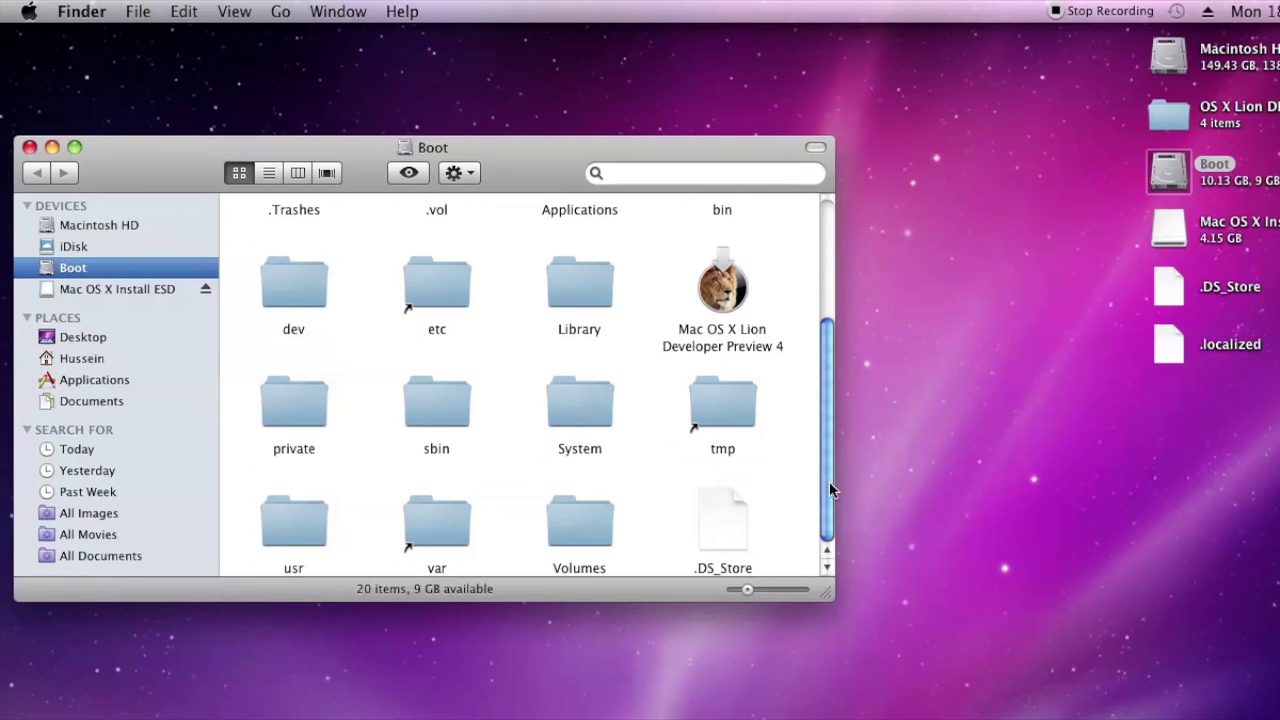
Delete the Packages alias from System/Installation, authenticating with the admin password
double_click(571, 413)
double_click(305, 243)
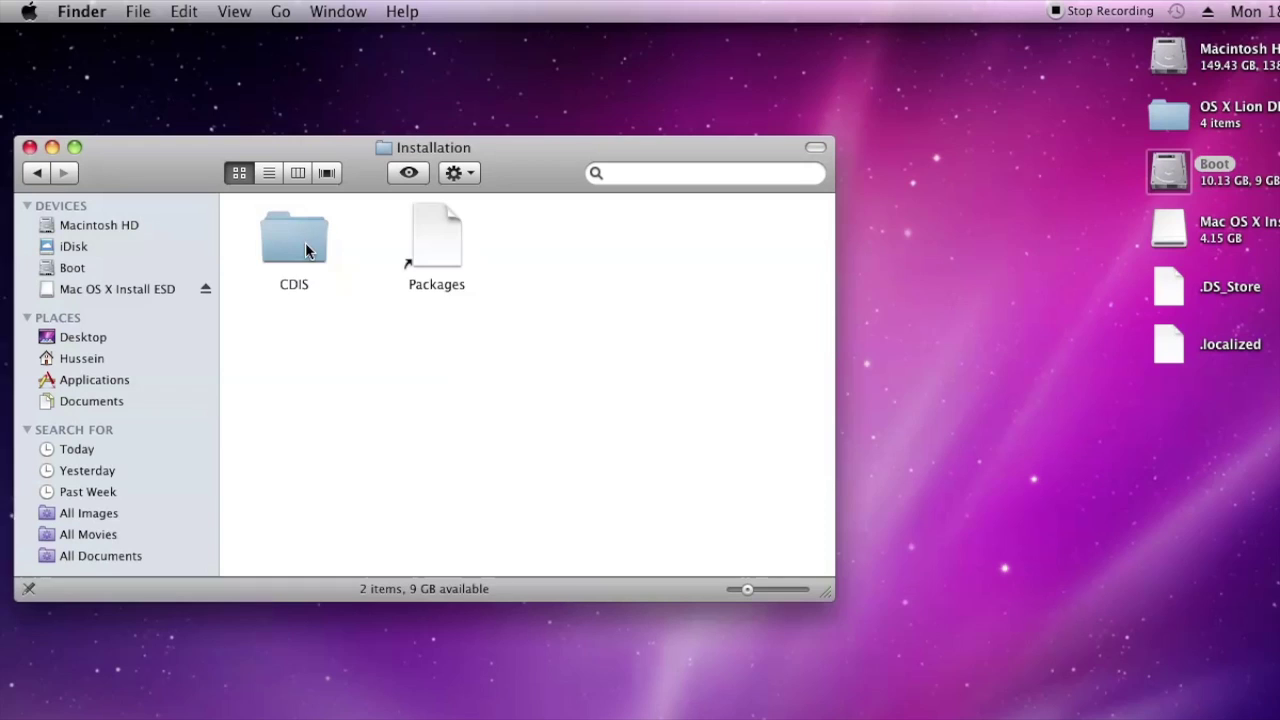
click(430, 258)
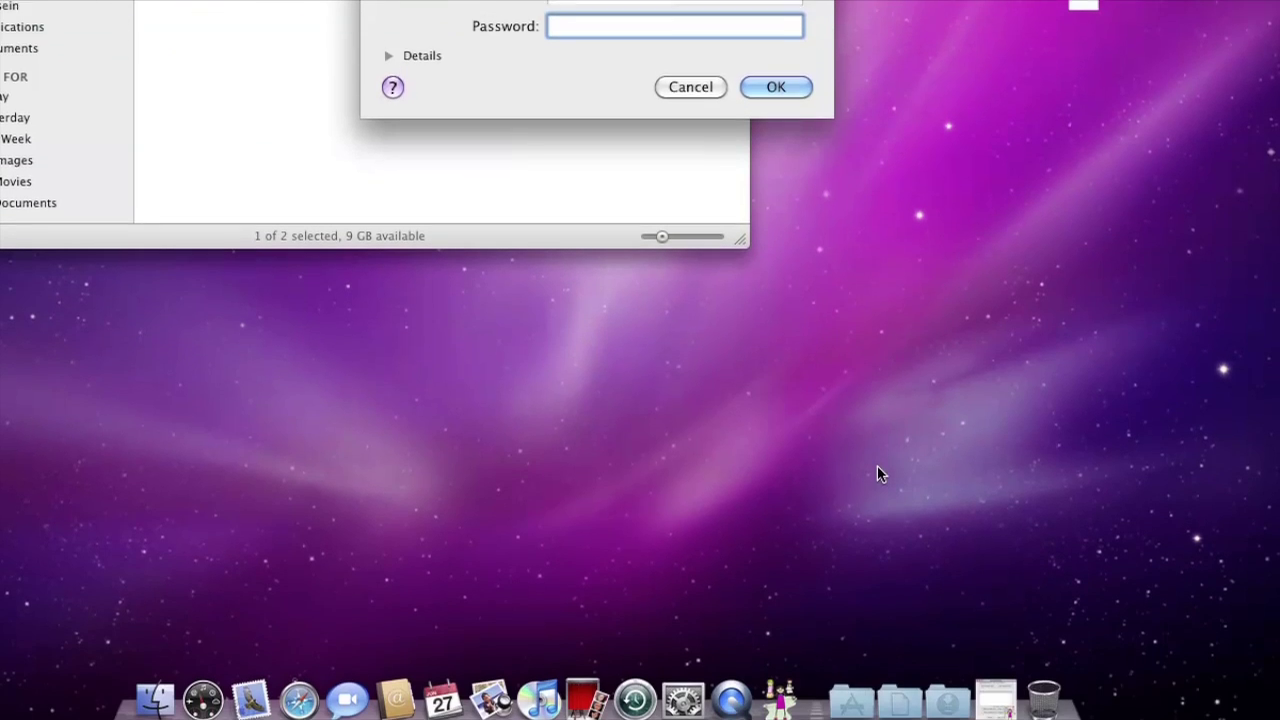
text(••••••••)
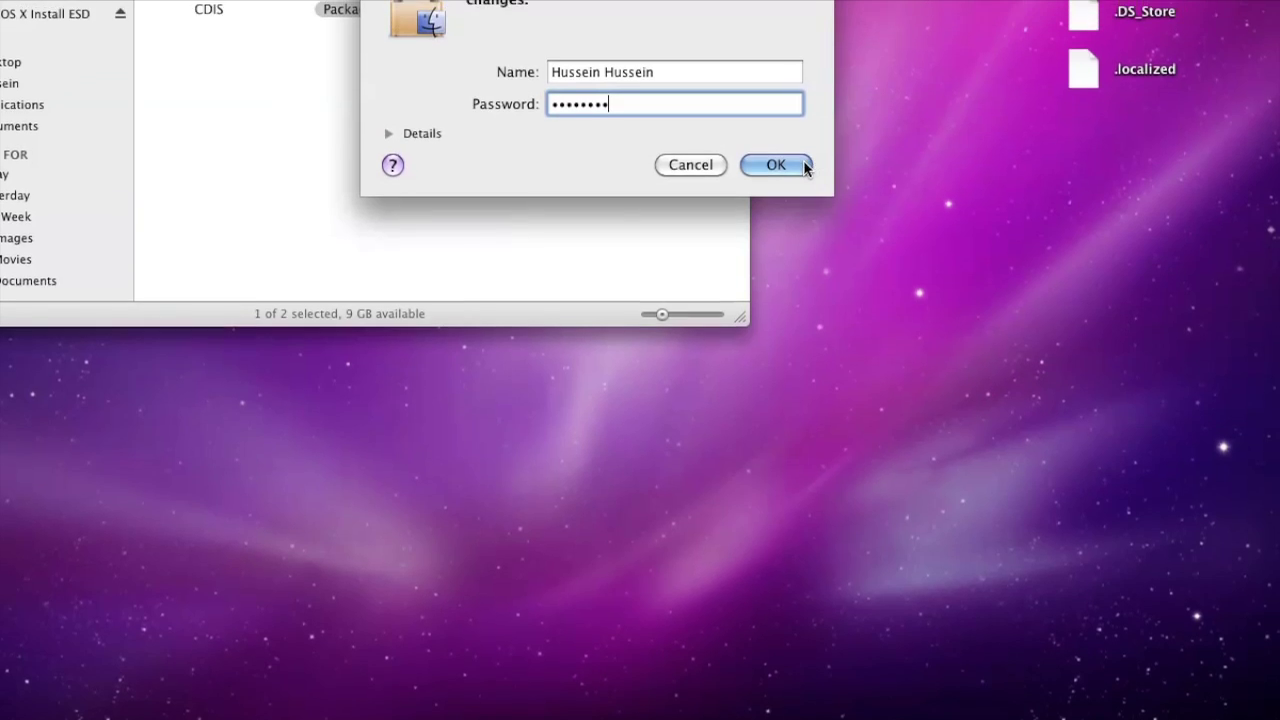
click(804, 166)
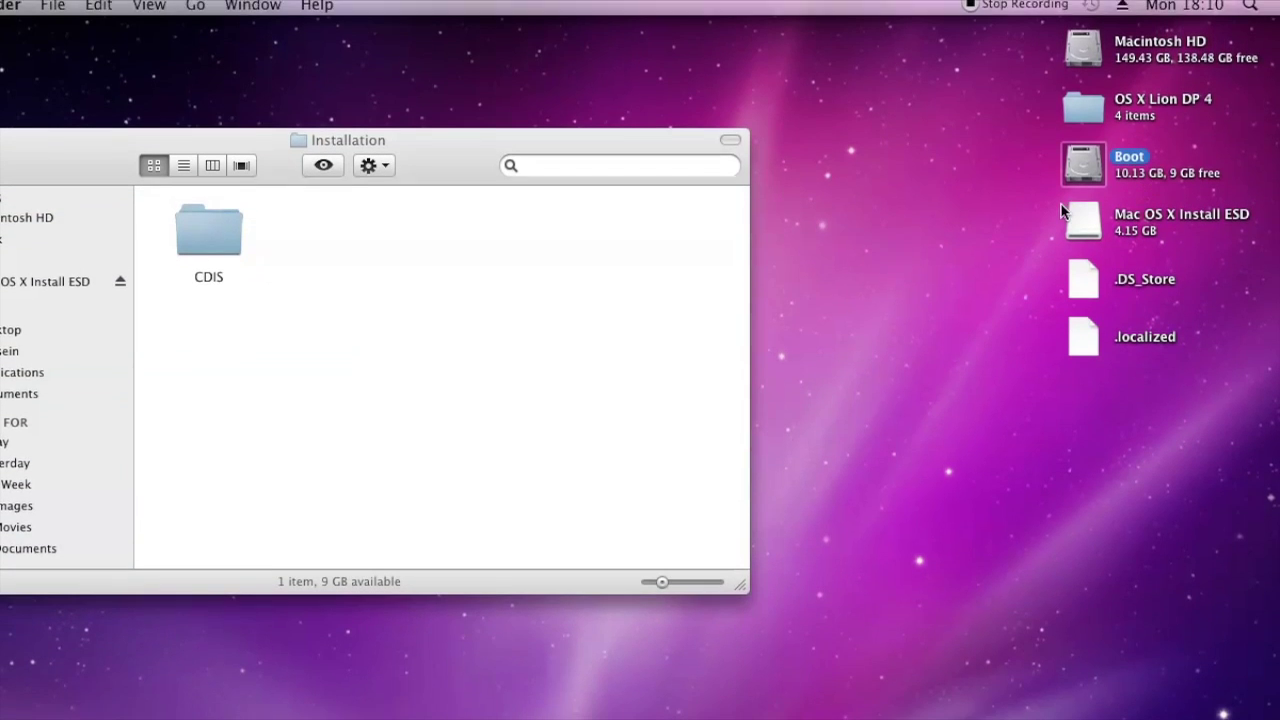
Open Mac OS X Install ESD and copy its Packages folder
click(1097, 235)
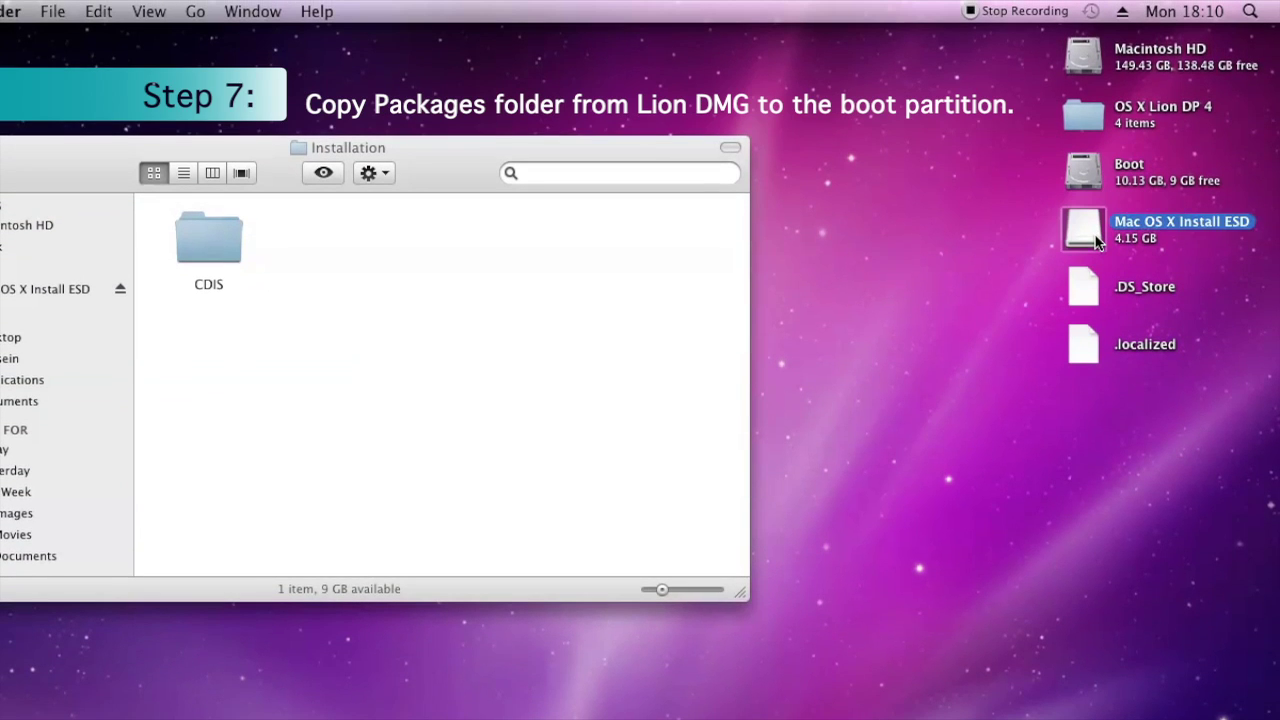
double_click(1097, 240)
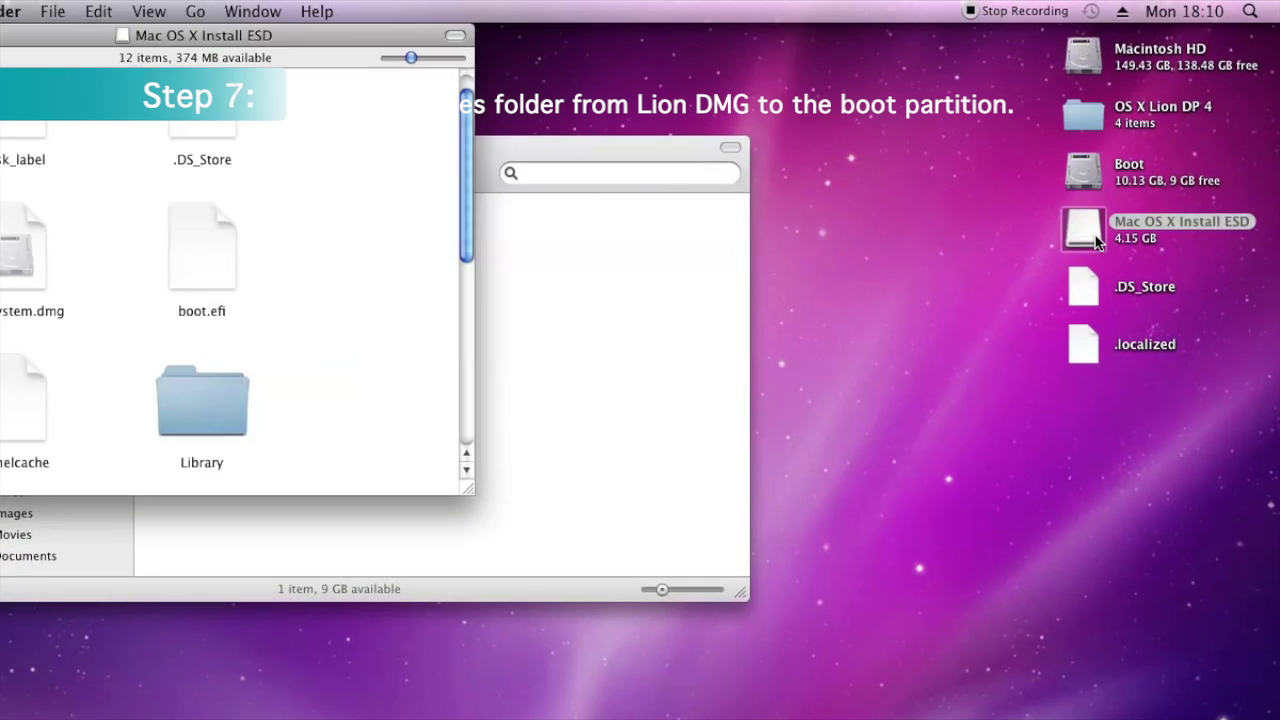
drag(300, 61, 1055, 163)
drag(1234, 277, 1184, 516)
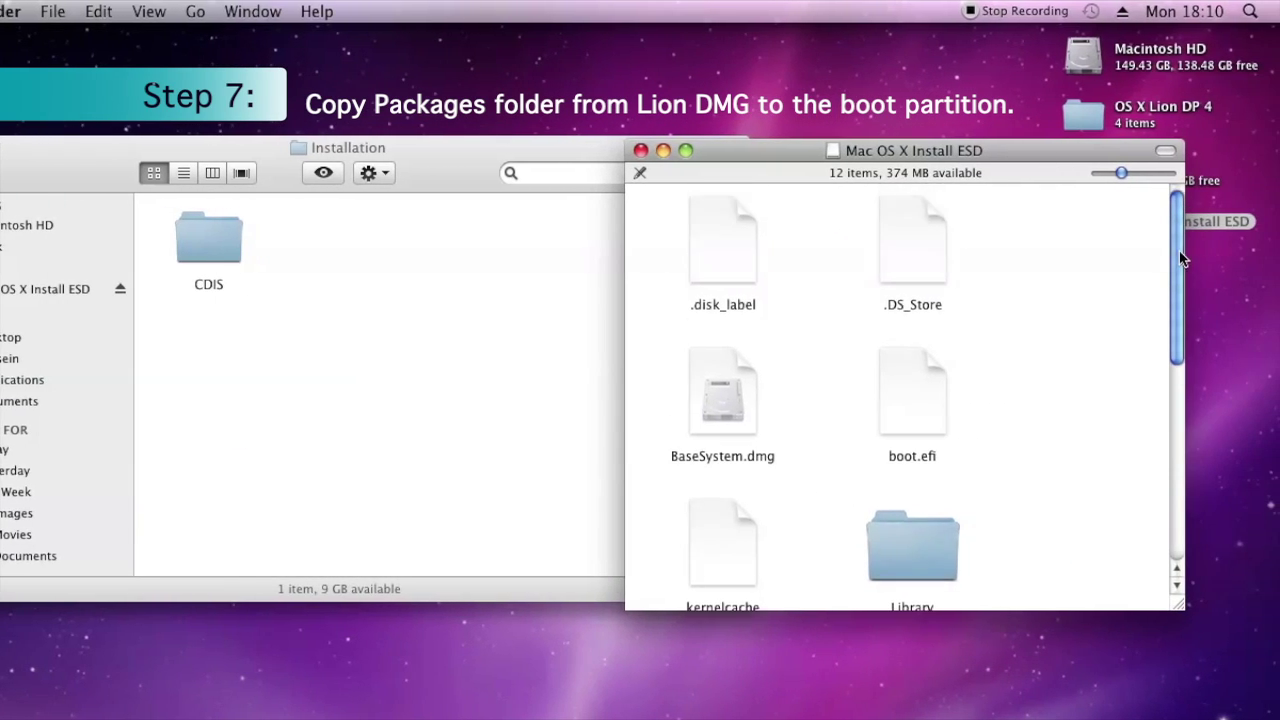
click(925, 390)
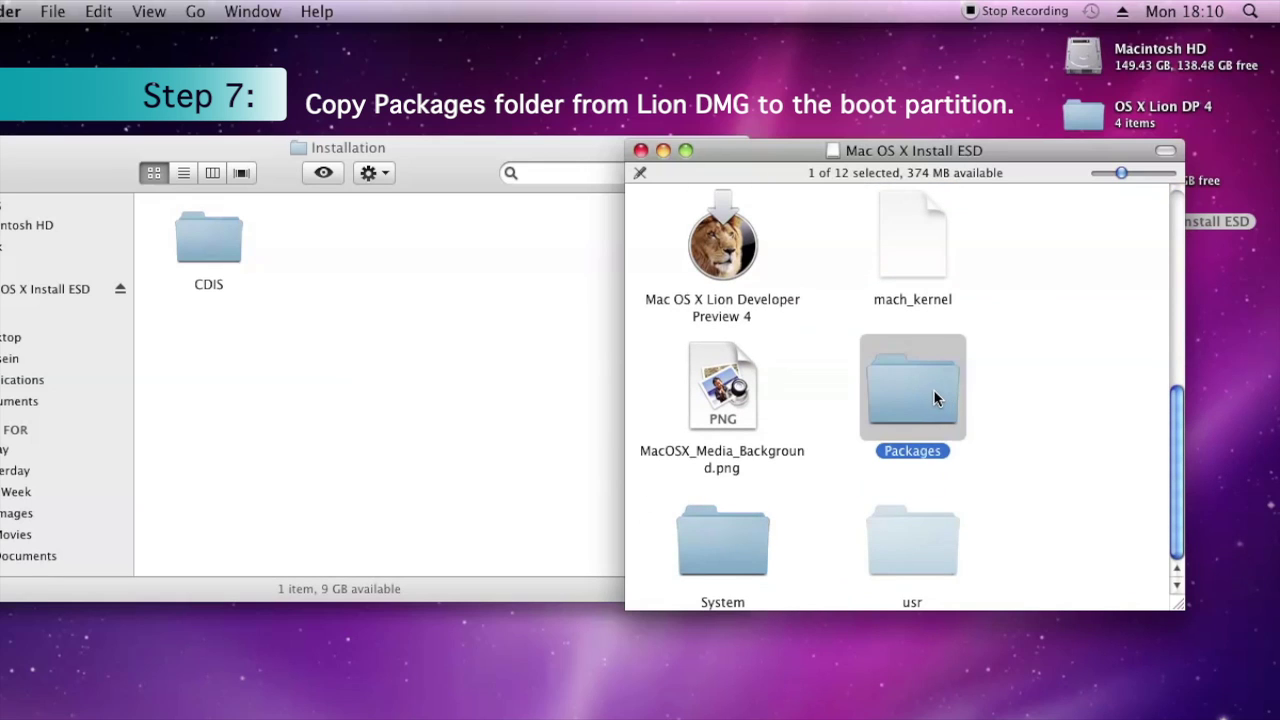
right_click(925, 388)
click(992, 506)
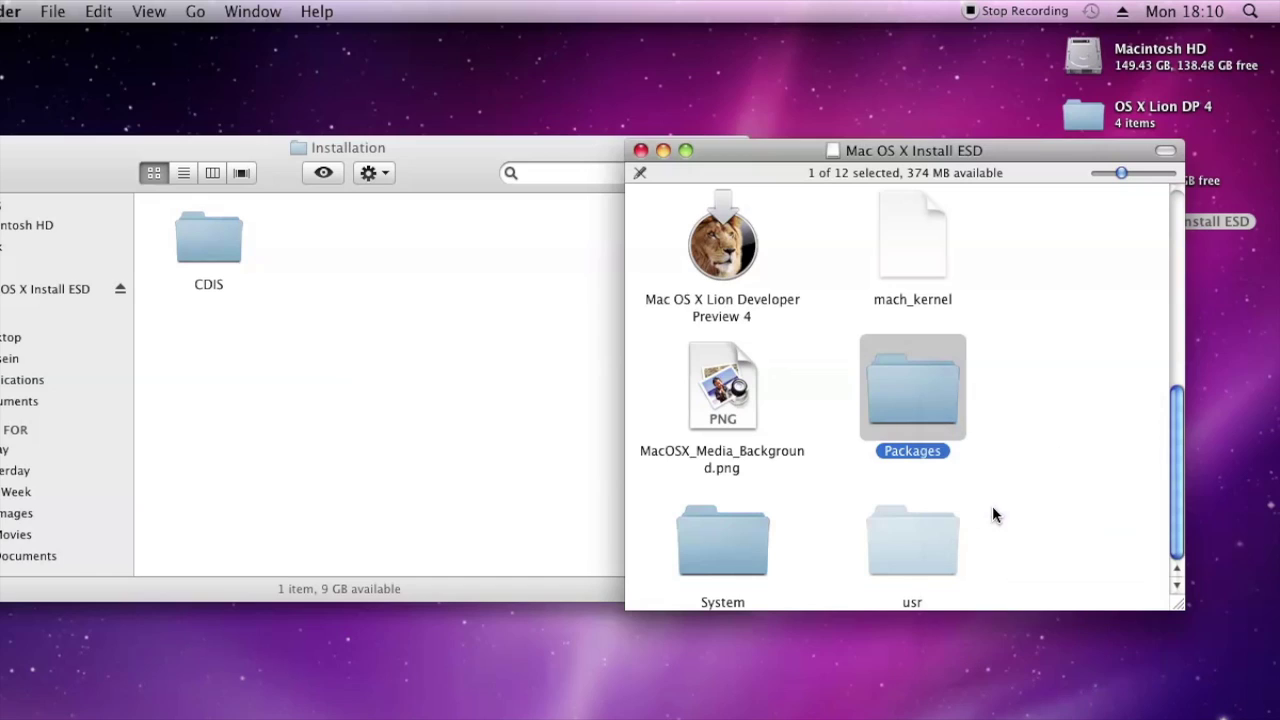
Paste Packages into Boot's Installation folder with the admin password, then close both windows
click(409, 323)
right_click(286, 273)
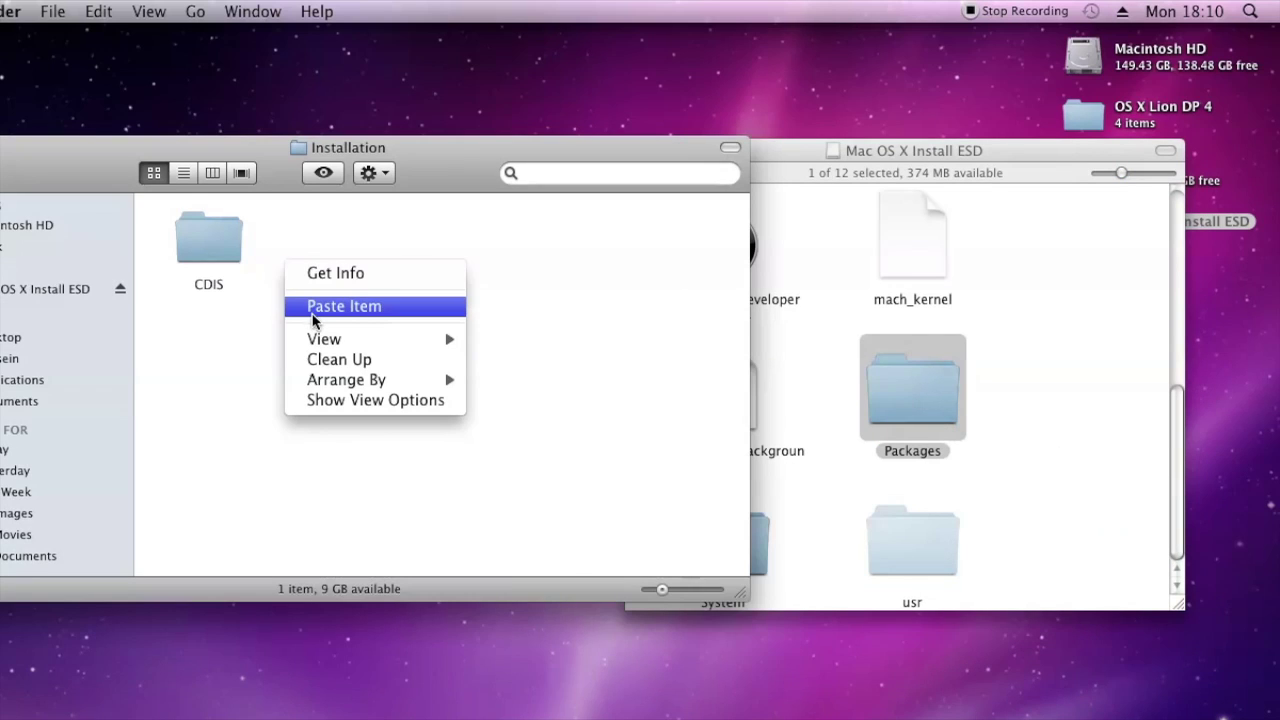
click(316, 306)
text(********)
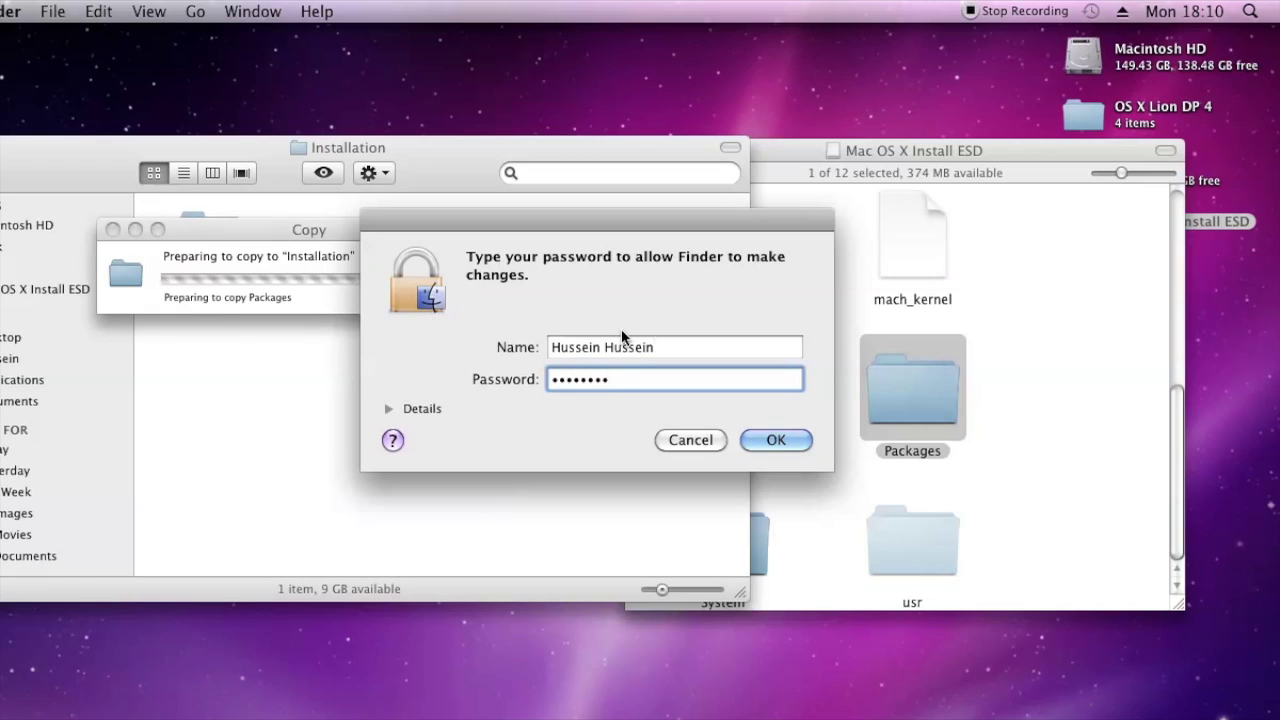
click(801, 447)
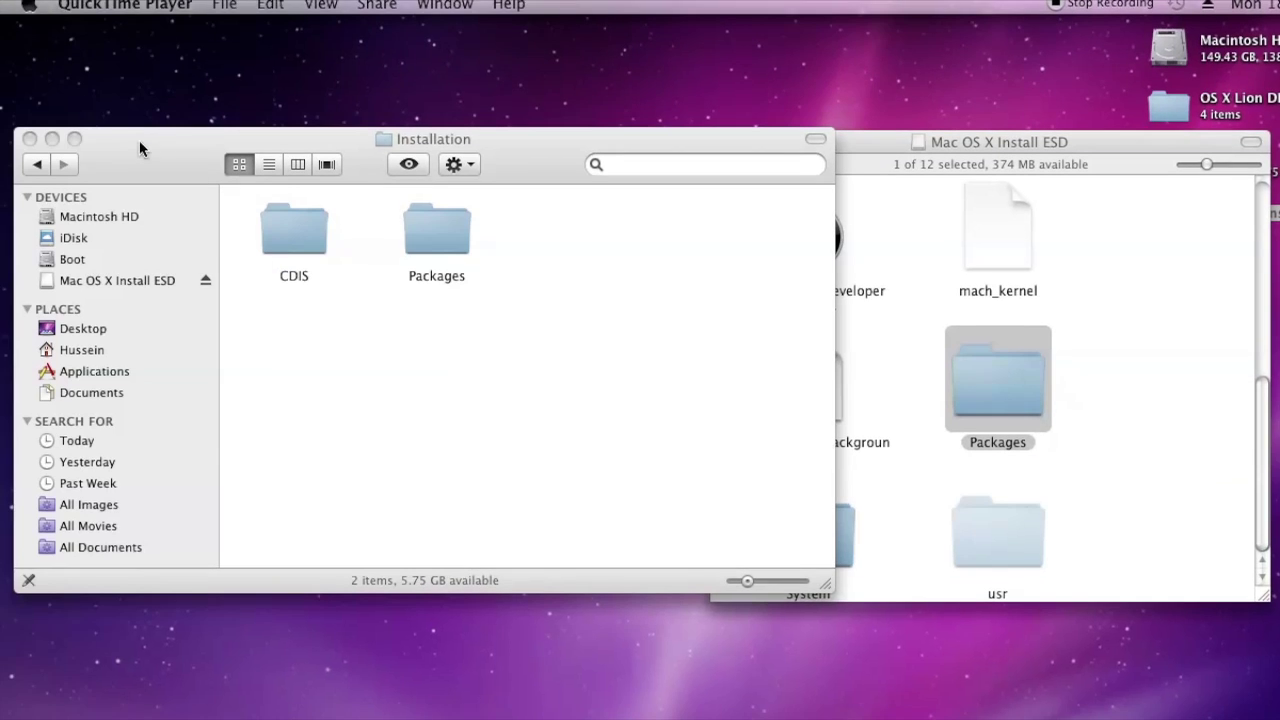
click(54, 143)
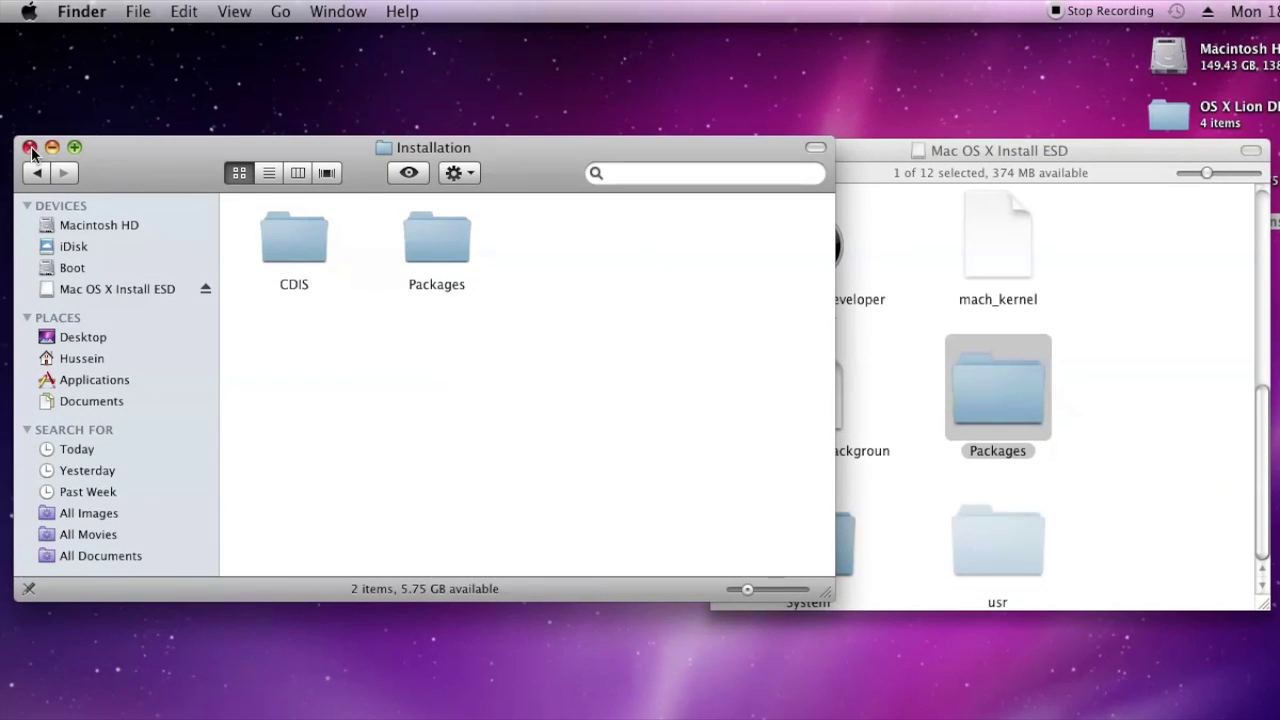
click(29, 149)
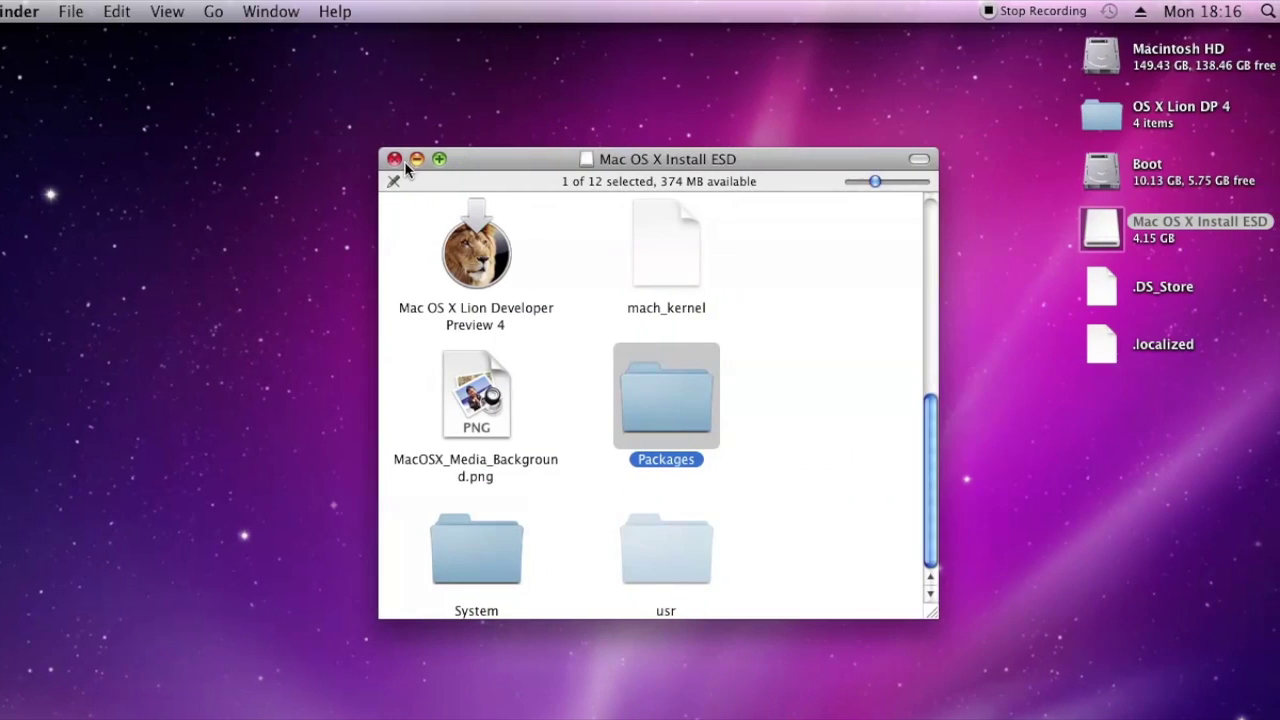
click(395, 159)
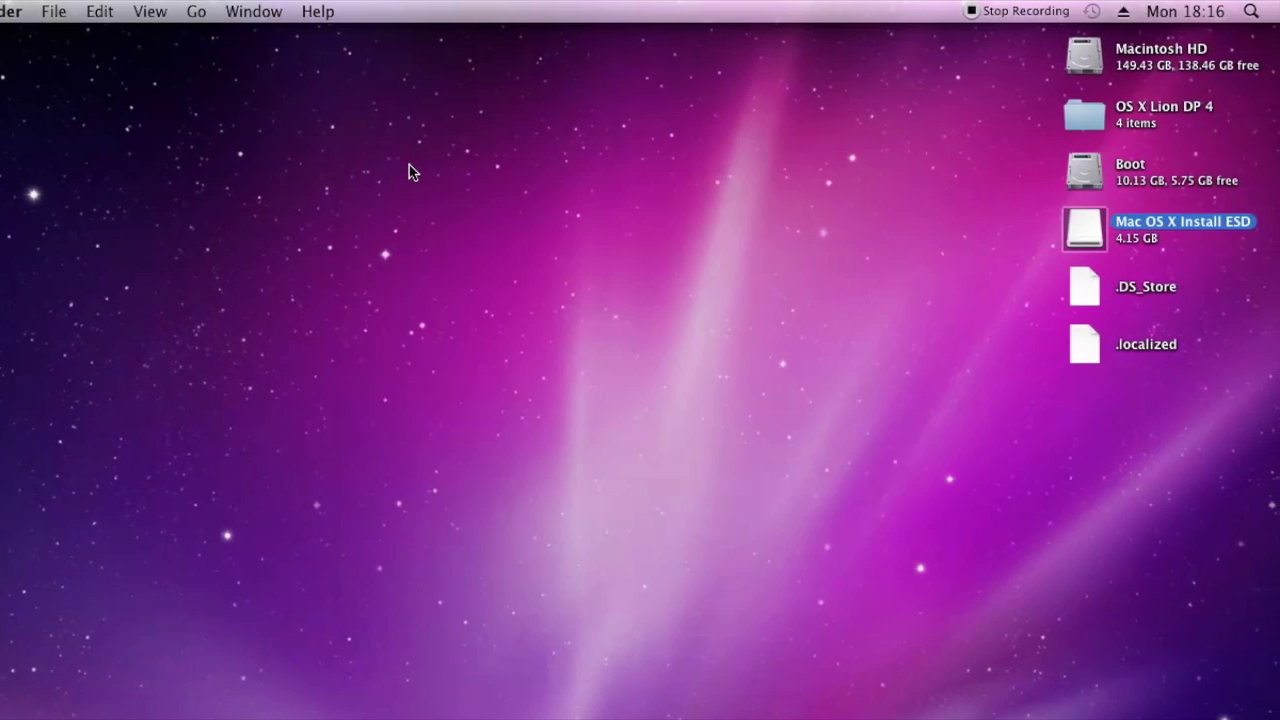
Launch the Chameleon RC5 installer package from the OS X Lion DP 4 folder
click(1138, 116)
double_click(1122, 120)
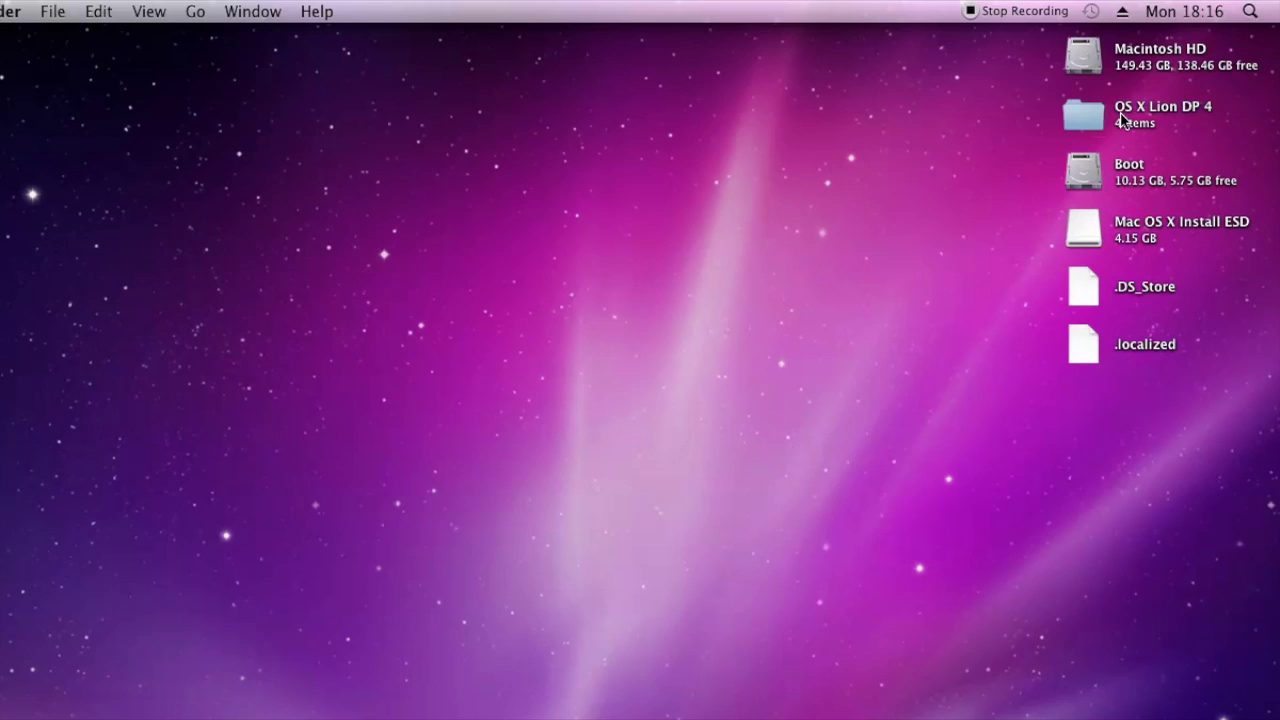
click(1078, 122)
double_click(1078, 122)
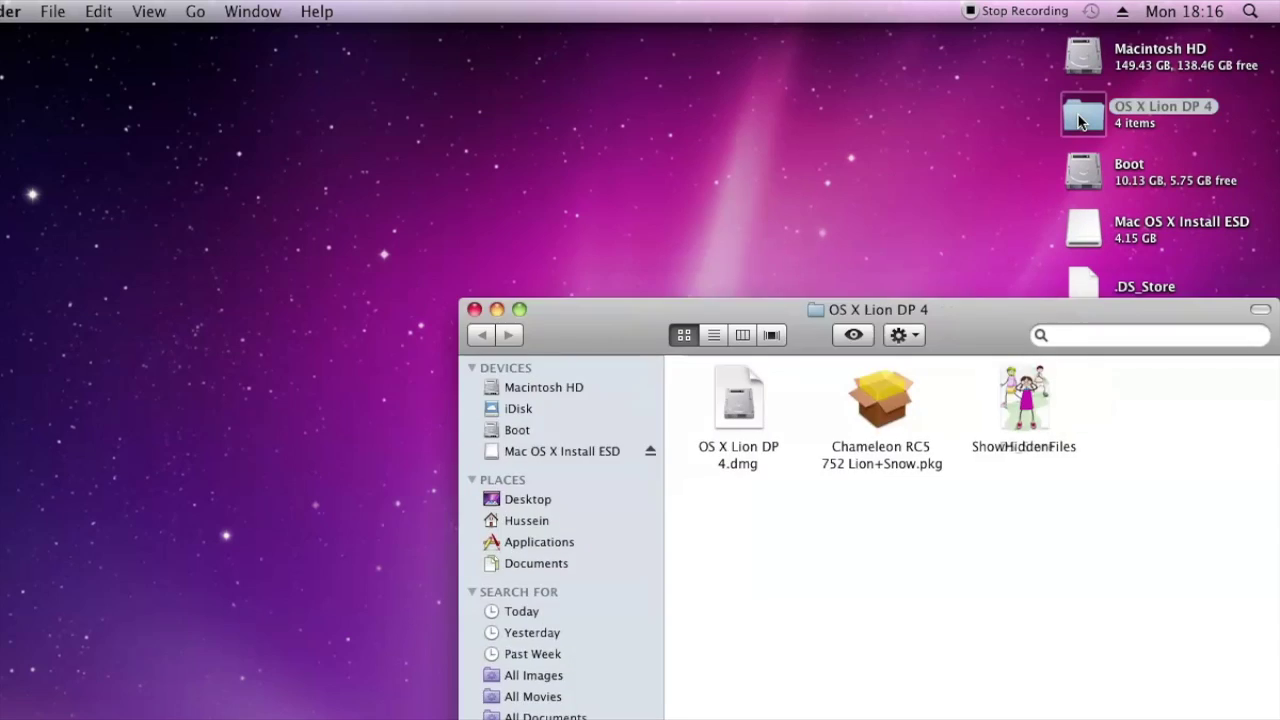
drag(874, 301, 403, 141)
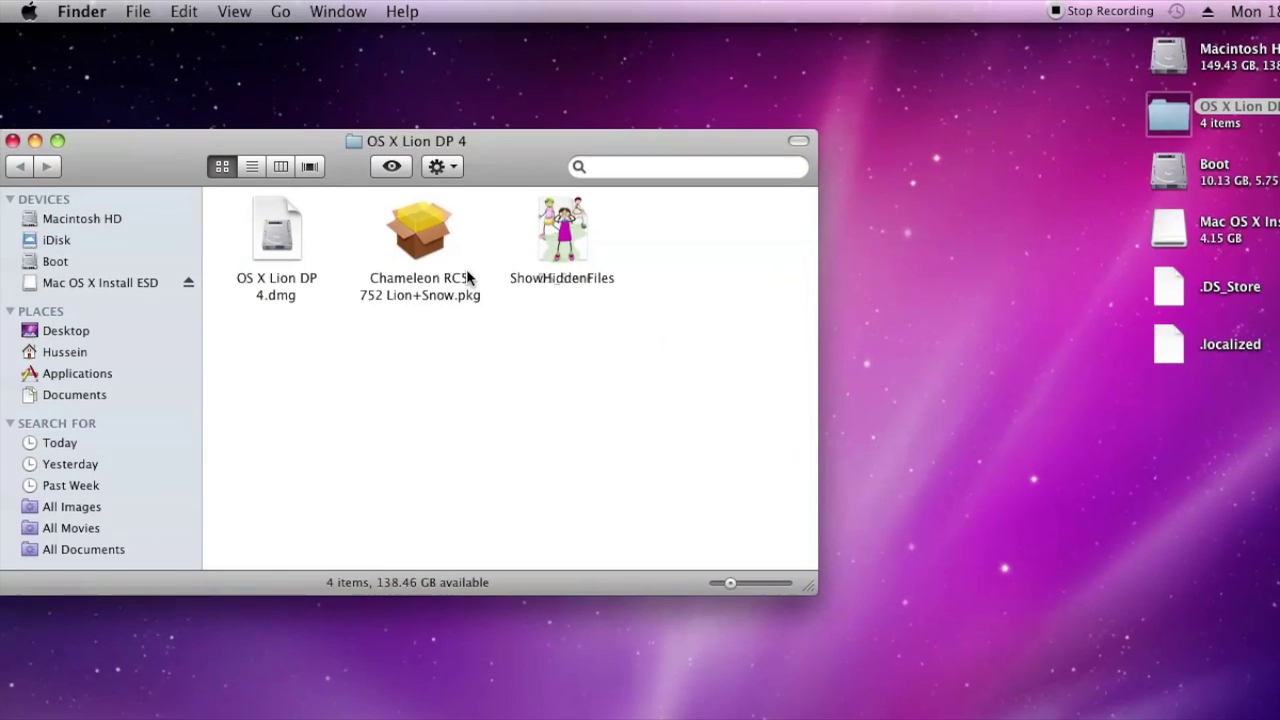
double_click(424, 248)
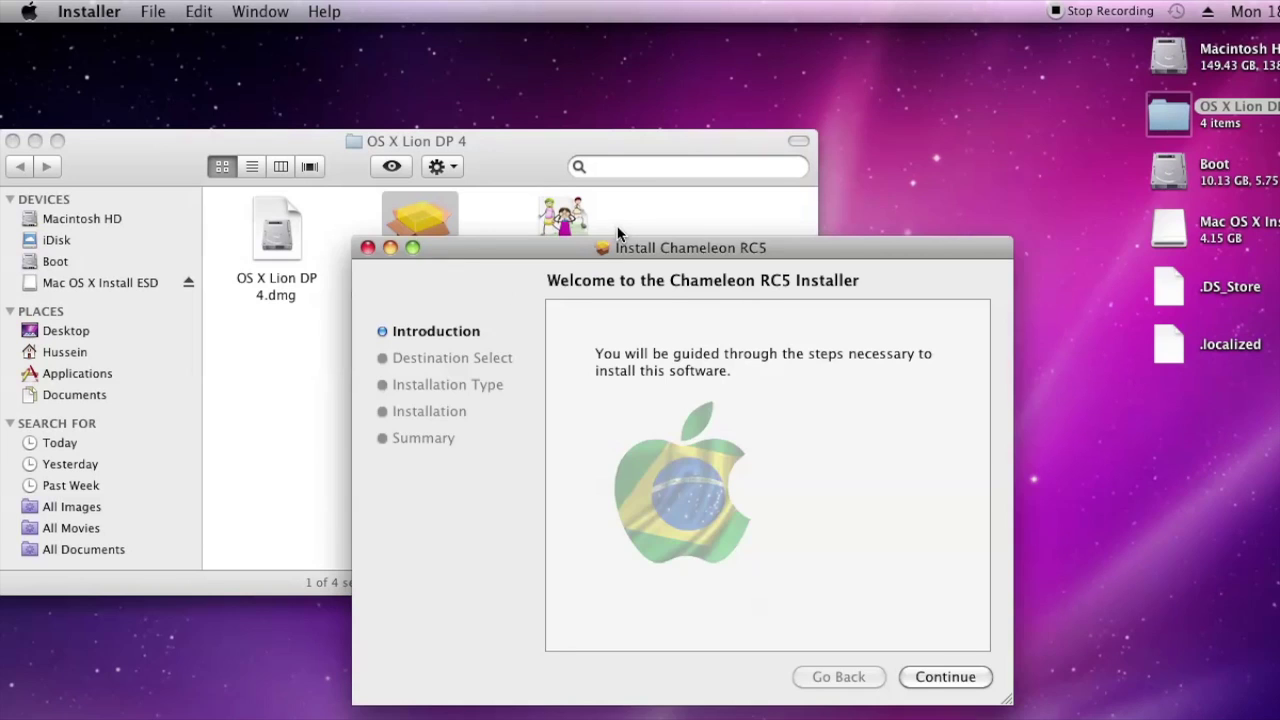
Install Chameleon RC5 onto the Boot disk with the admin password, then relaunch the package
drag(614, 247, 432, 156)
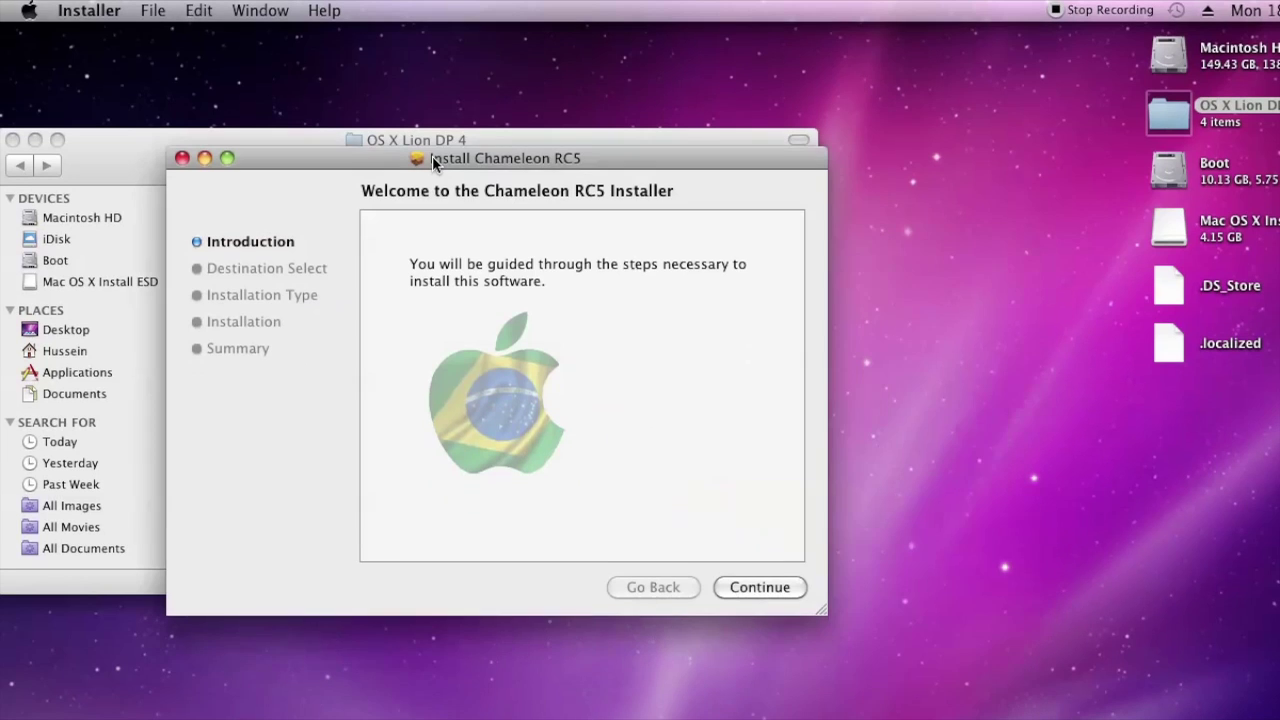
click(768, 579)
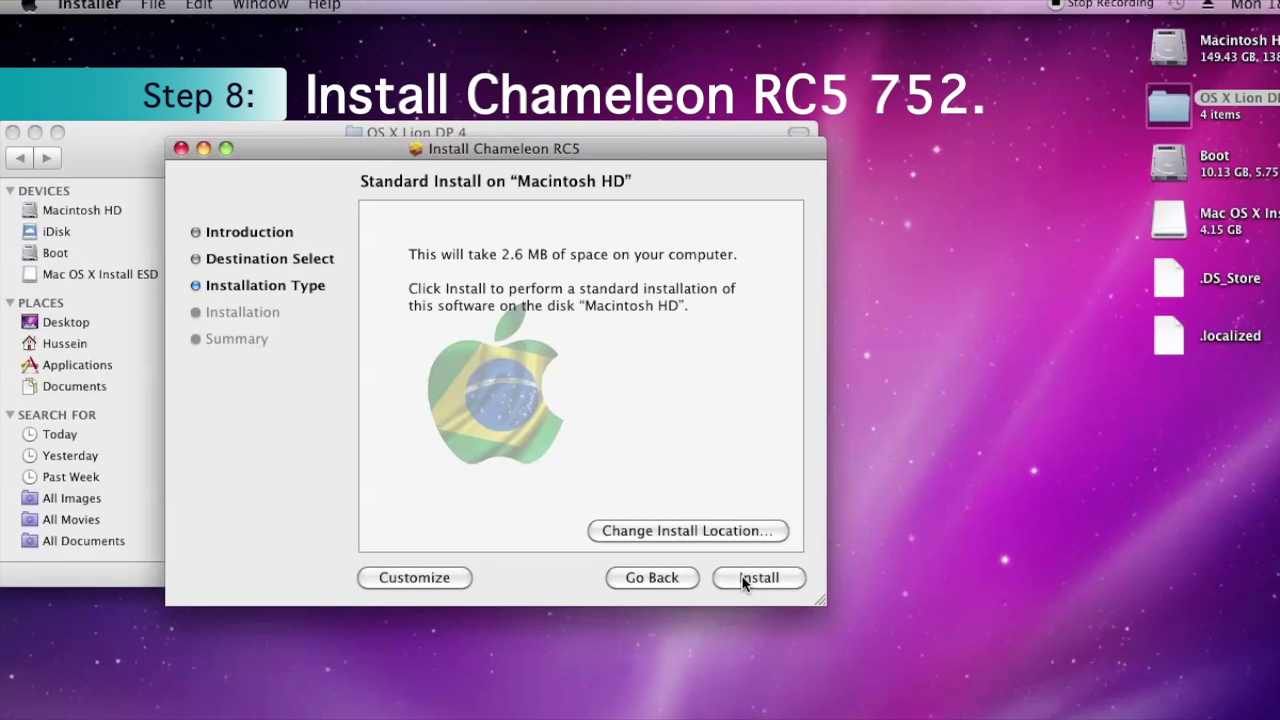
click(743, 581)
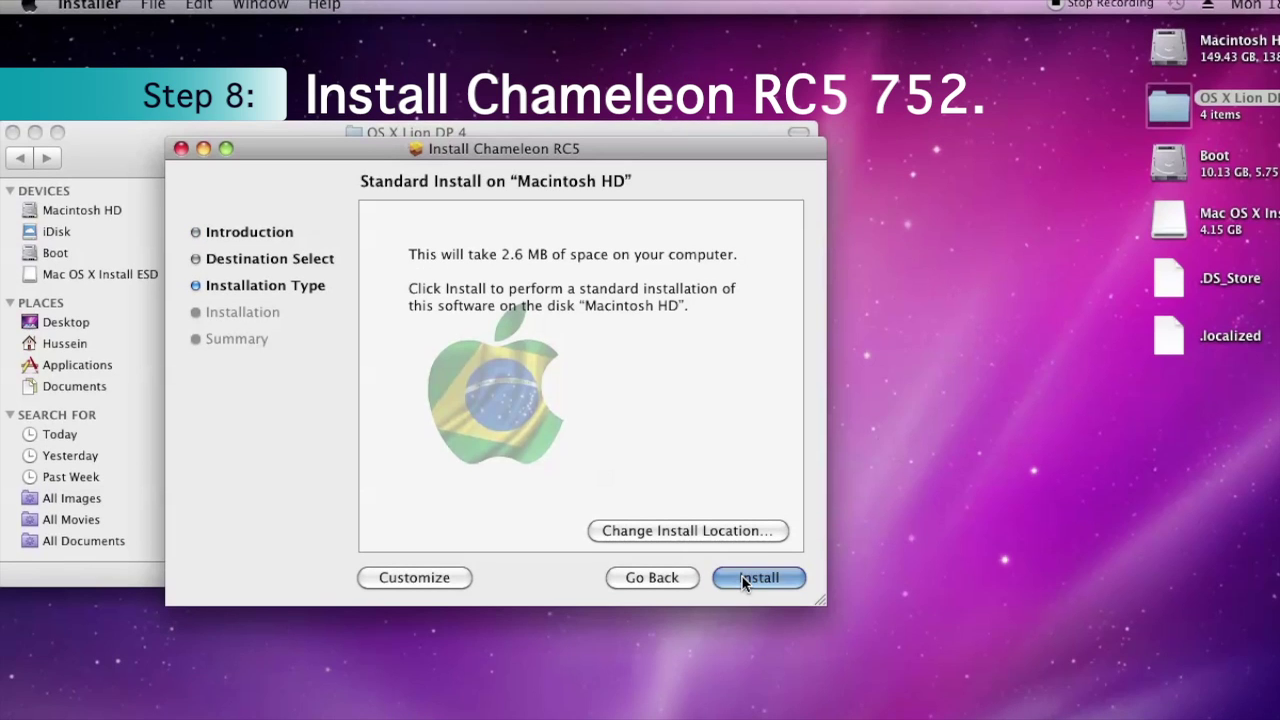
click(712, 532)
click(568, 288)
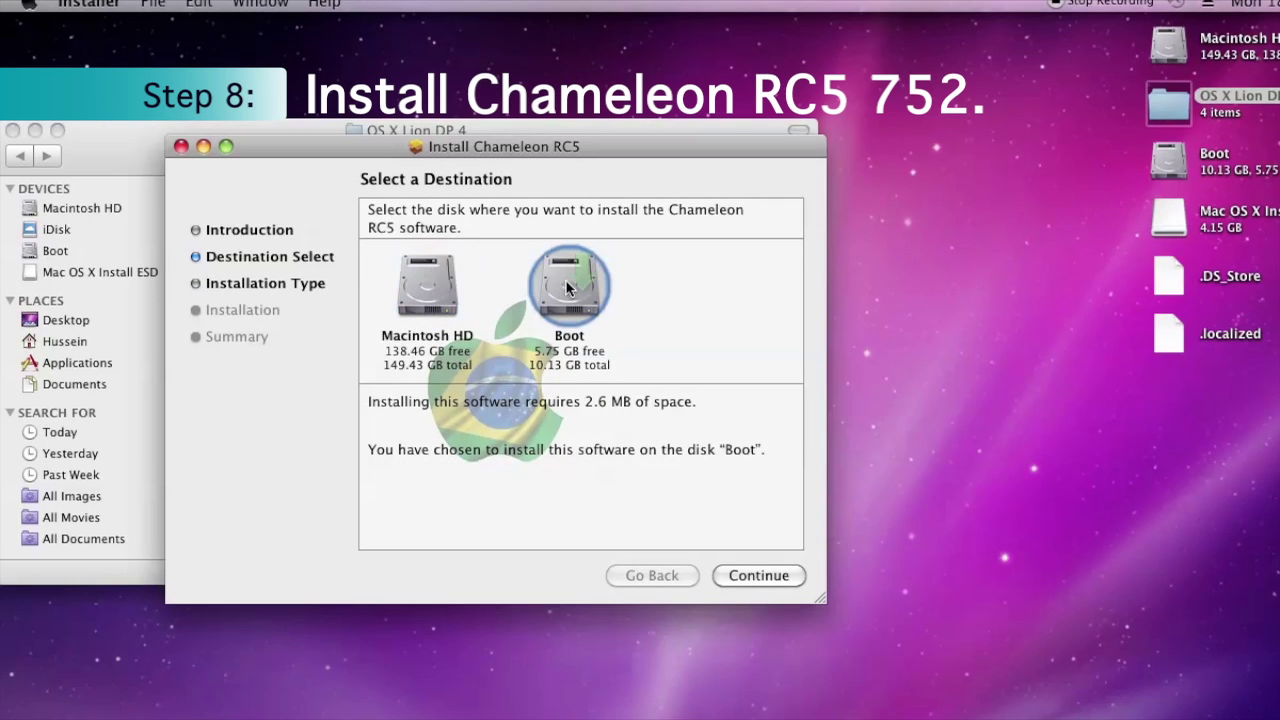
click(750, 574)
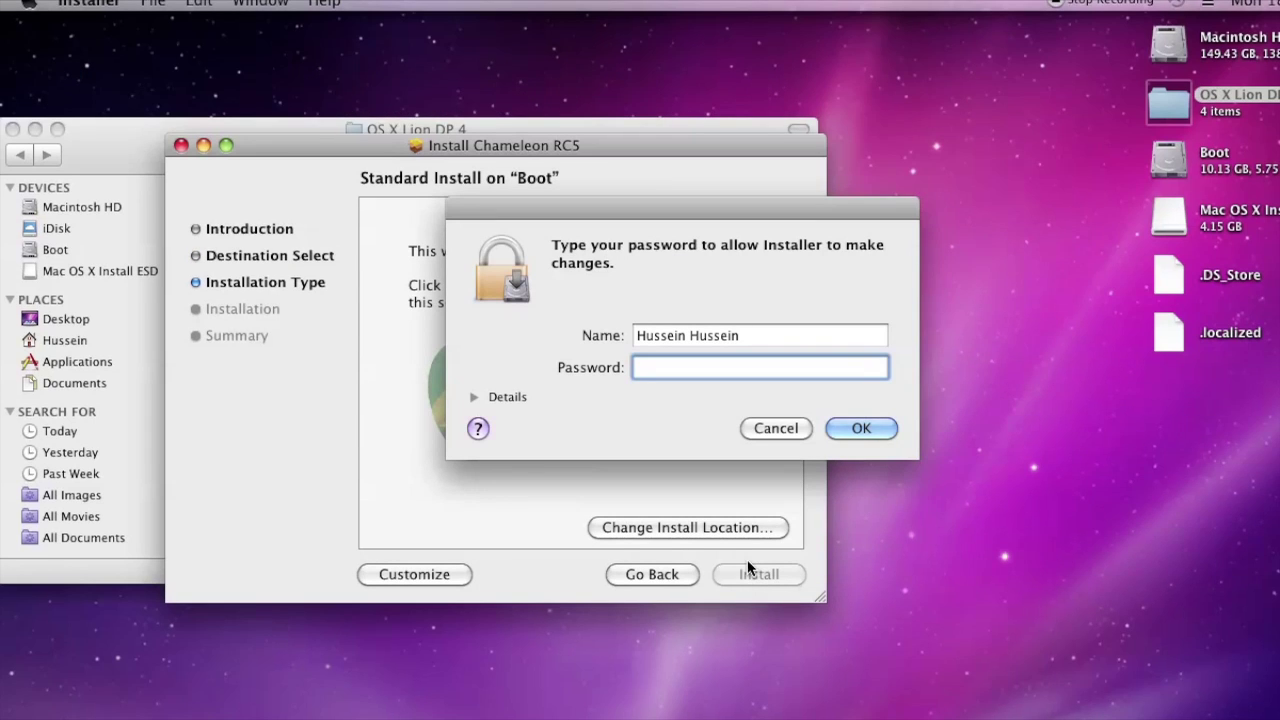
text(********)
click(849, 427)
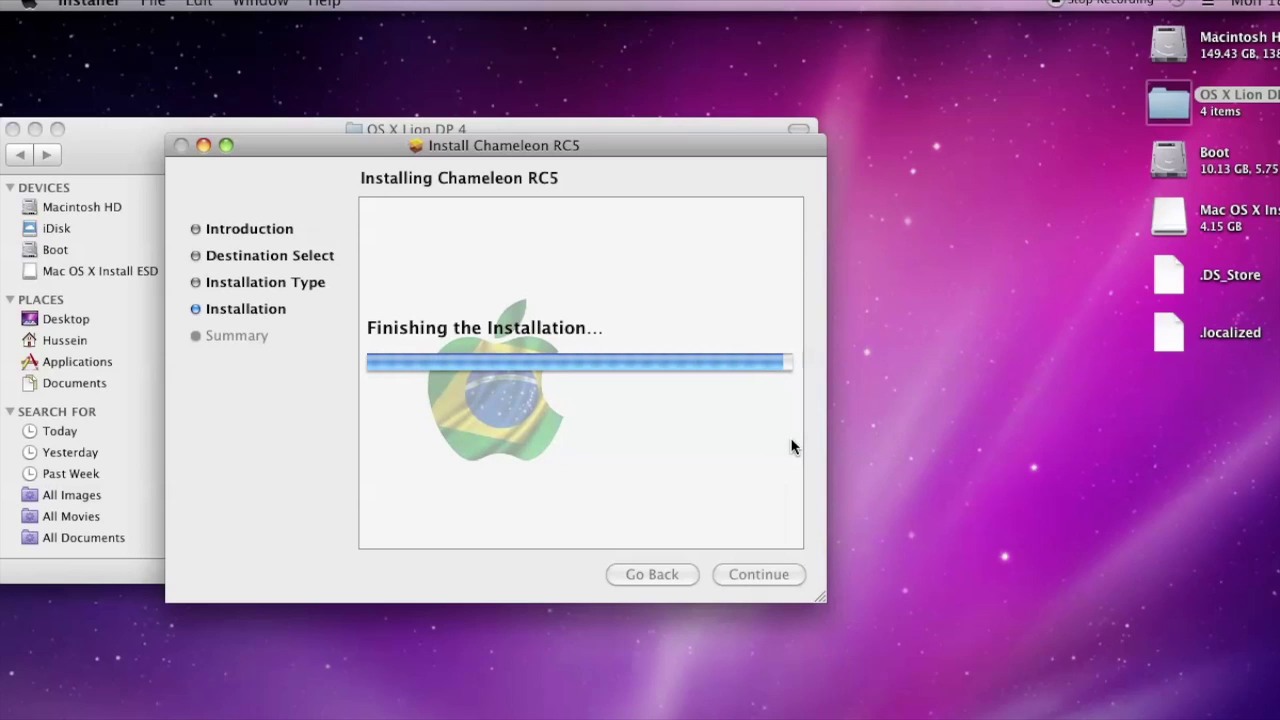
click(759, 575)
double_click(422, 245)
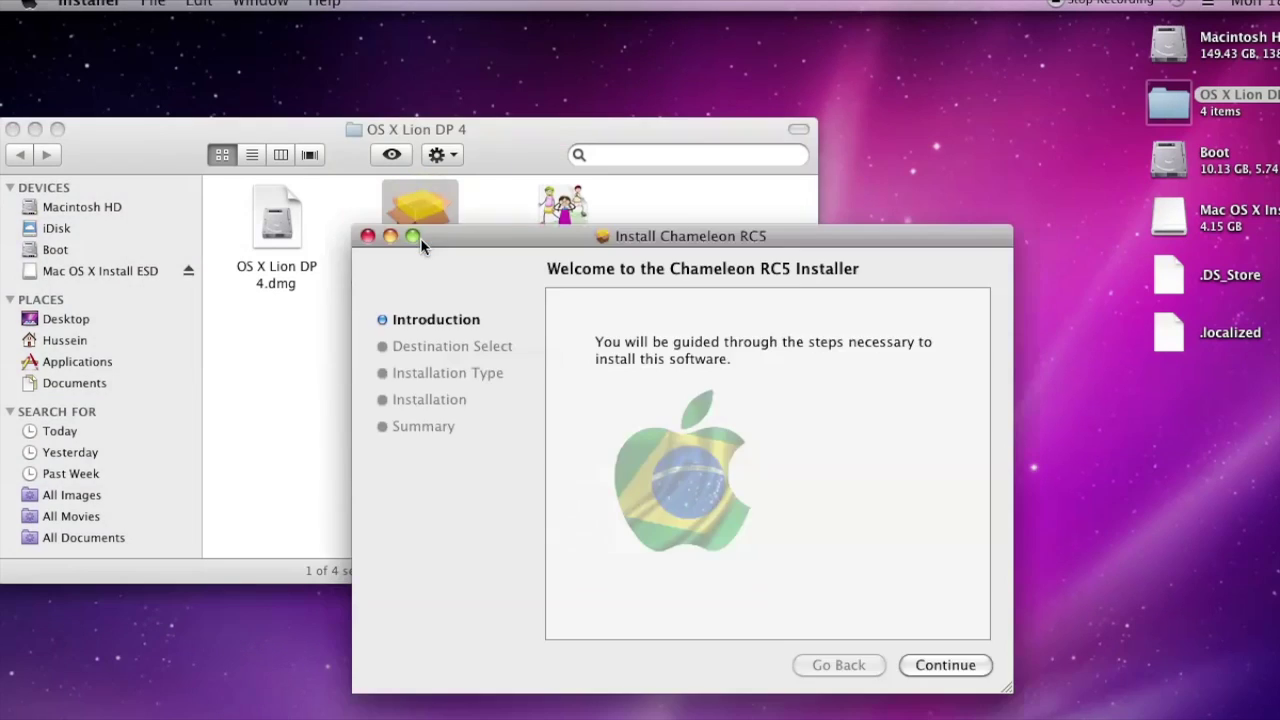
Install Chameleon RC5 onto Macintosh HD with the admin password, then close Installer and the OS X Lion DP 4 folder
click(968, 671)
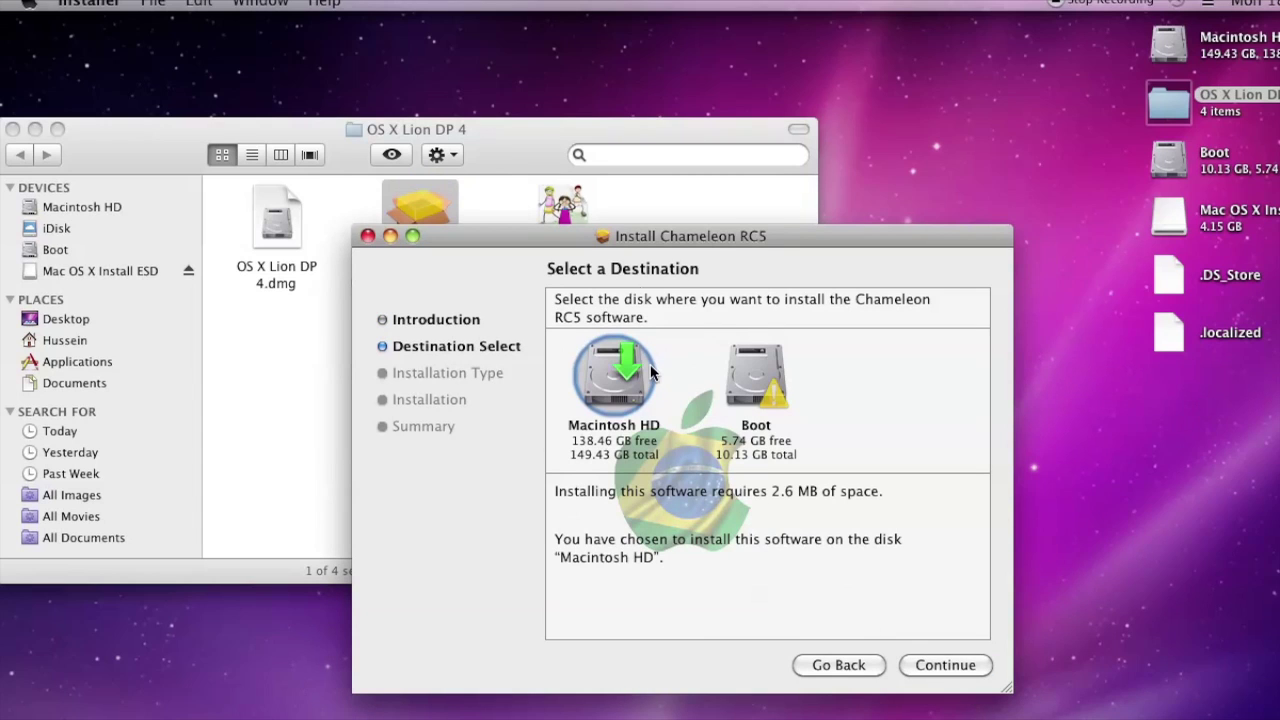
drag(628, 246, 379, 155)
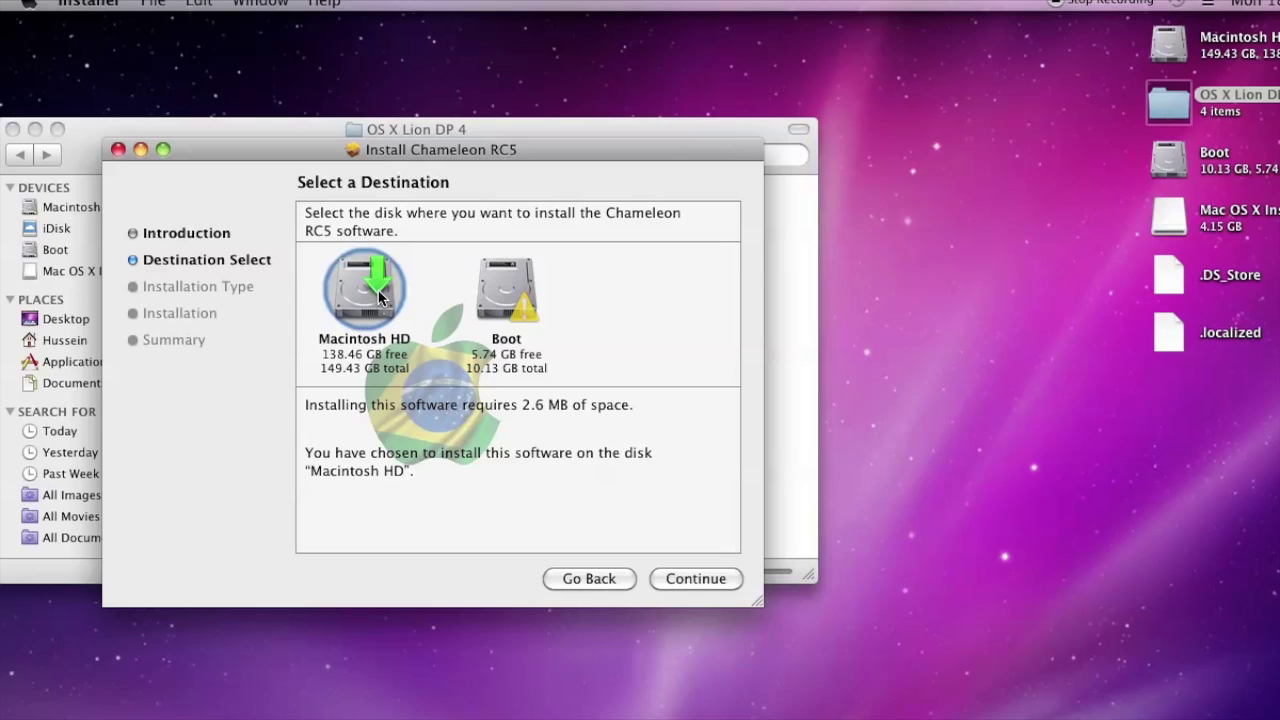
click(699, 589)
click(703, 586)
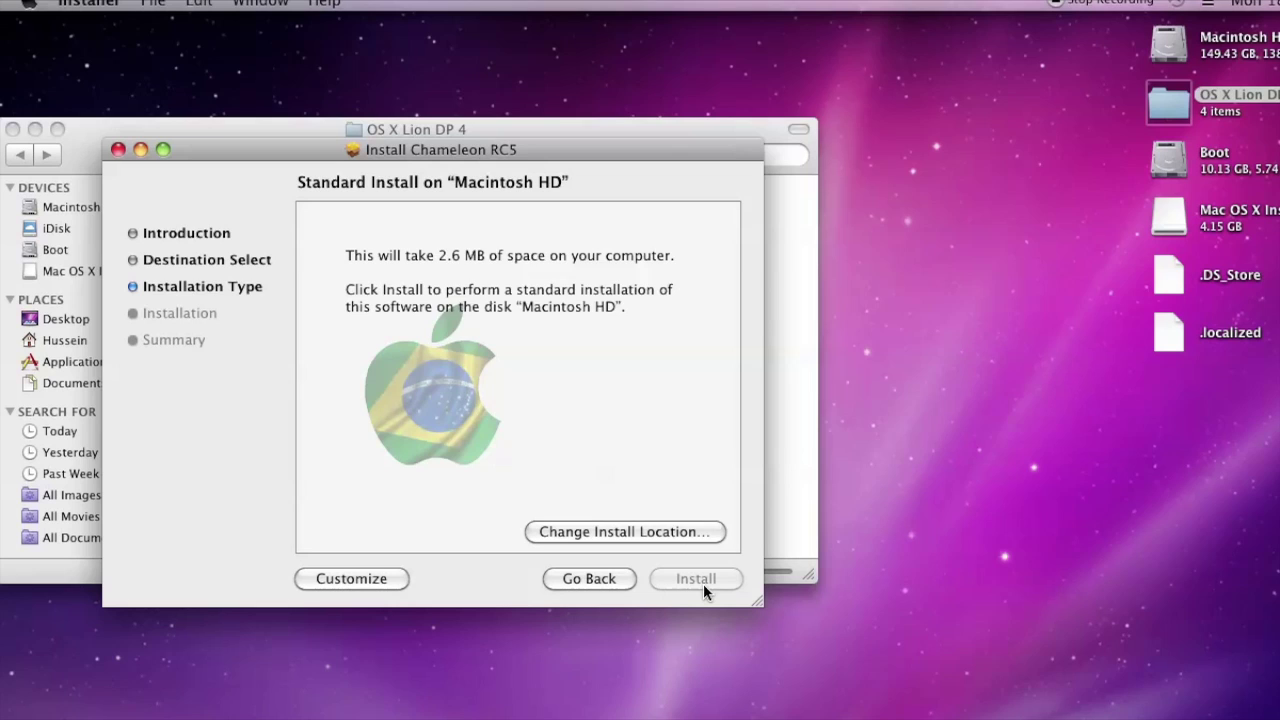
text(abcdefgh)
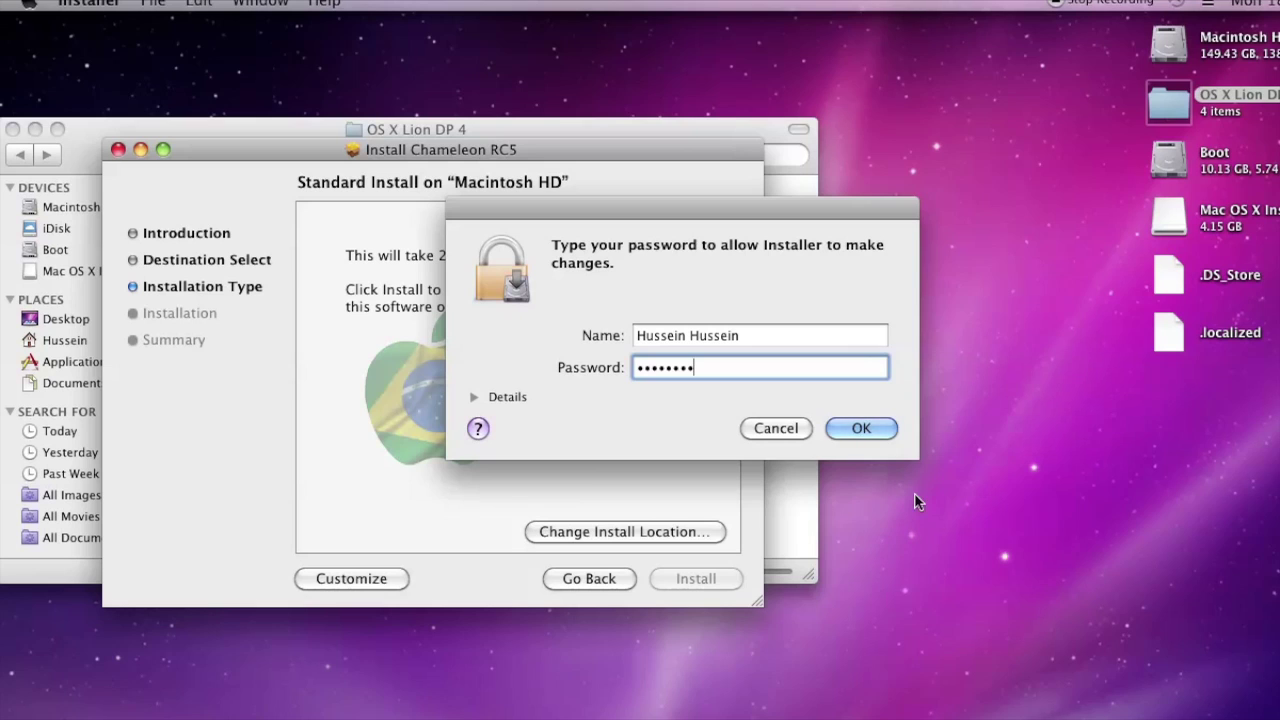
click(861, 428)
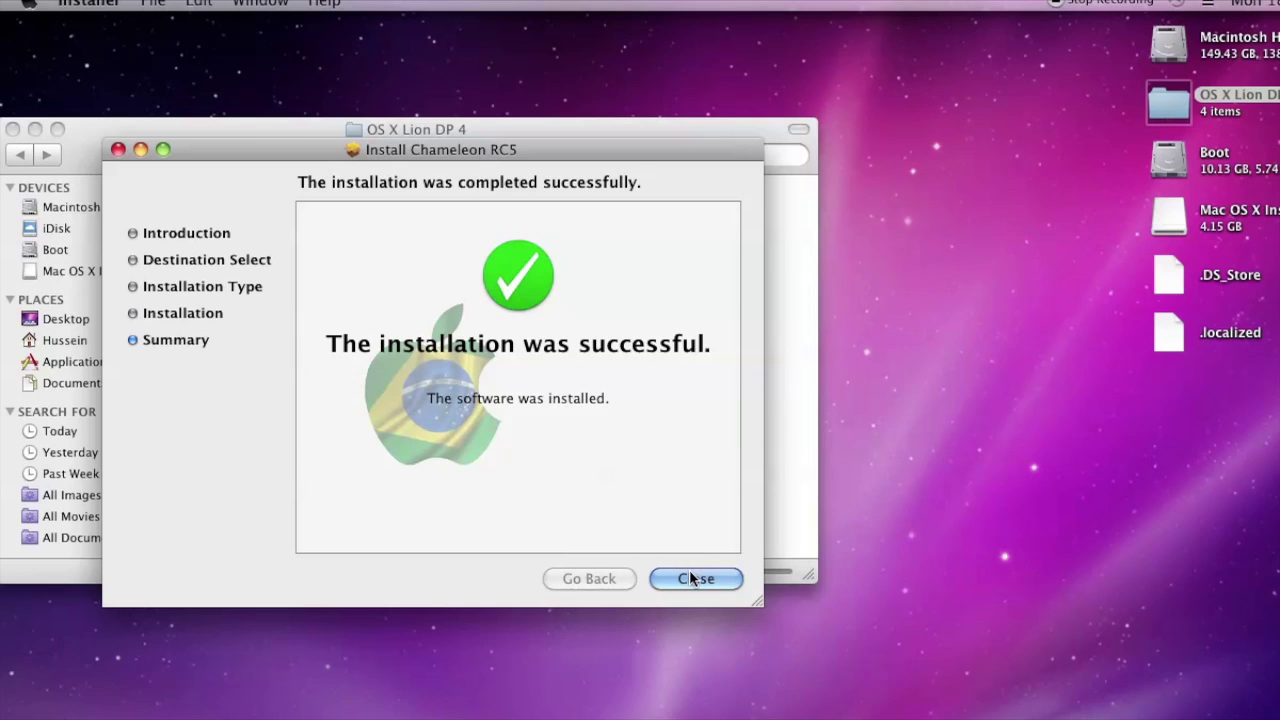
click(694, 578)
click(14, 132)
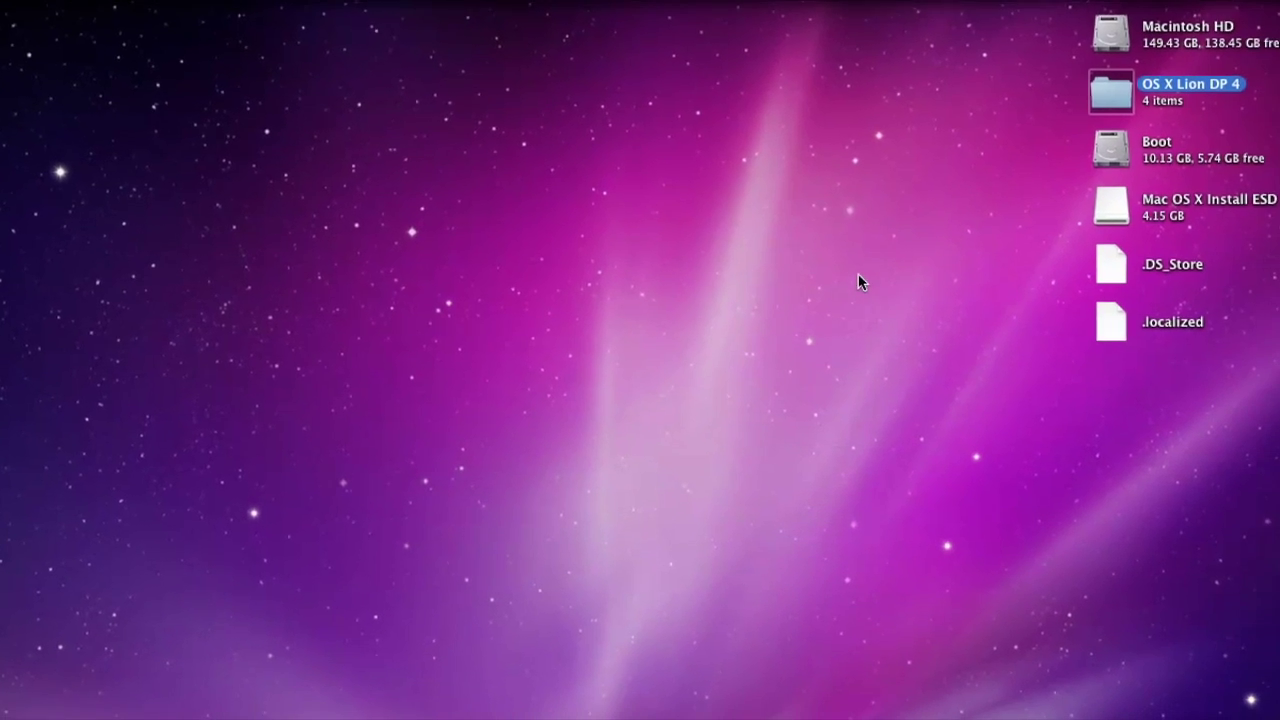
Open the Boot and Mac OS X Install ESD volumes in compact windows side by side
click(1112, 153)
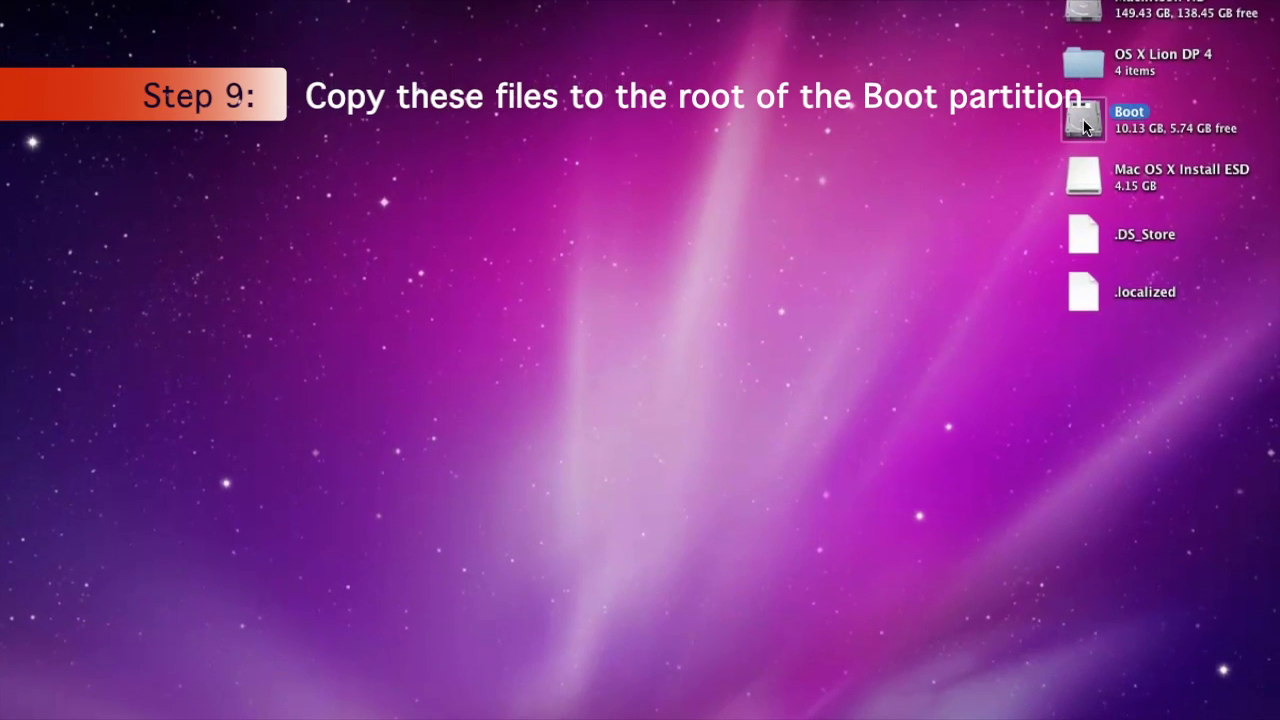
double_click(1085, 125)
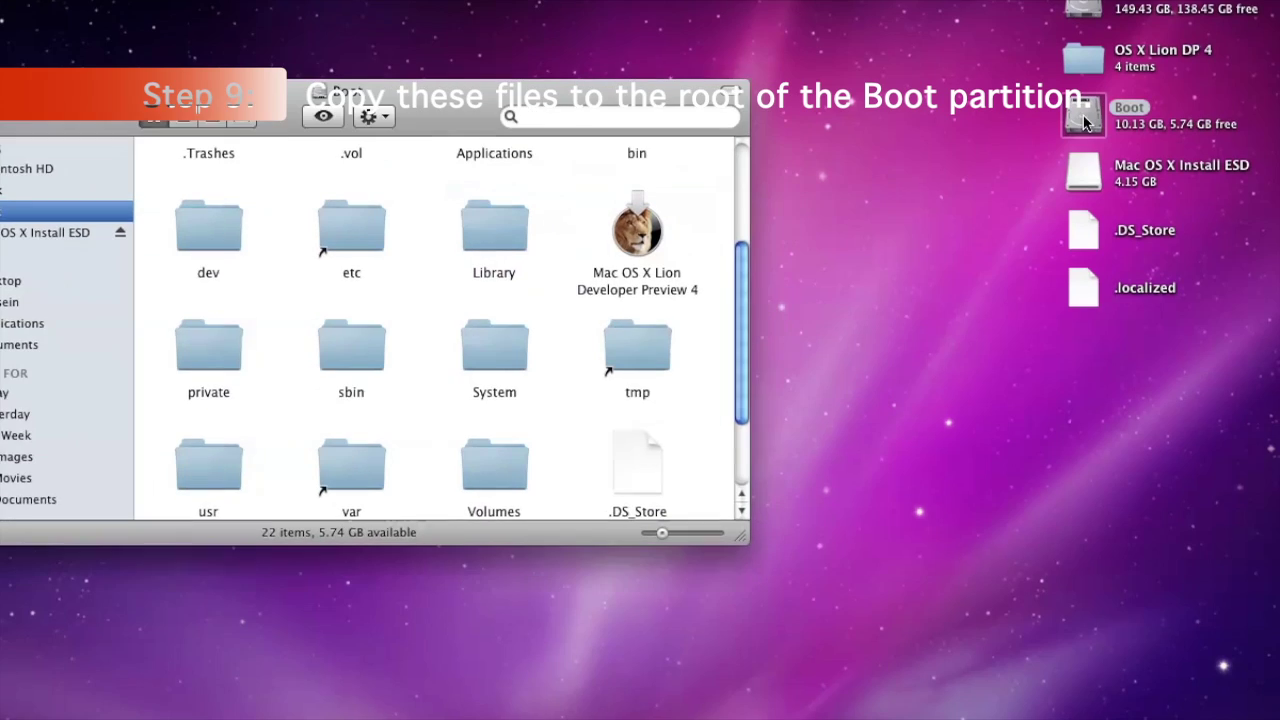
drag(508, 86, 457, 63)
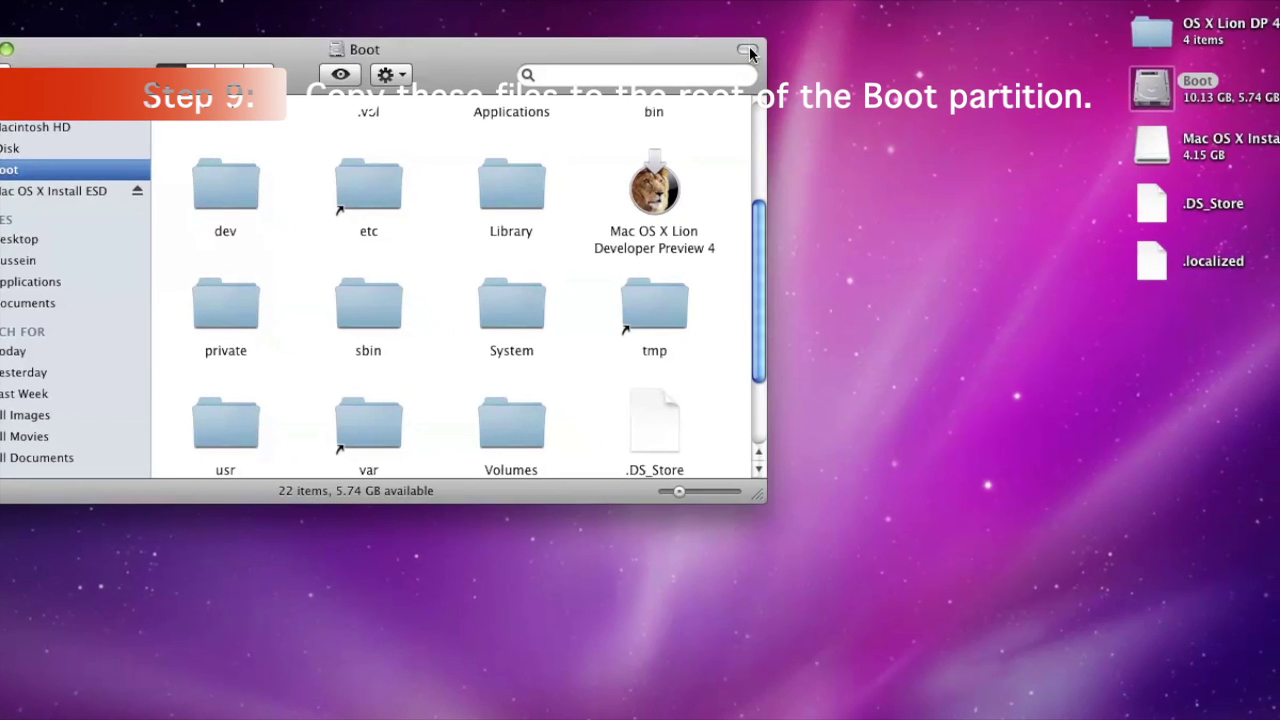
click(749, 49)
drag(603, 38, 471, 16)
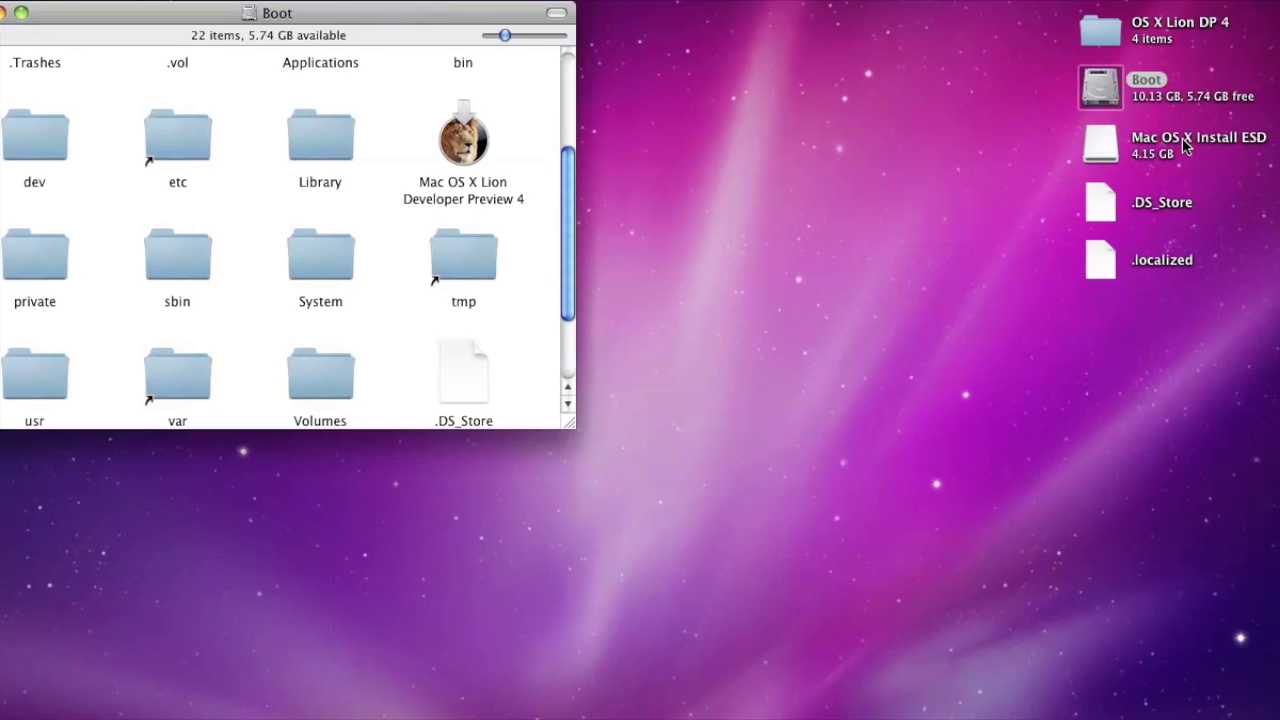
click(1165, 151)
click(1088, 150)
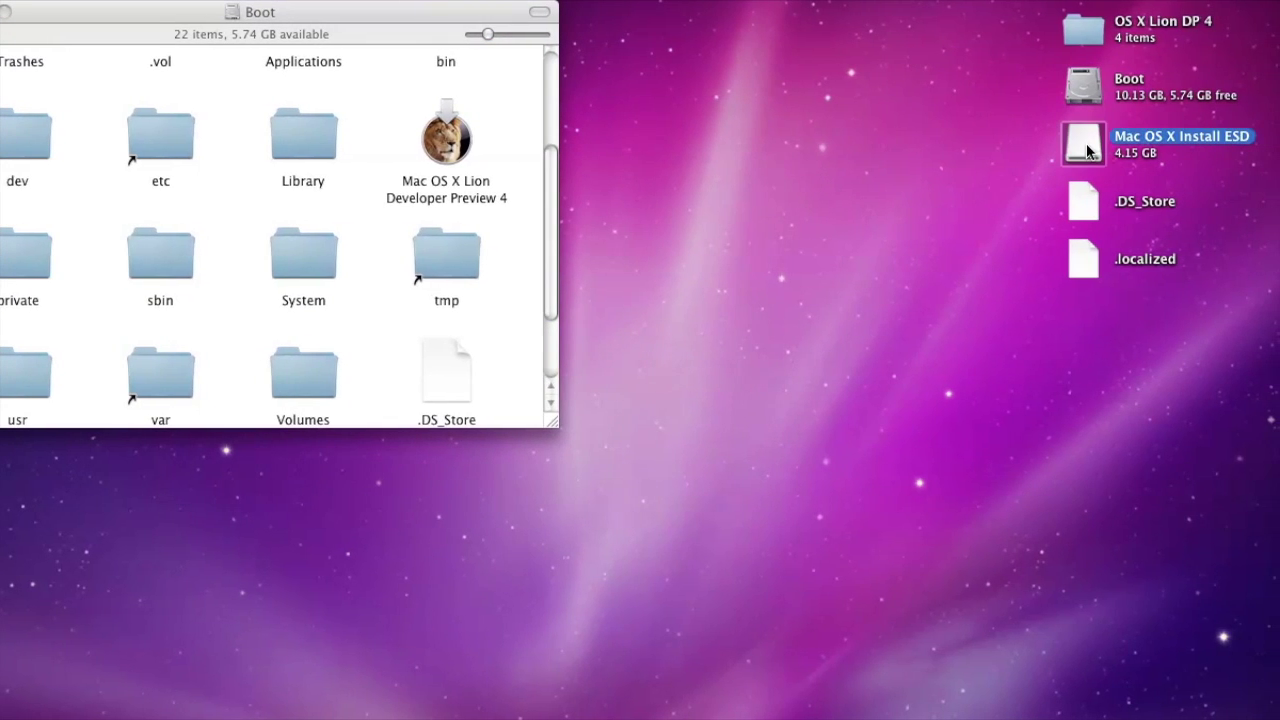
double_click(1088, 150)
drag(737, 72, 1067, 34)
On the install disk, select .disk_label, boot.efi, kernelcache, mach_kernel and MacOSX_Media_Background.png
click(1005, 128)
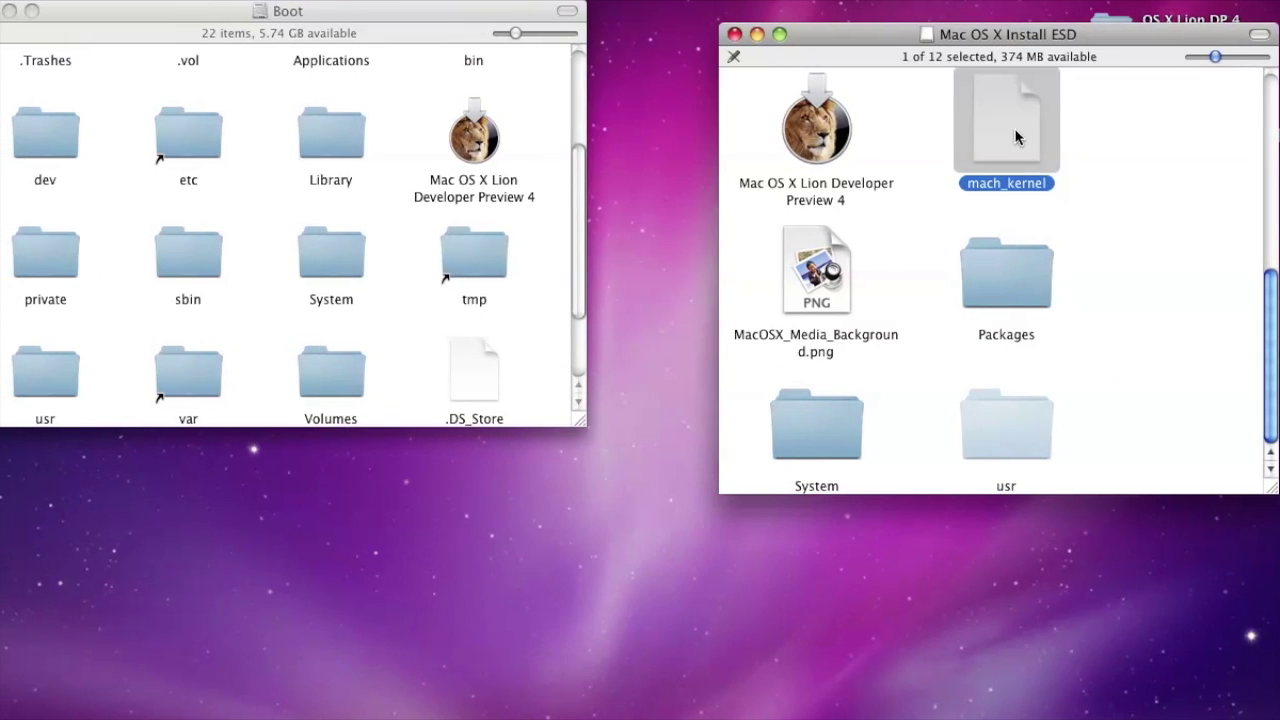
scroll(1133, 198, up, 5)
scroll(1135, 207, up, 3)
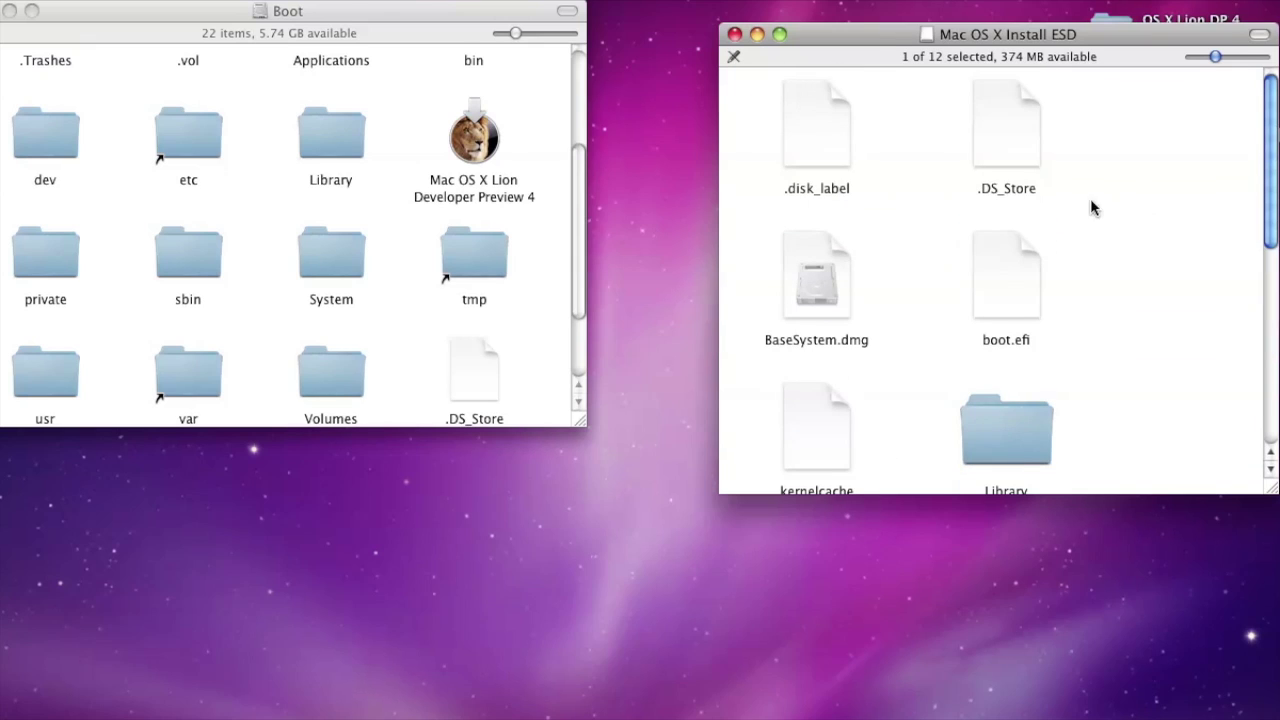
click(824, 130)
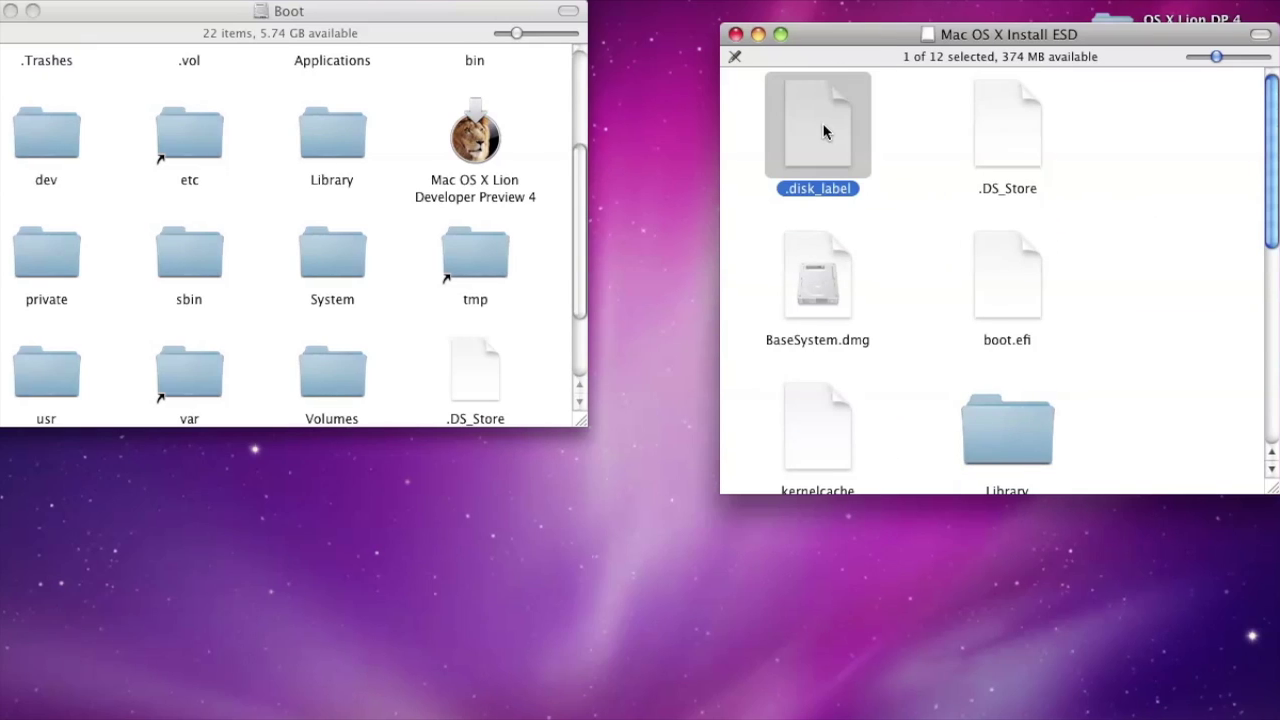
super+click(993, 273)
scroll(975, 275, down, 3)
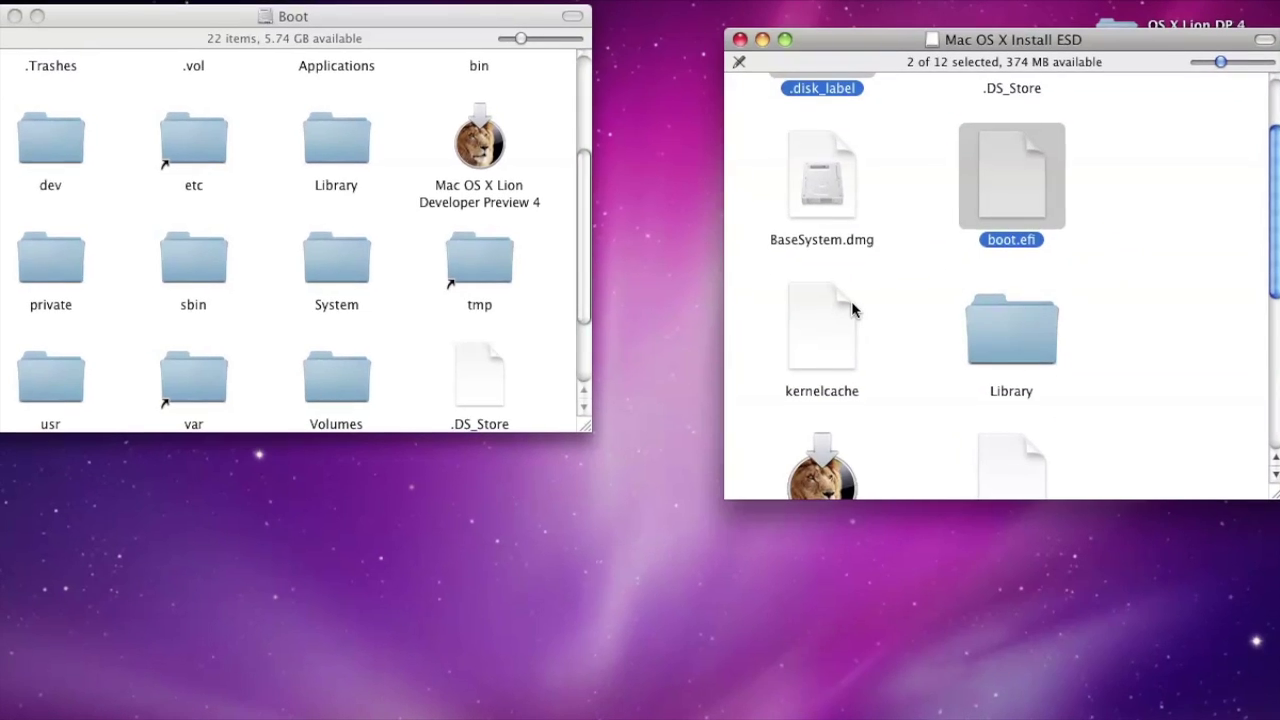
super+click(835, 310)
scroll(905, 303, up, 1)
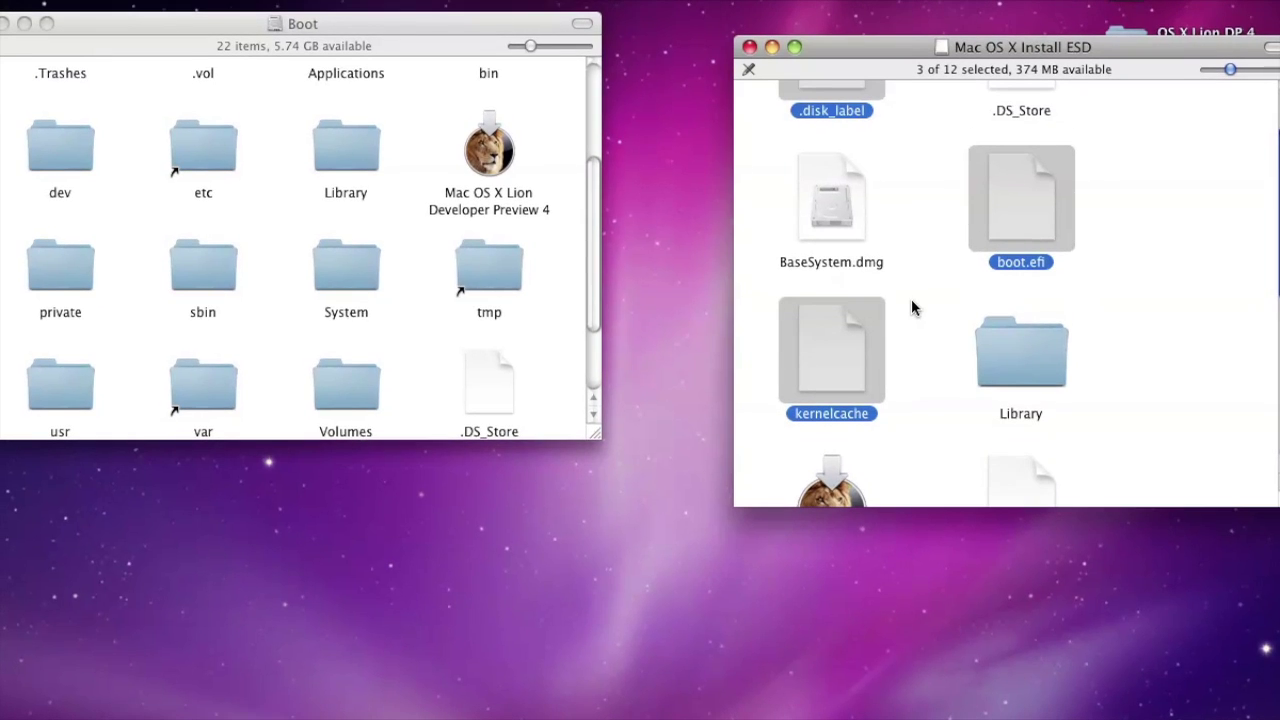
drag(1245, 510, 1190, 715)
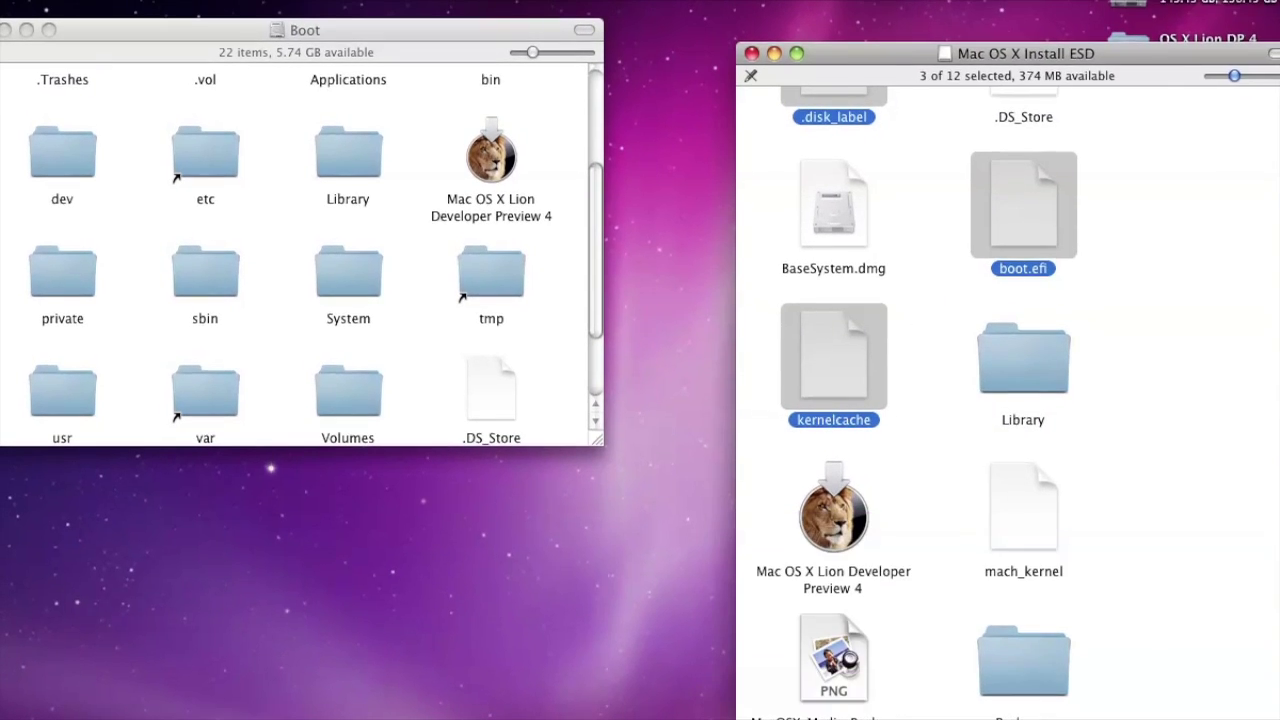
super+click(1035, 560)
super+click(877, 692)
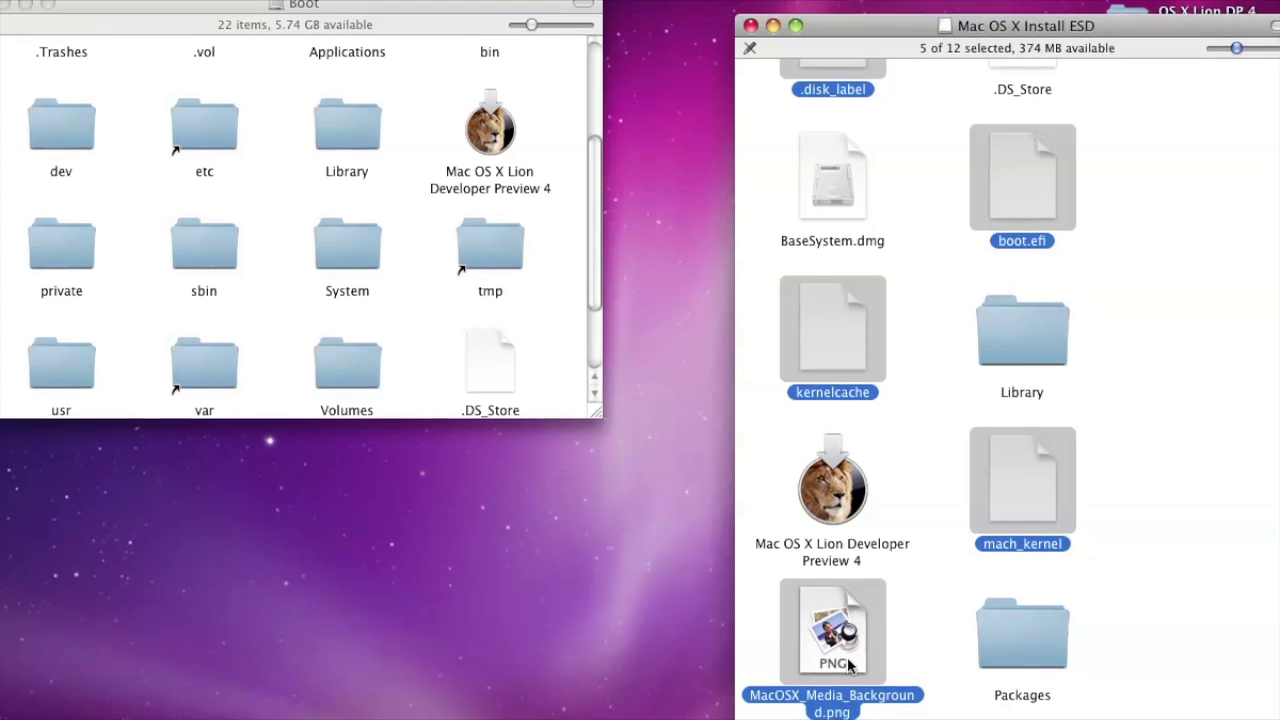
scroll(975, 535, up, 2)
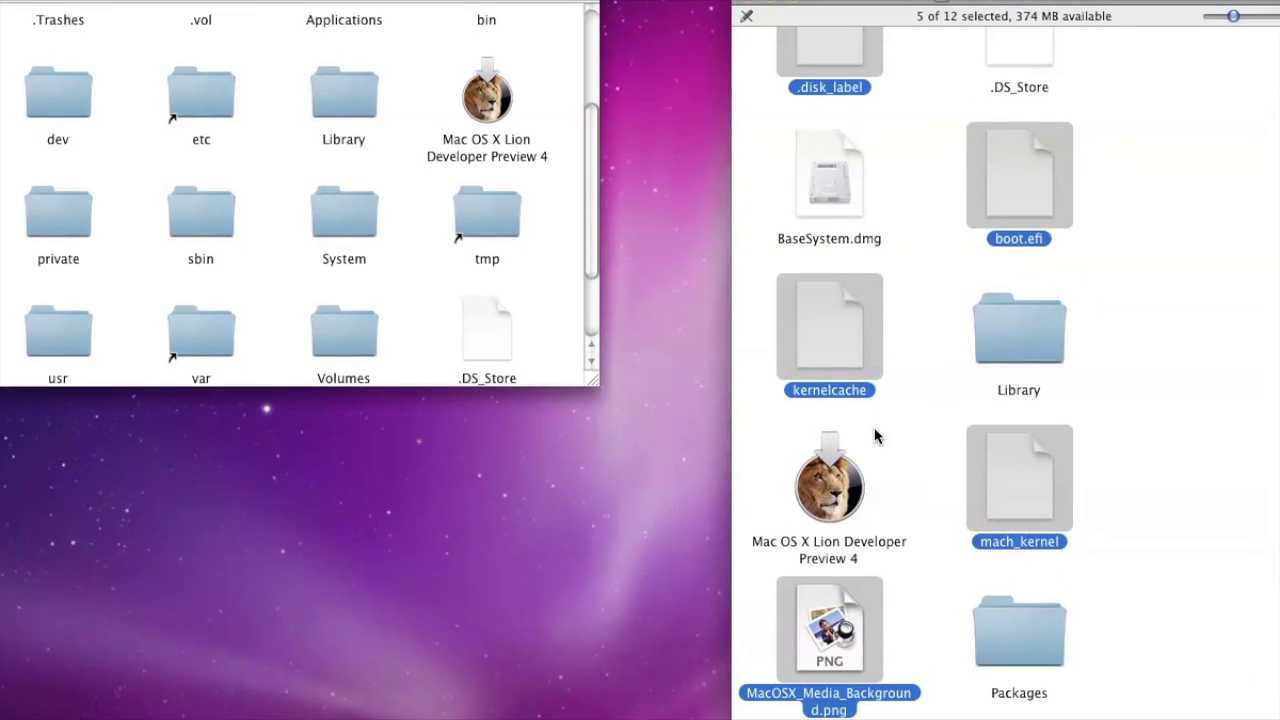
scroll(880, 100, up, 3)
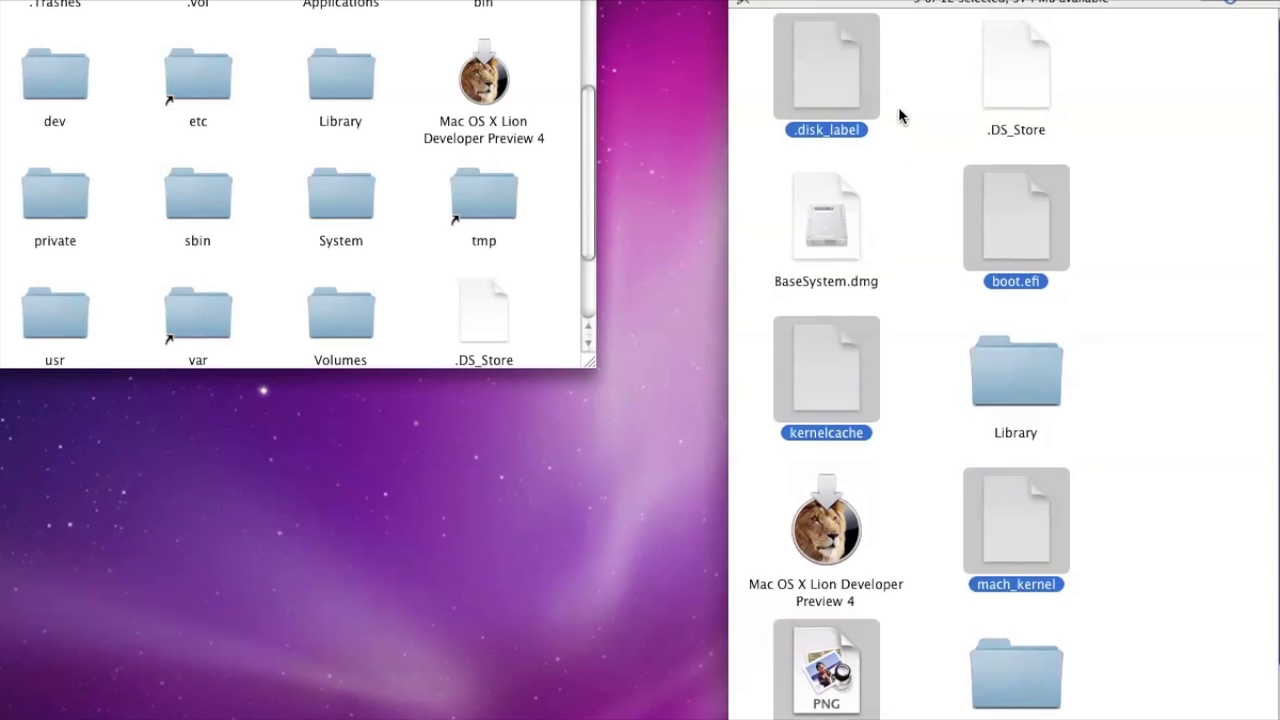
Copy the five files onto the Boot drive's root and close the Install ESD window
right_click(1040, 221)
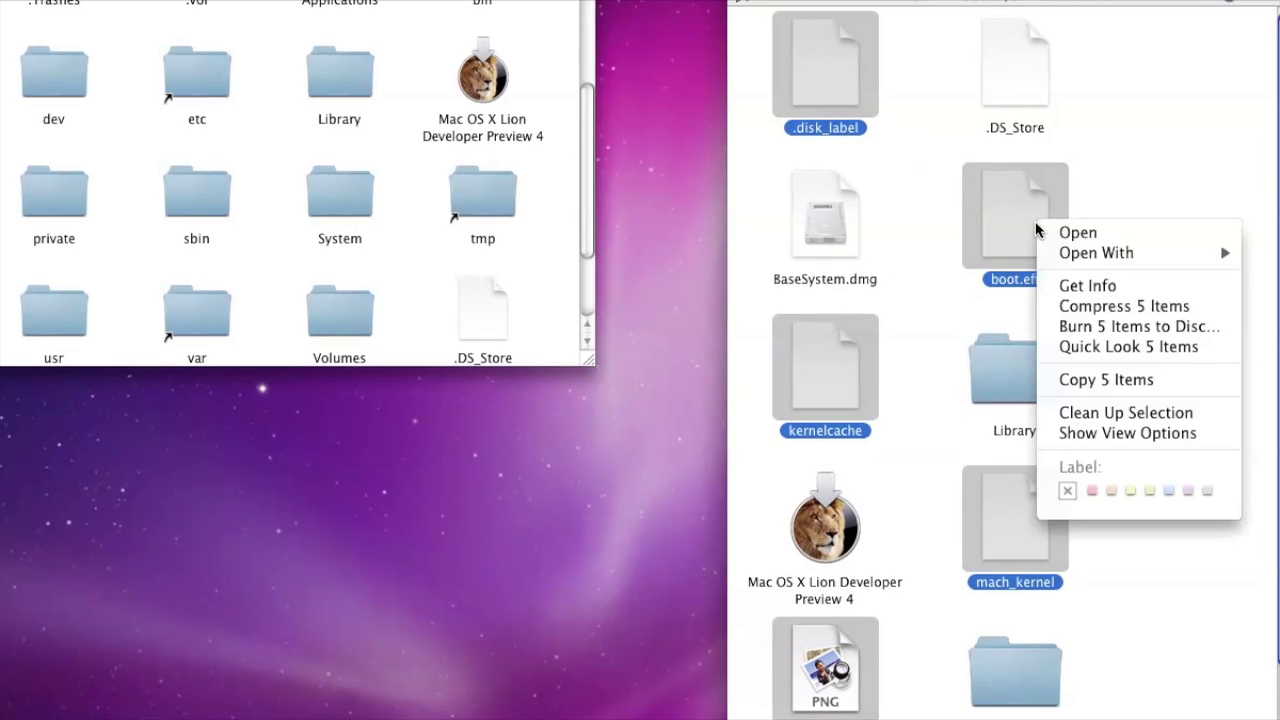
click(1113, 378)
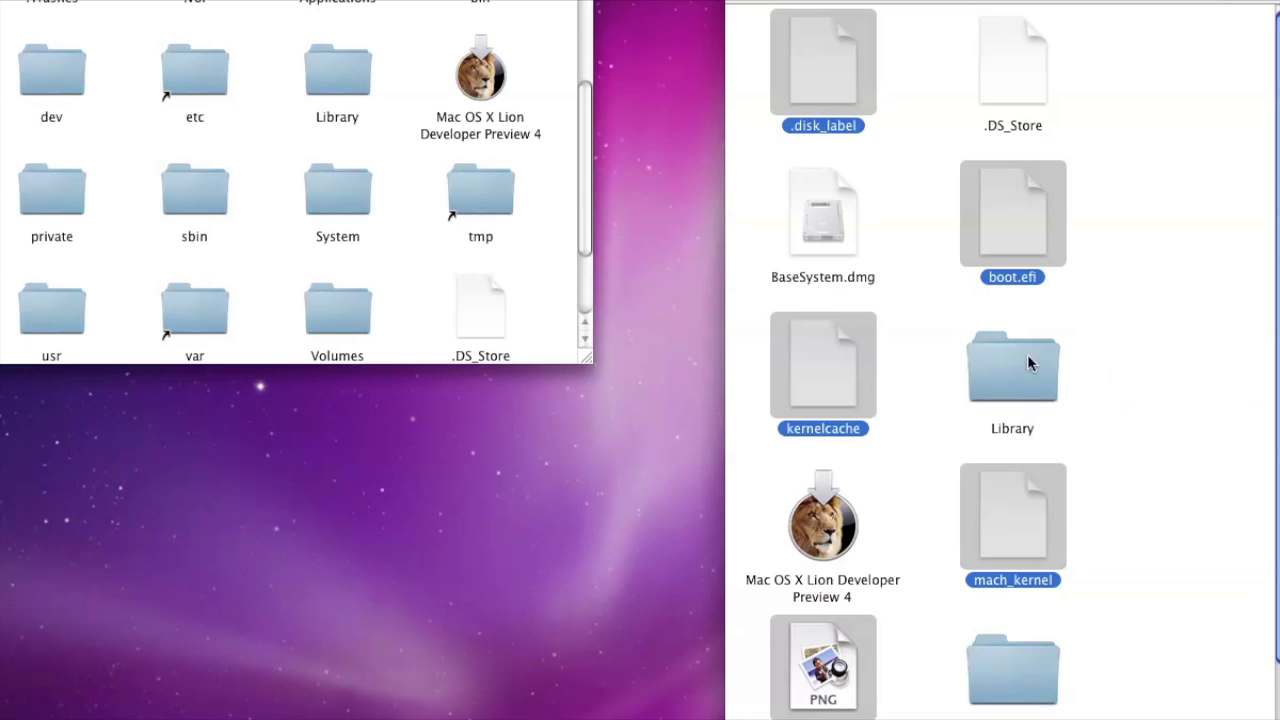
right_click(539, 258)
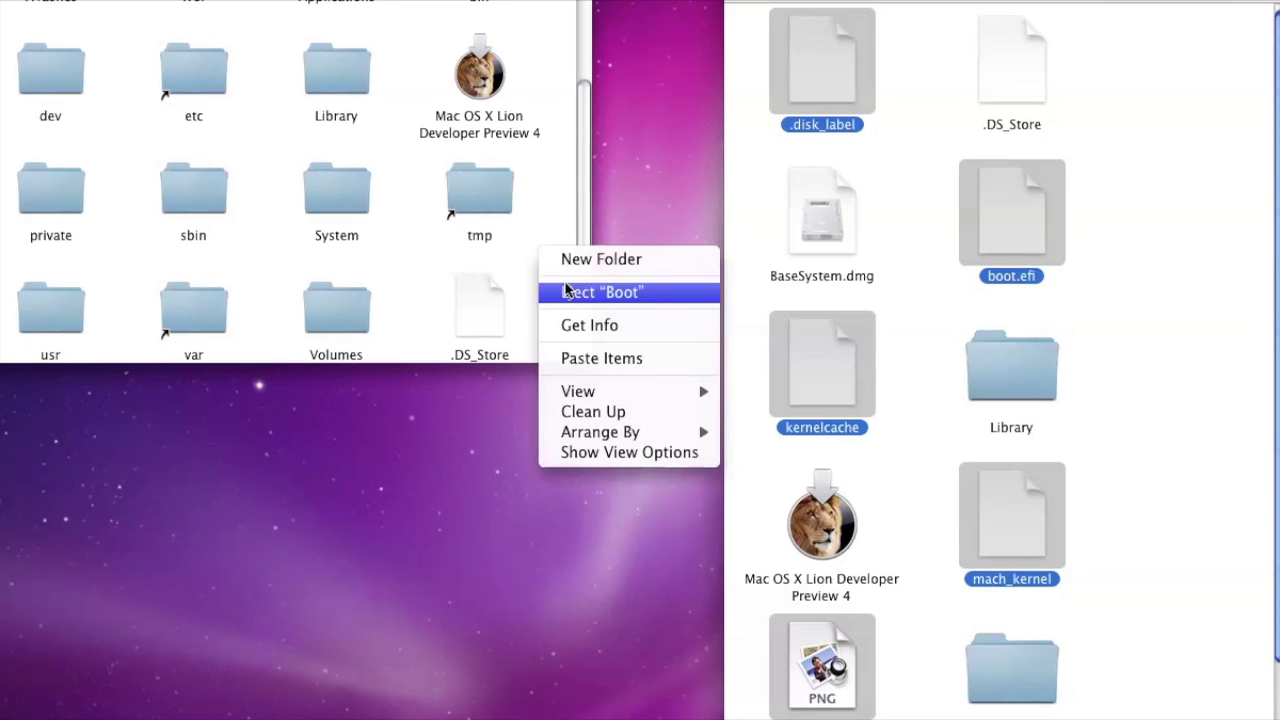
click(622, 362)
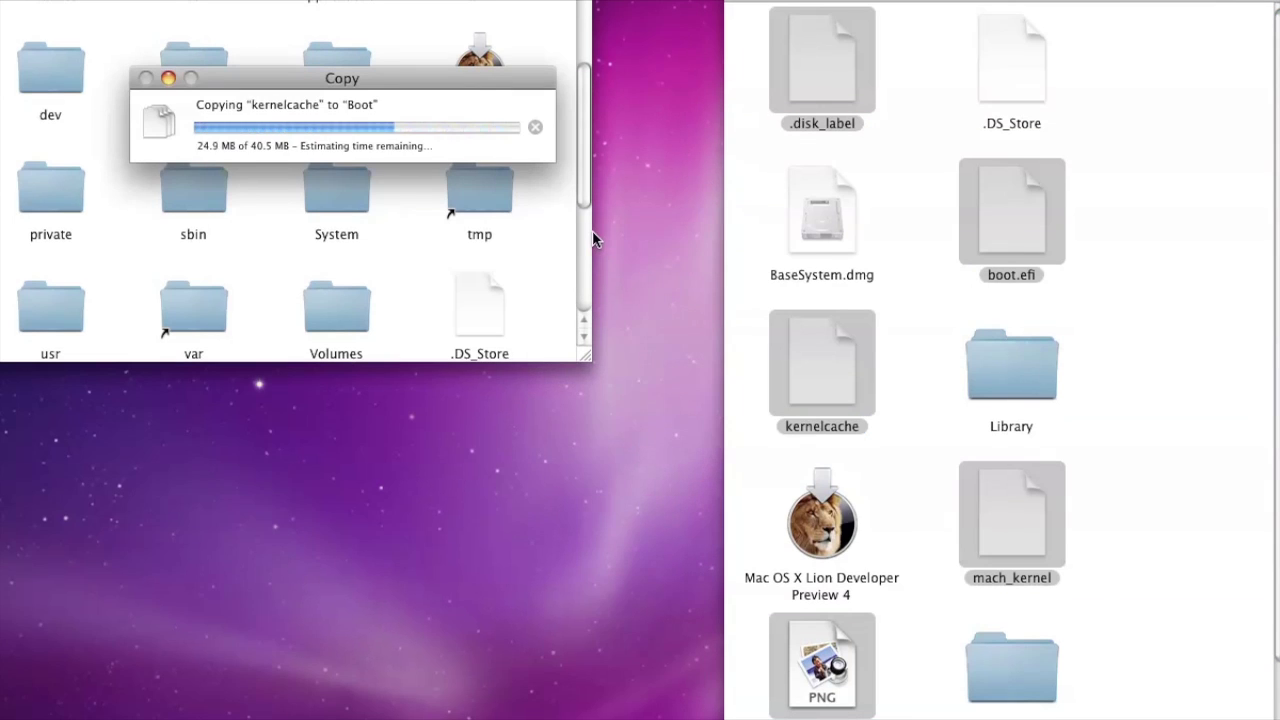
click(586, 172)
drag(586, 172, 586, 288)
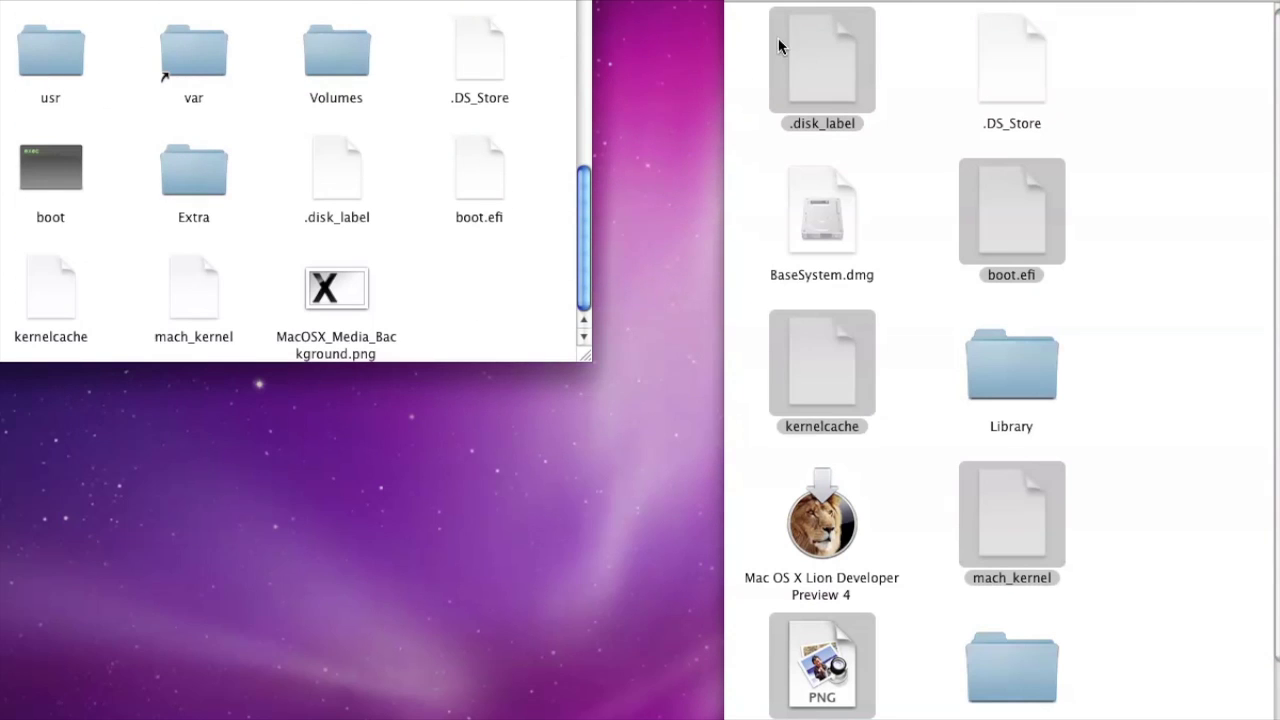
key(super+grave)
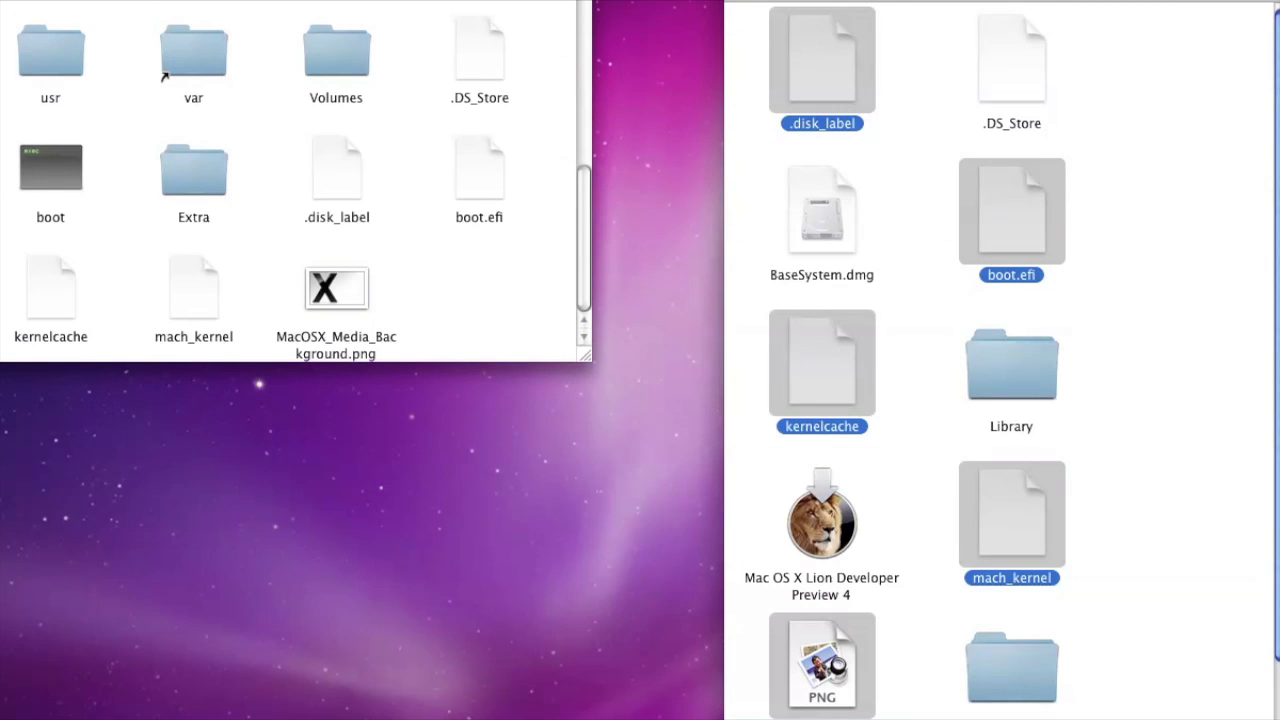
key(super+w)
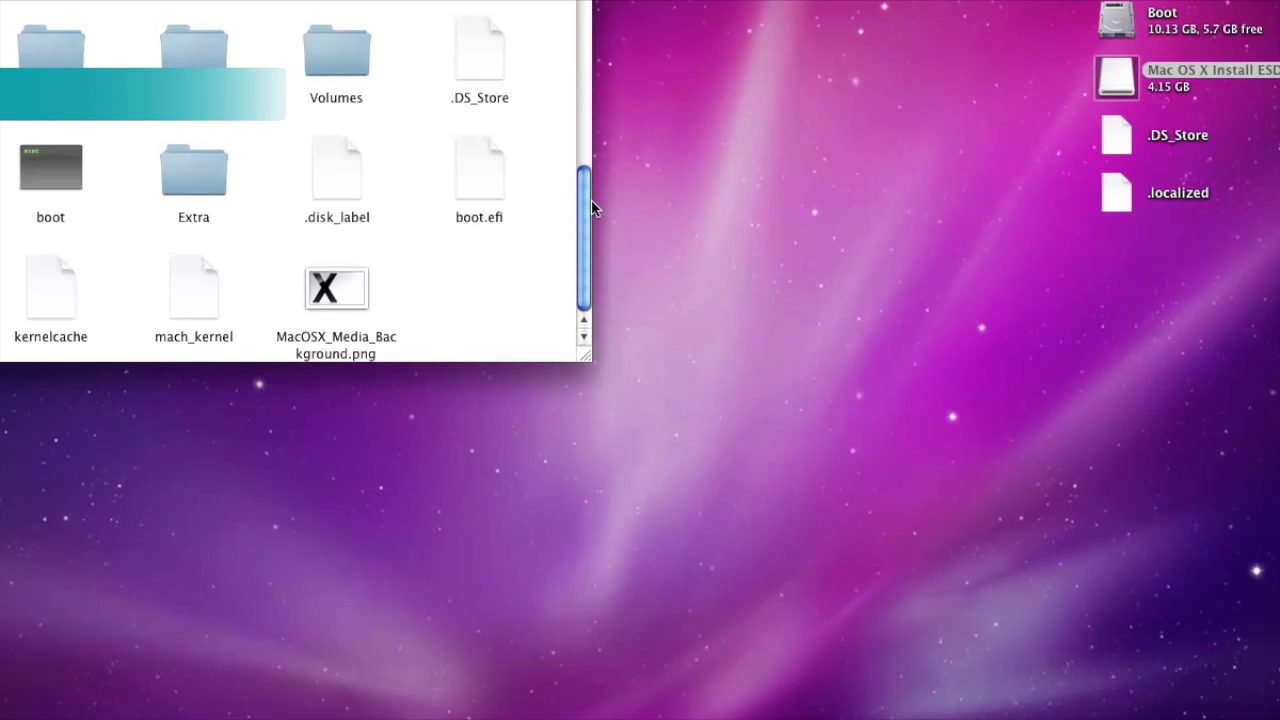
Open Boot's Extra folder, which holds only themes, in a smaller window and close the Boot window
drag(583, 222, 583, 57)
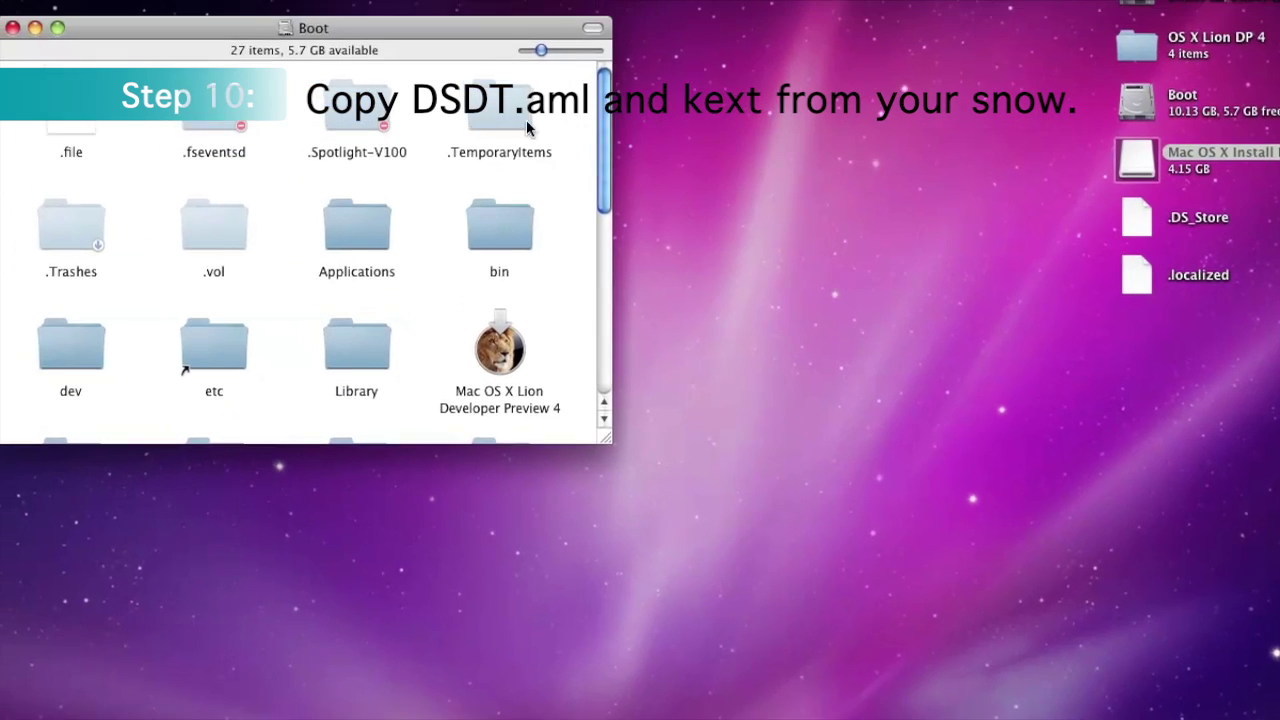
scroll(268, 153, down, 3)
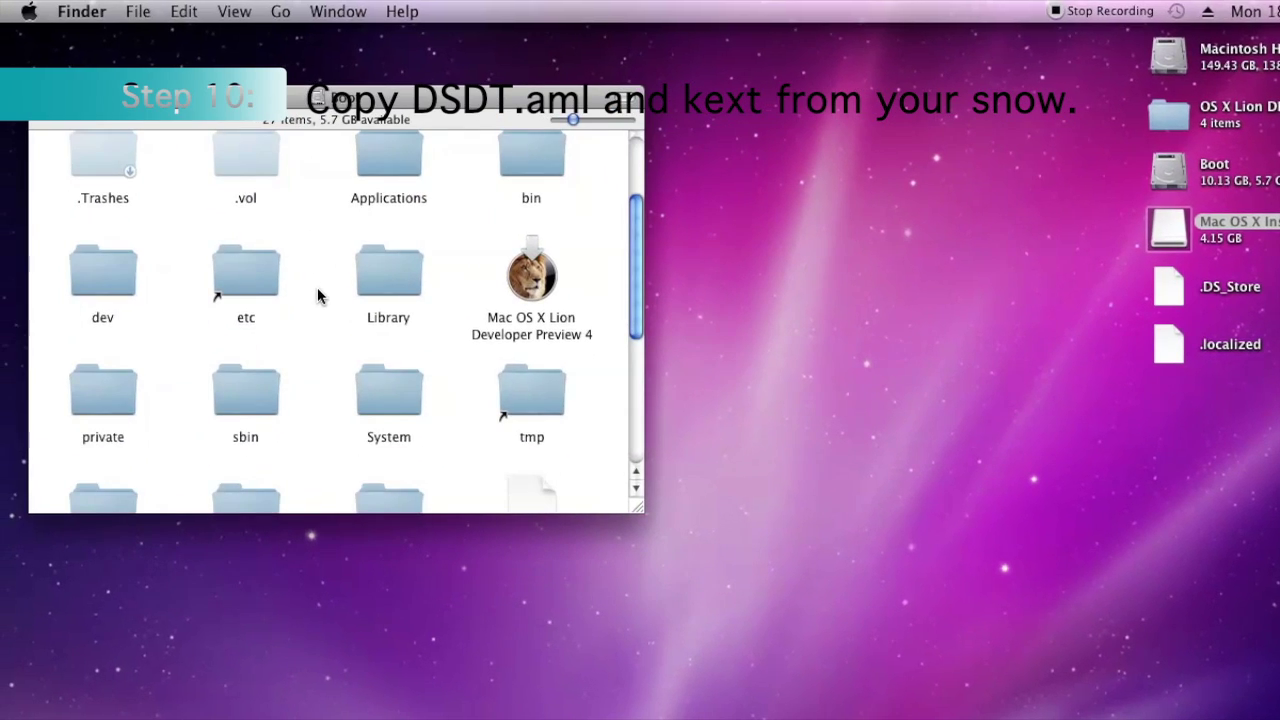
scroll(310, 293, down, 4)
scroll(320, 297, down, 2)
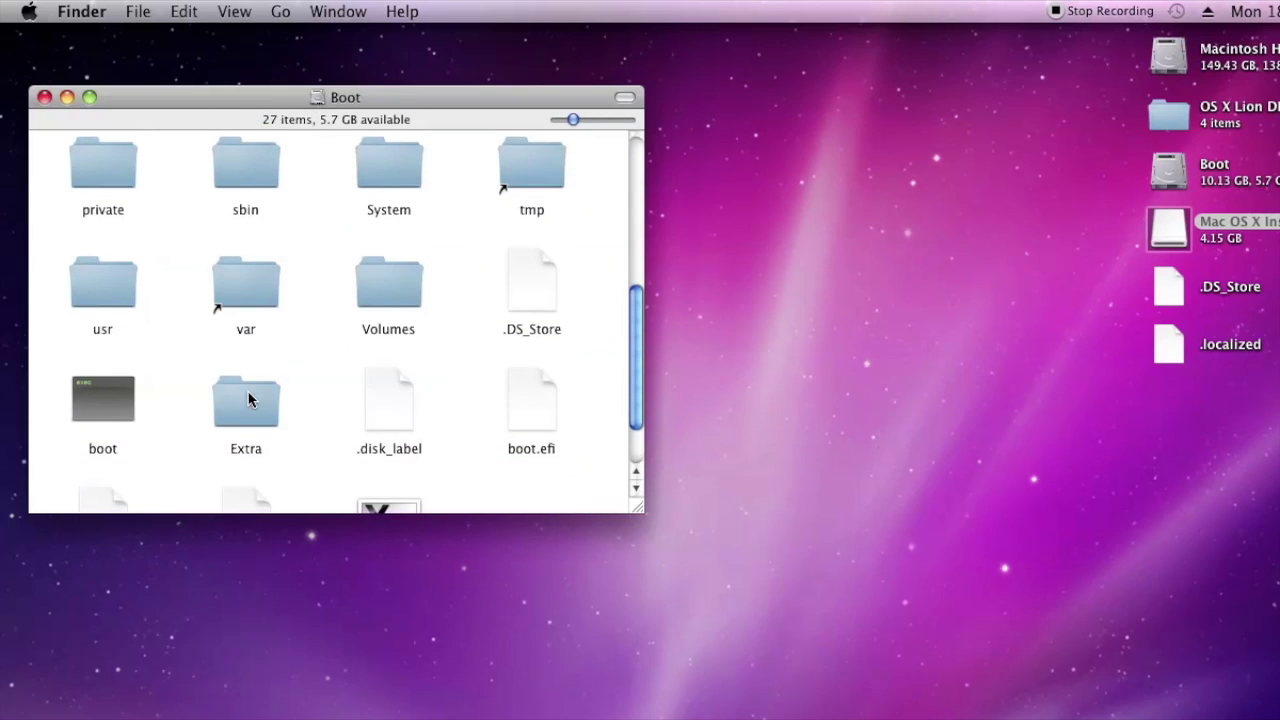
double_click(249, 399)
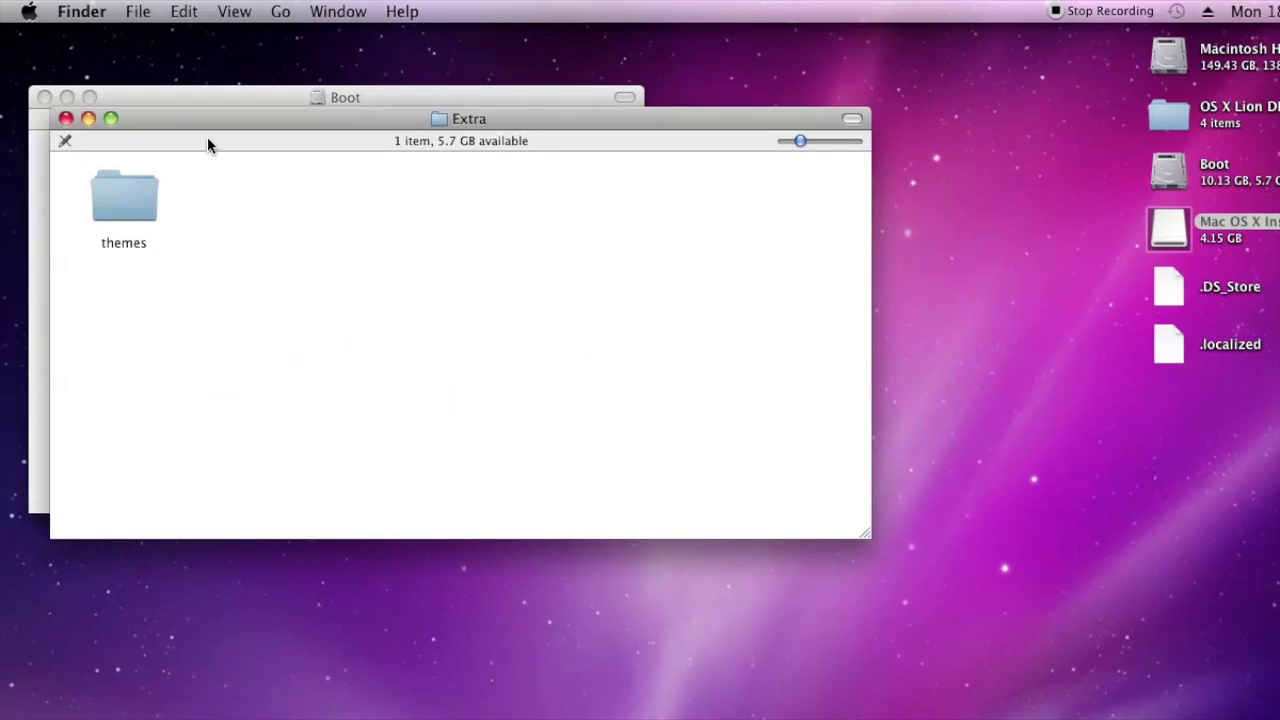
click(128, 88)
click(44, 97)
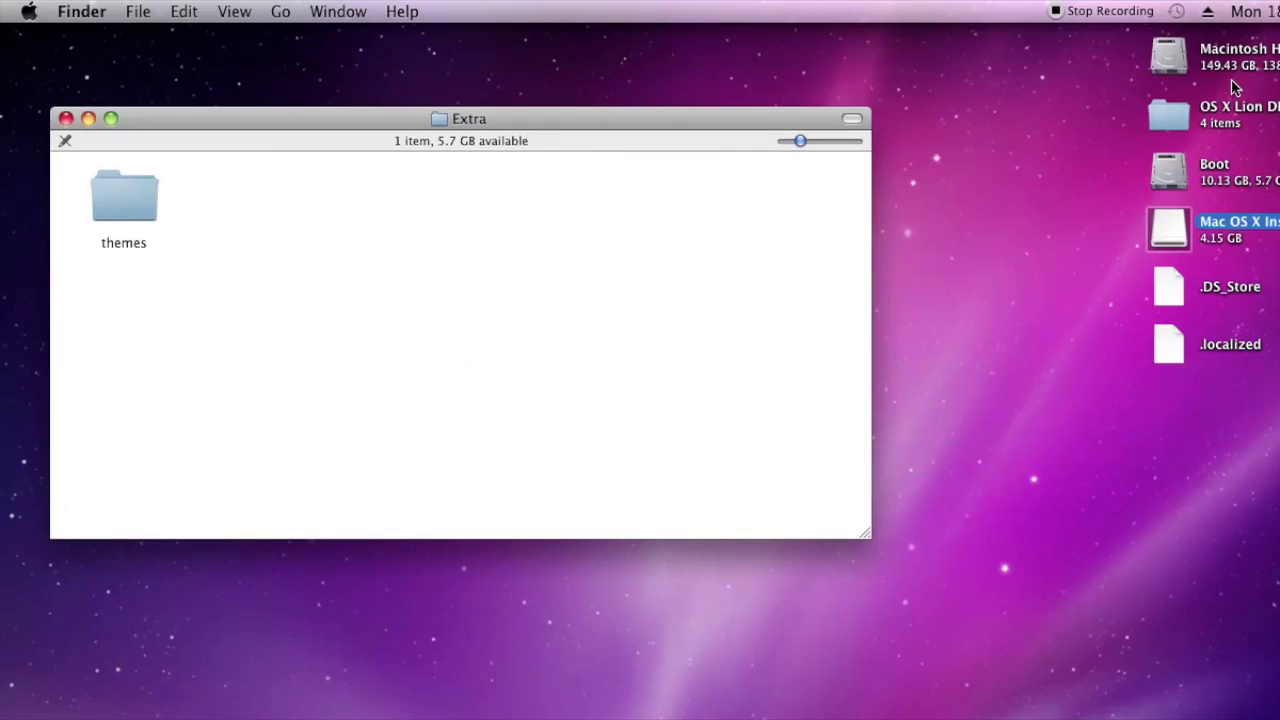
drag(868, 536, 509, 518)
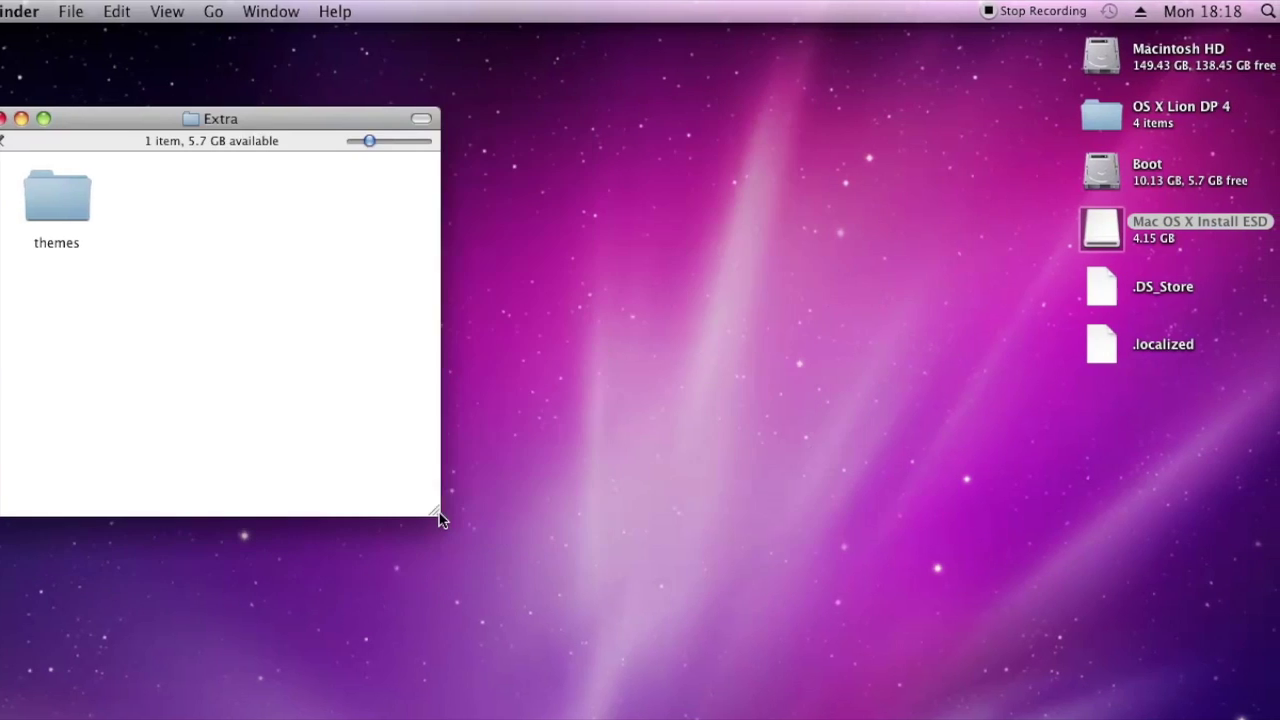
double_click(1168, 66)
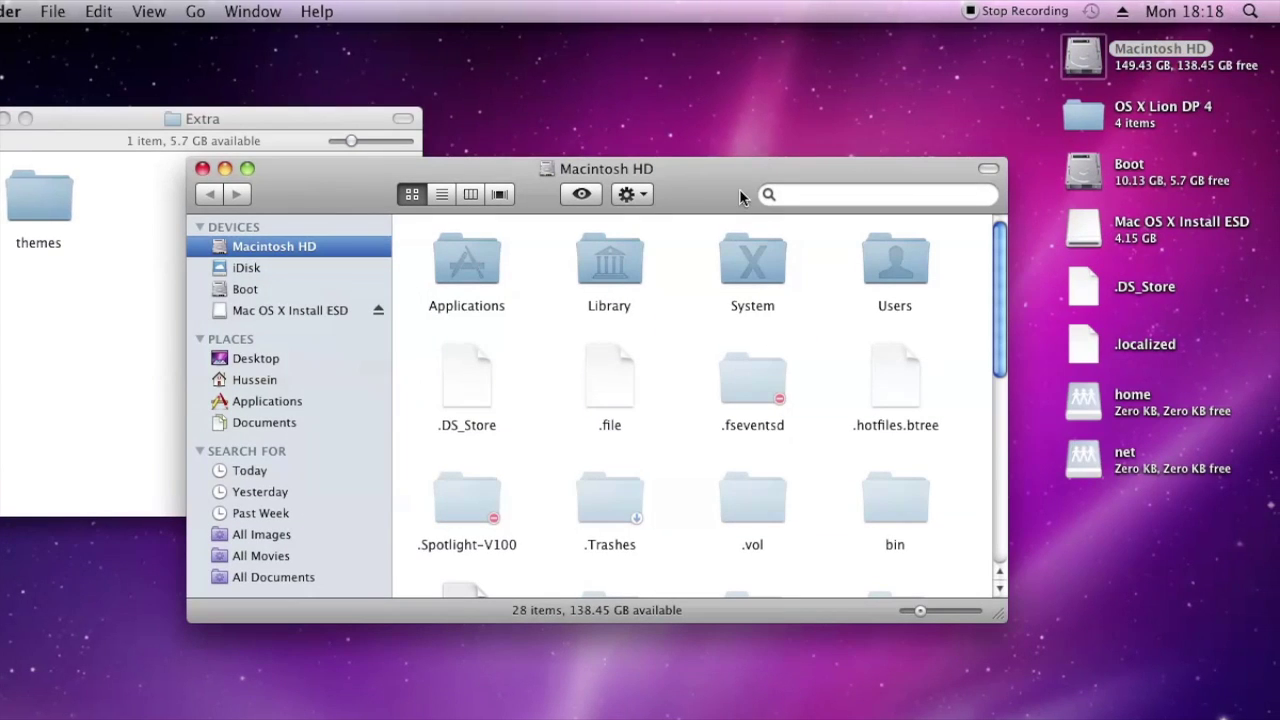
In Macintosh HD's Extra folder, select smbios.plist, Extensions.mkext, Extensions, bin, BootHelp.txt, com.apple.Boot.plist and DSDT.aml
drag(739, 189, 1001, 126)
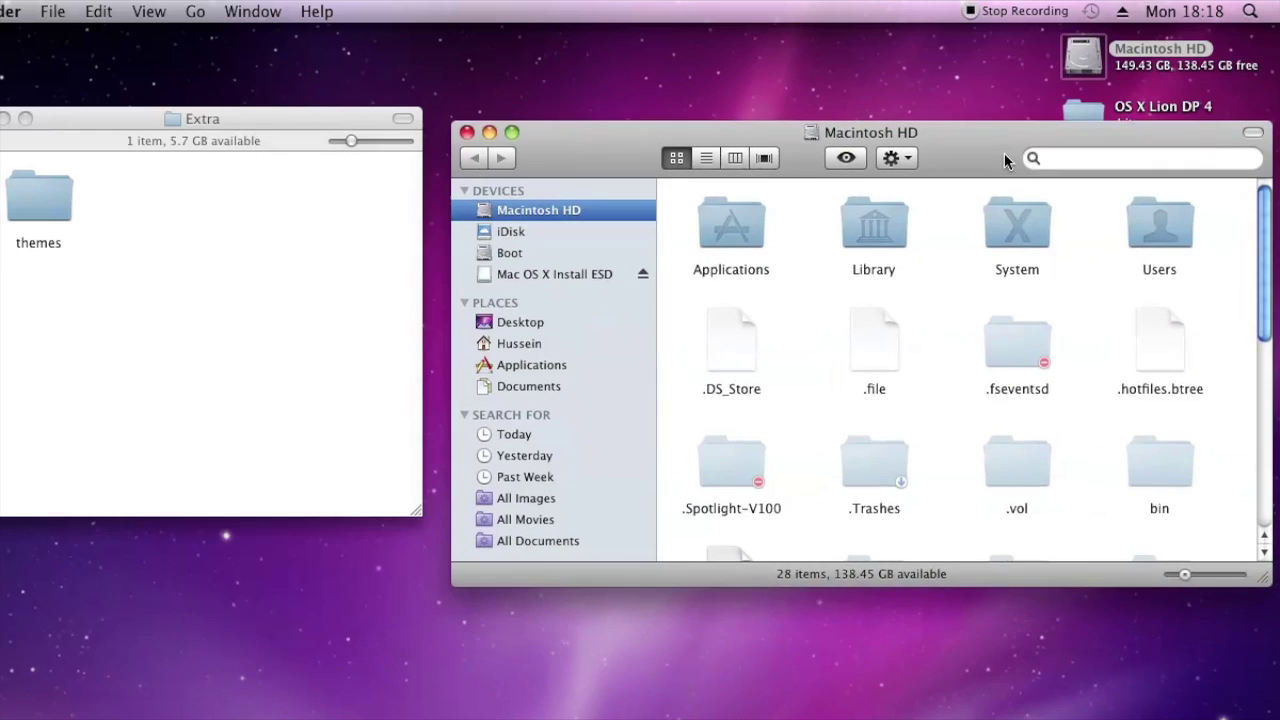
scroll(970, 318, down, 10)
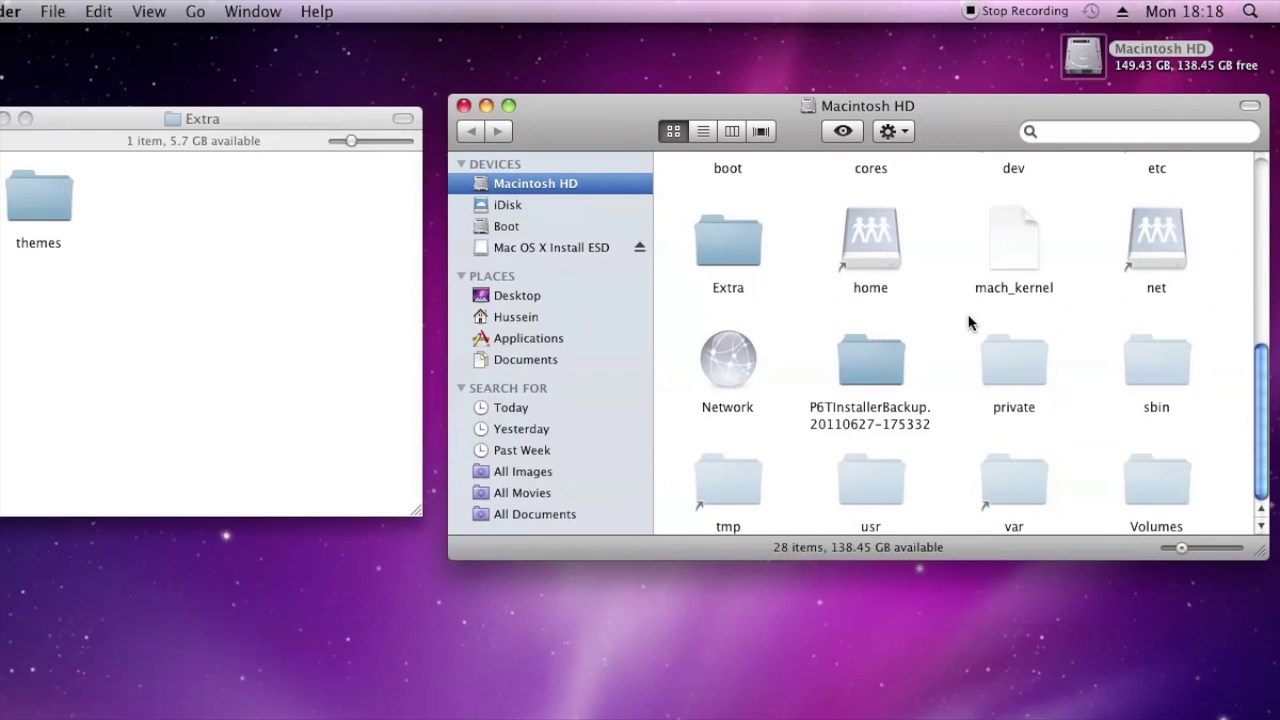
double_click(727, 243)
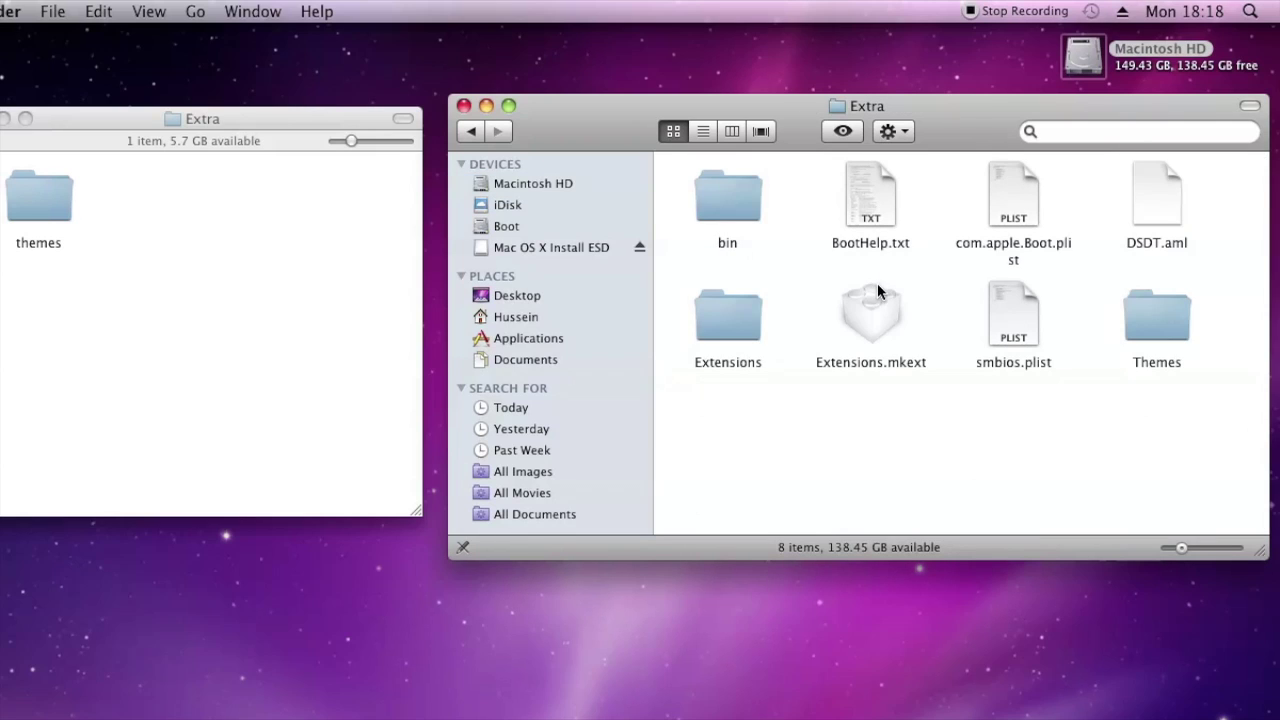
click(1025, 325)
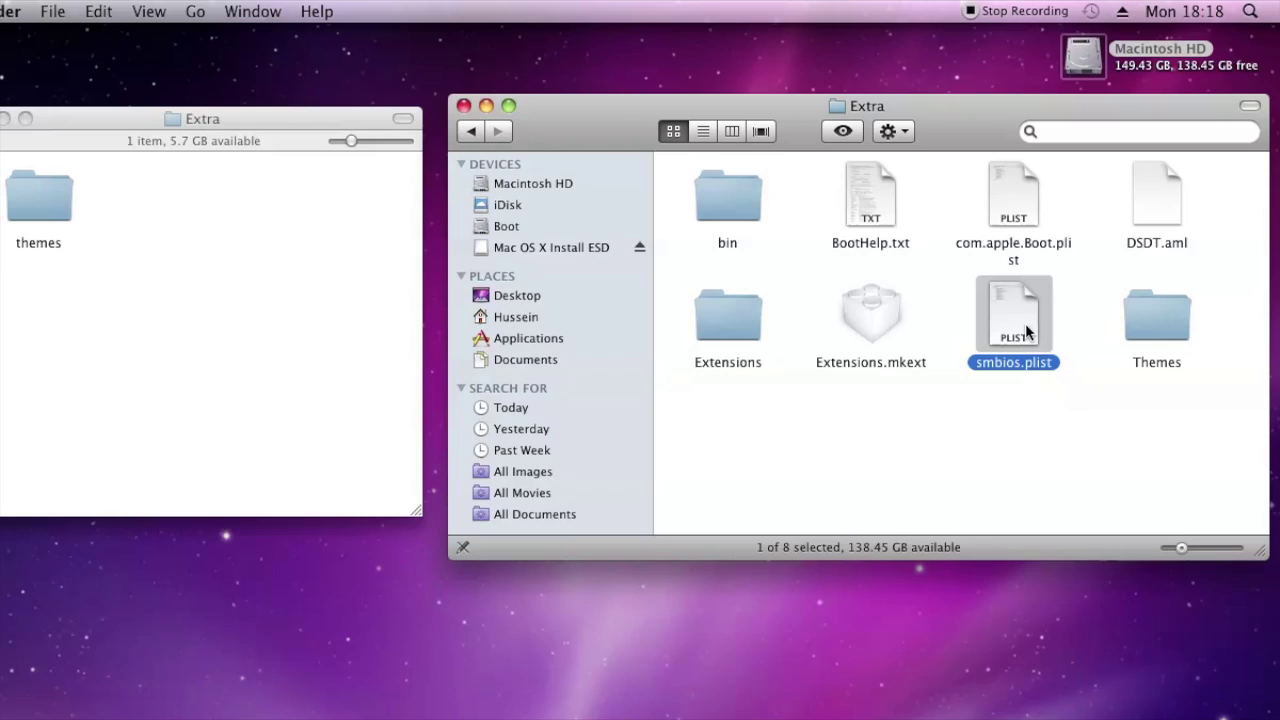
super+click(873, 316)
super+click(743, 314)
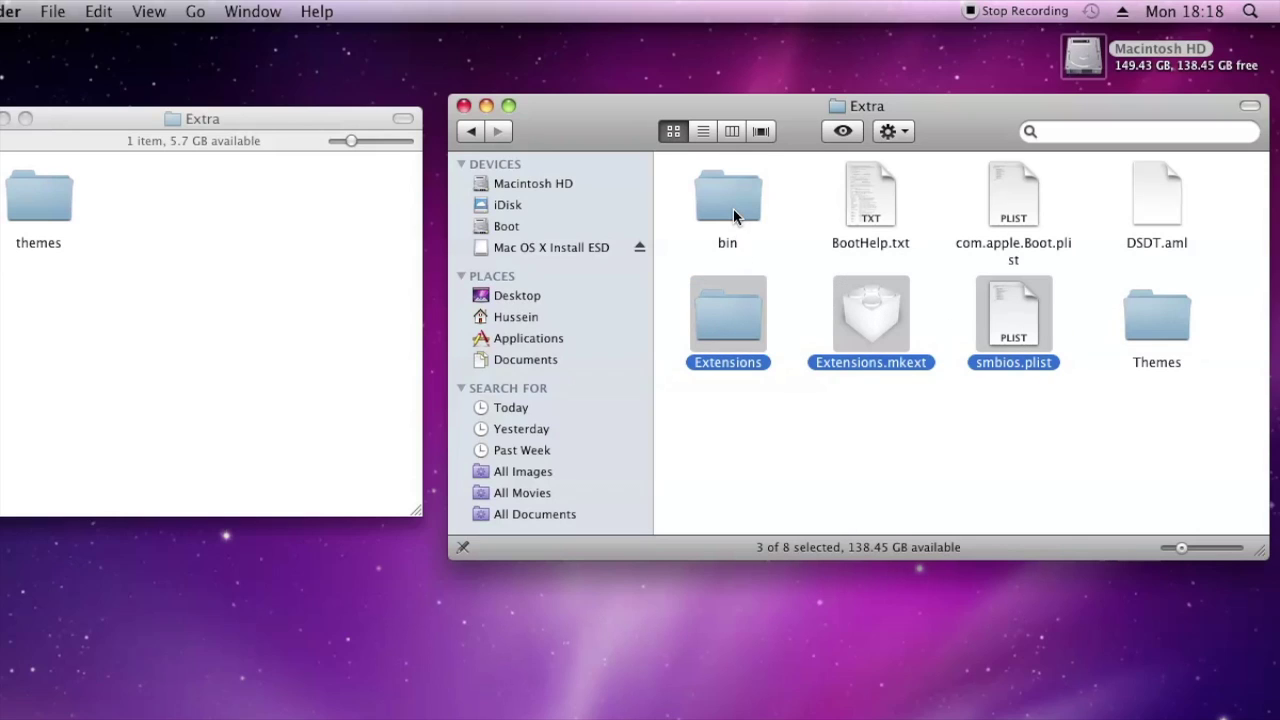
super+click(735, 217)
super+click(873, 217)
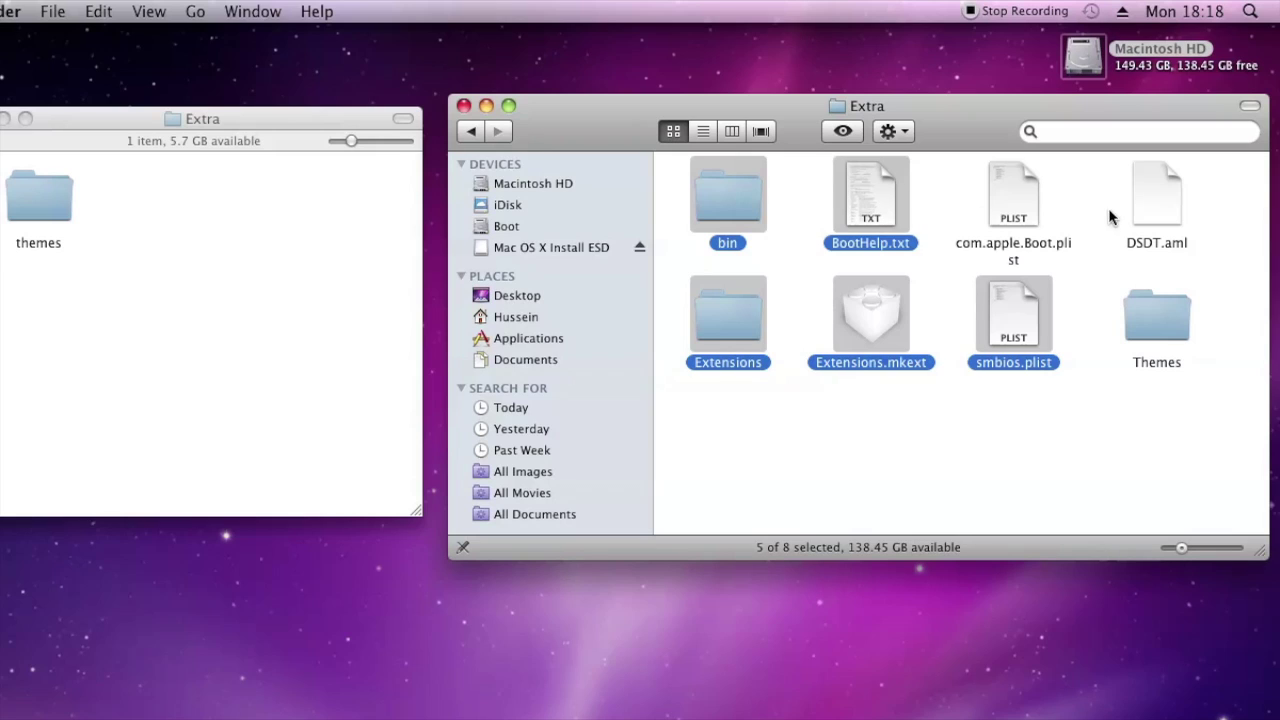
super+click(1038, 212)
super+click(1165, 206)
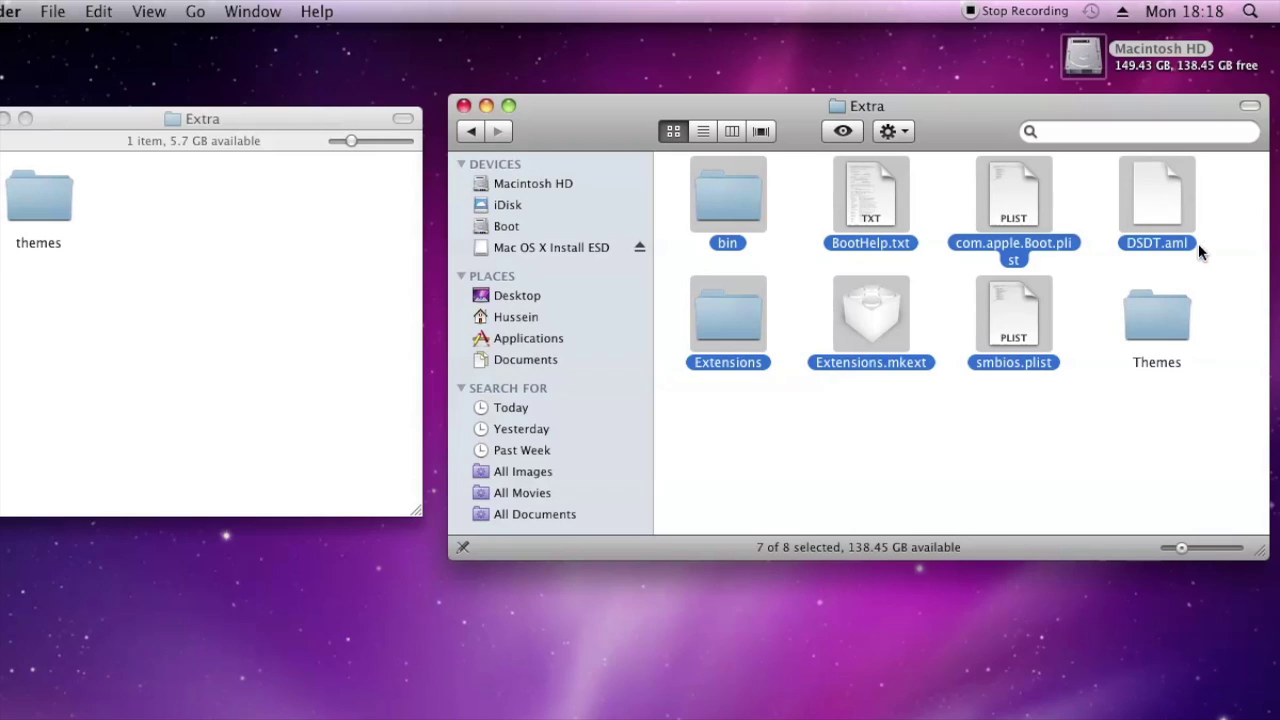
Copy the seven selected items and bring Boot's Extra folder window forward for pasting
right_click(1155, 212)
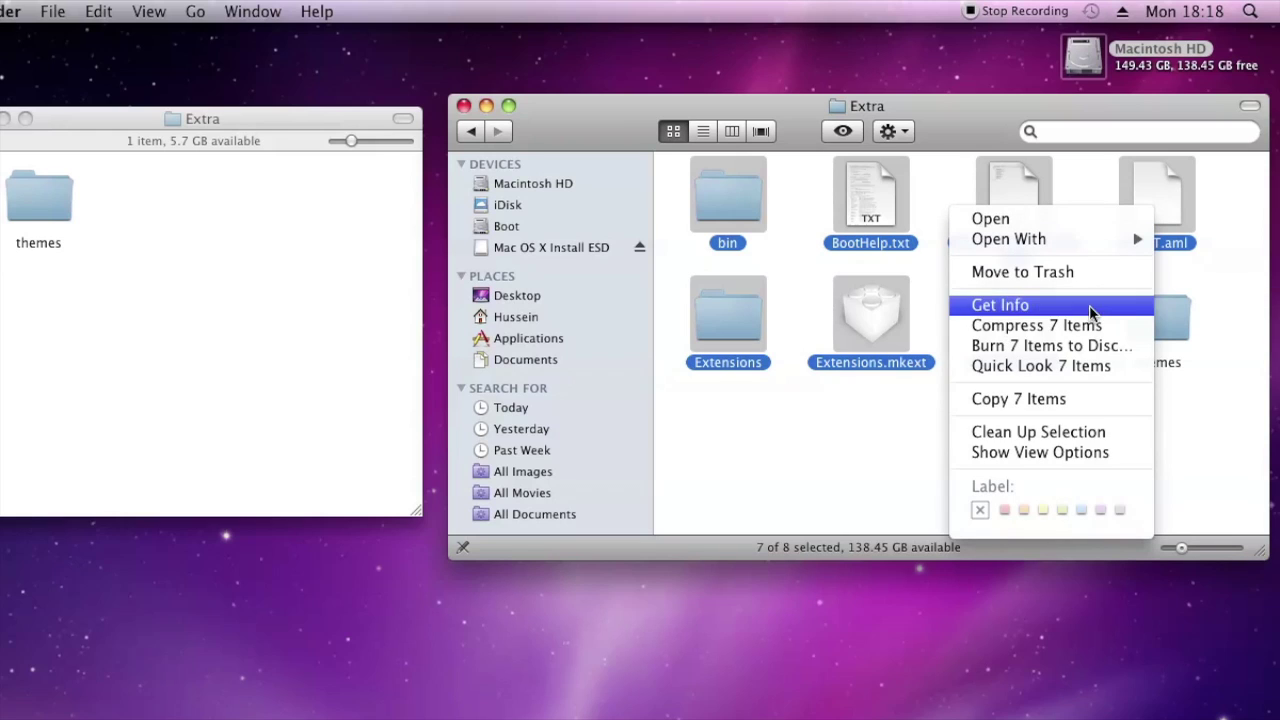
click(1070, 398)
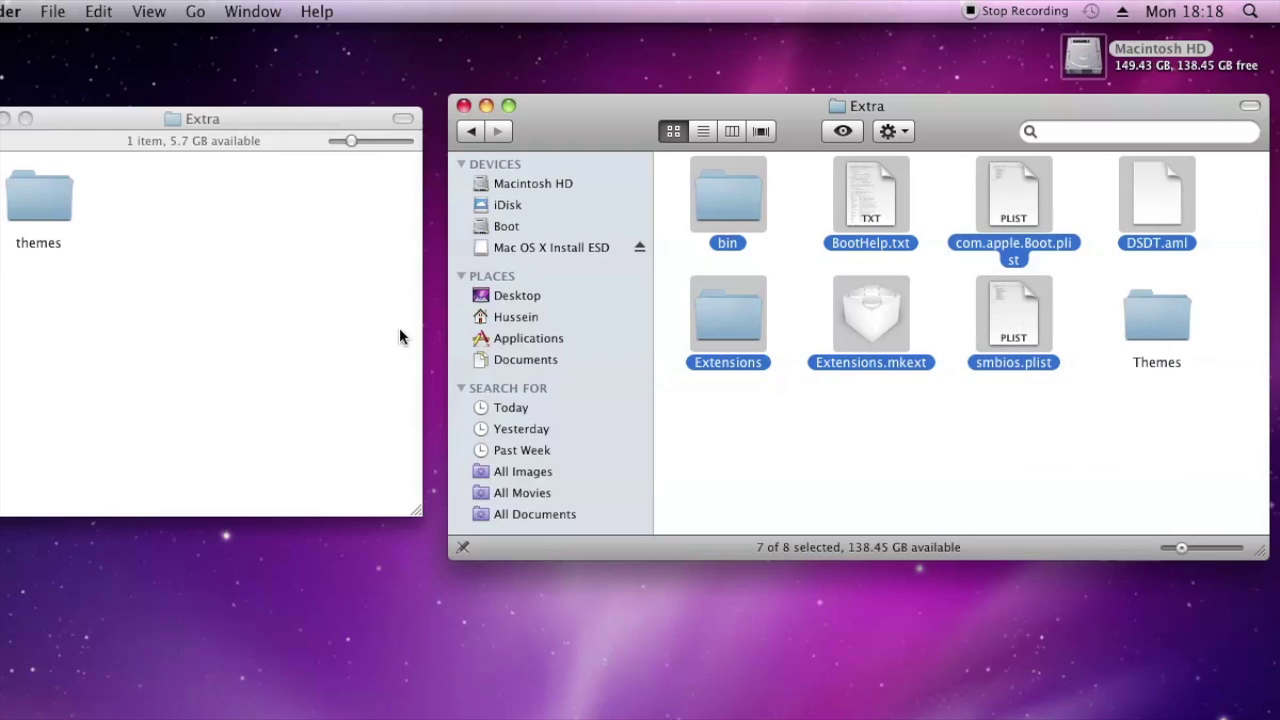
click(399, 336)
right_click(248, 225)
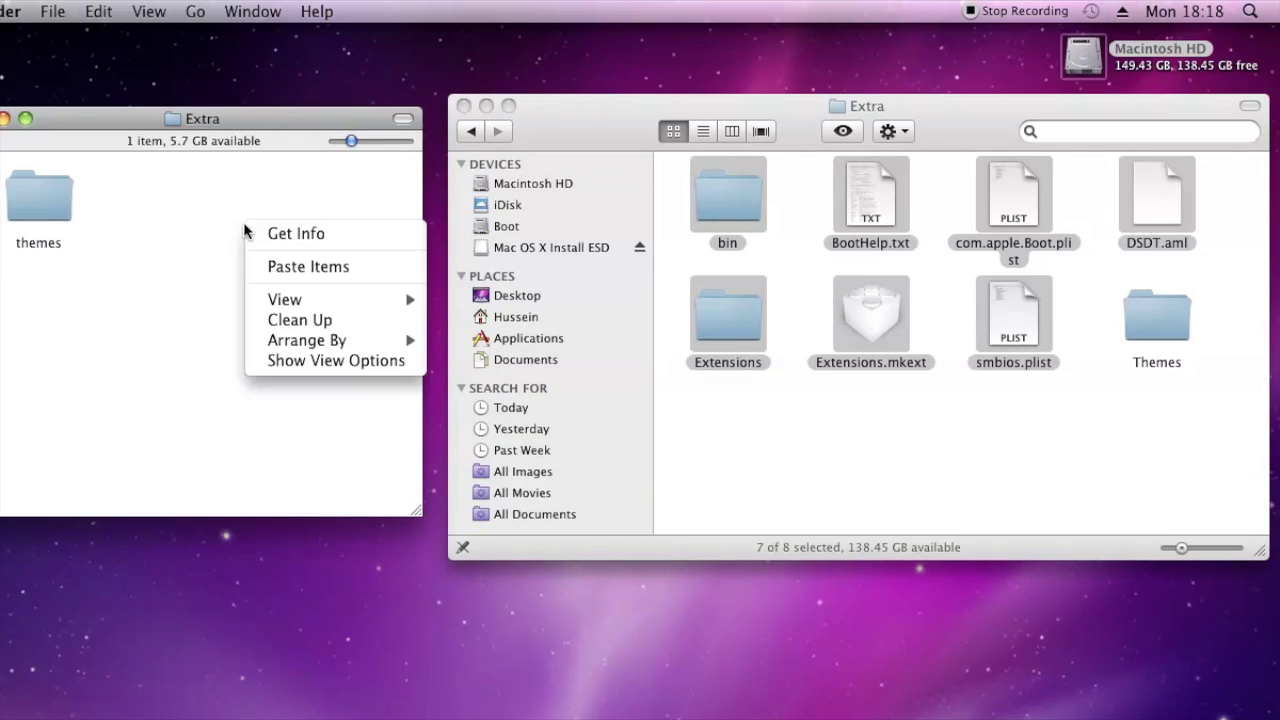
Paste the seven items into Boot's Extra folder, authorize with the admin password, then close Macintosh HD's Extra window
click(310, 274)
text(••••••••)
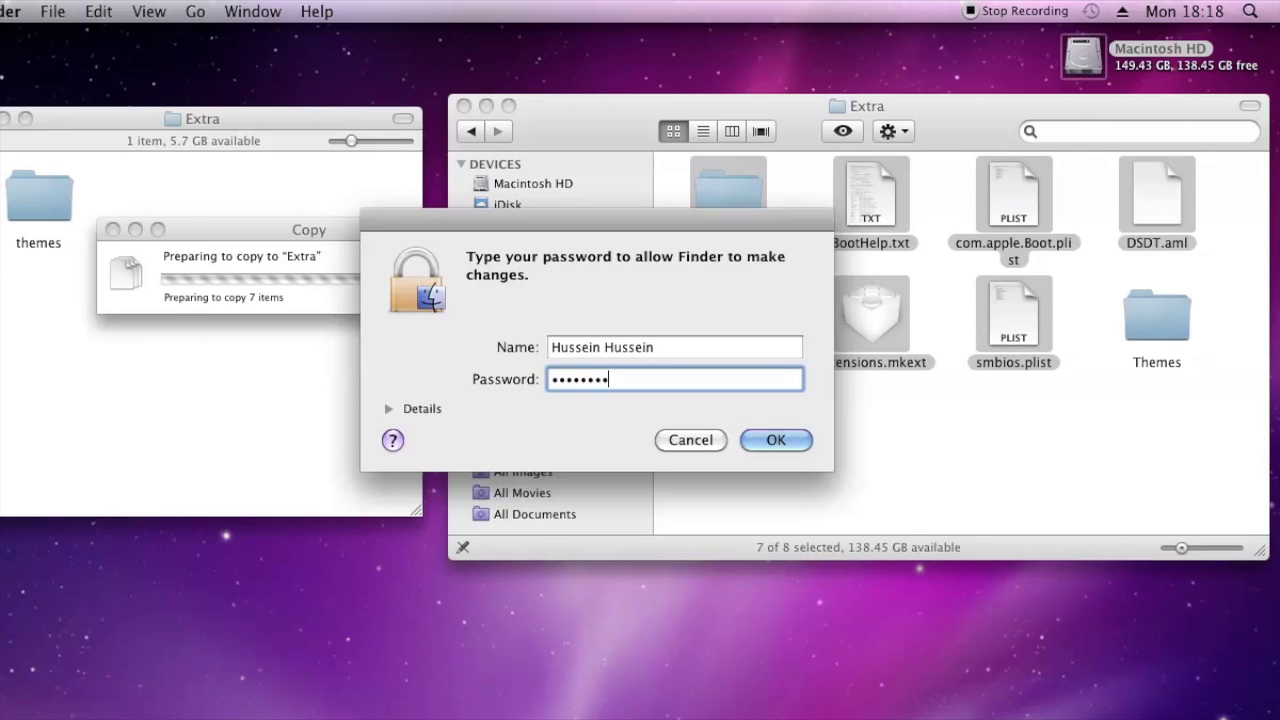
click(782, 438)
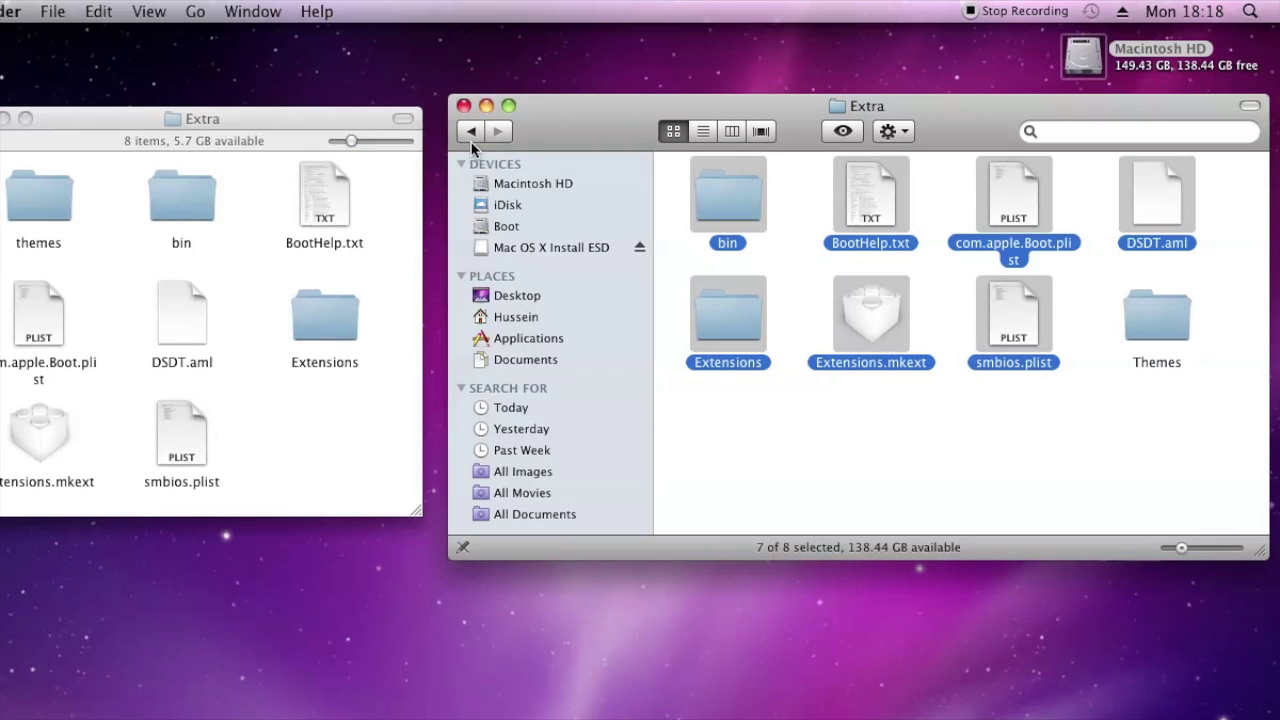
click(464, 106)
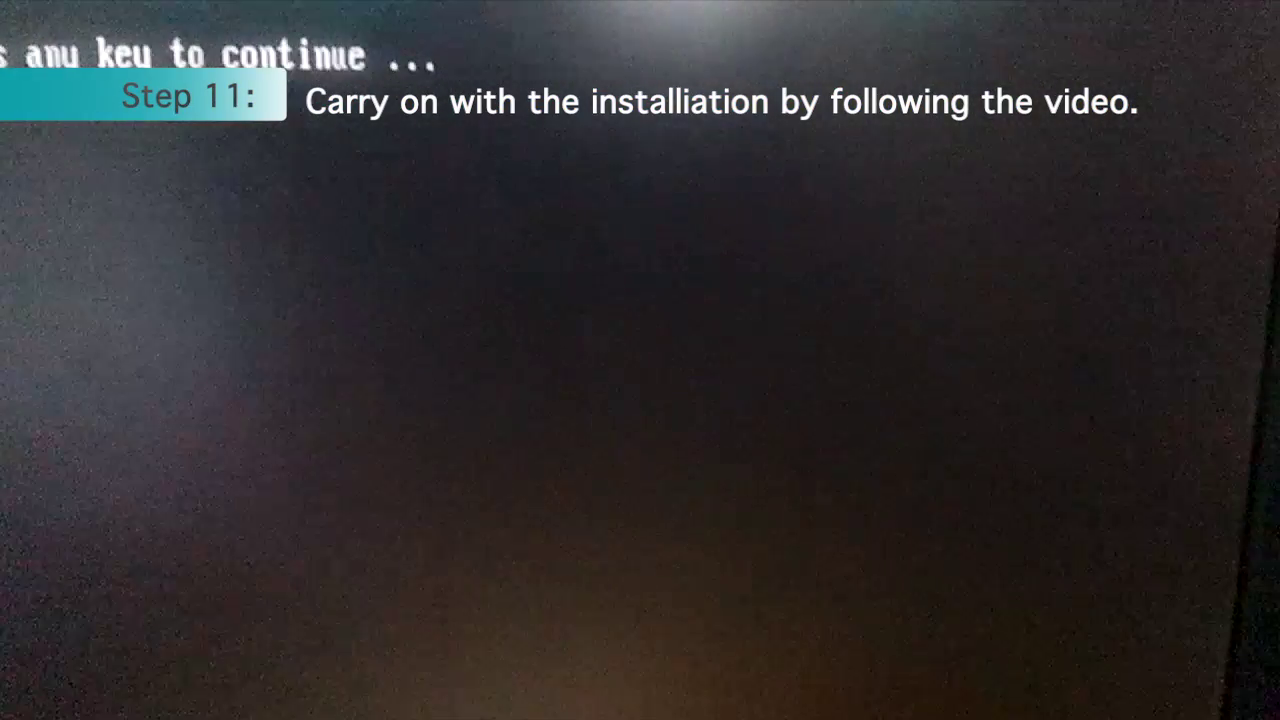
Continue past the boot prompt and start up from the Boot drive in Chameleon's menu
key(Return)
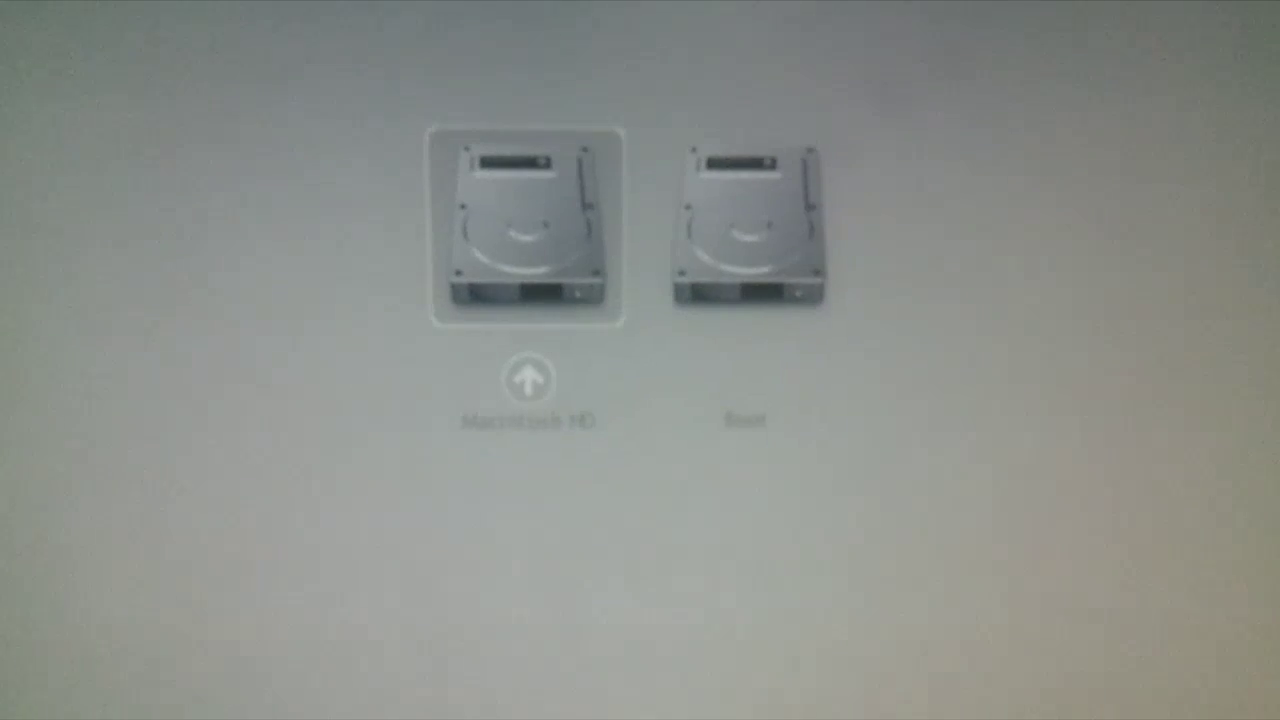
click(748, 225)
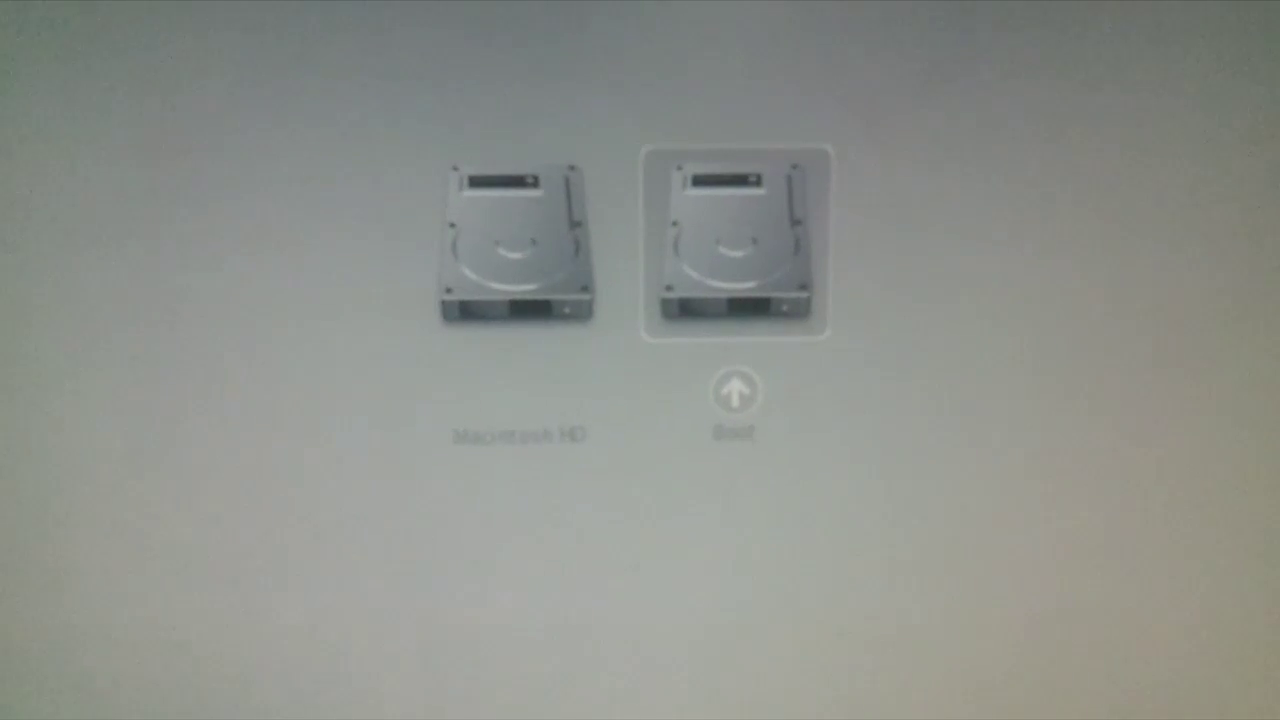
key(Return)
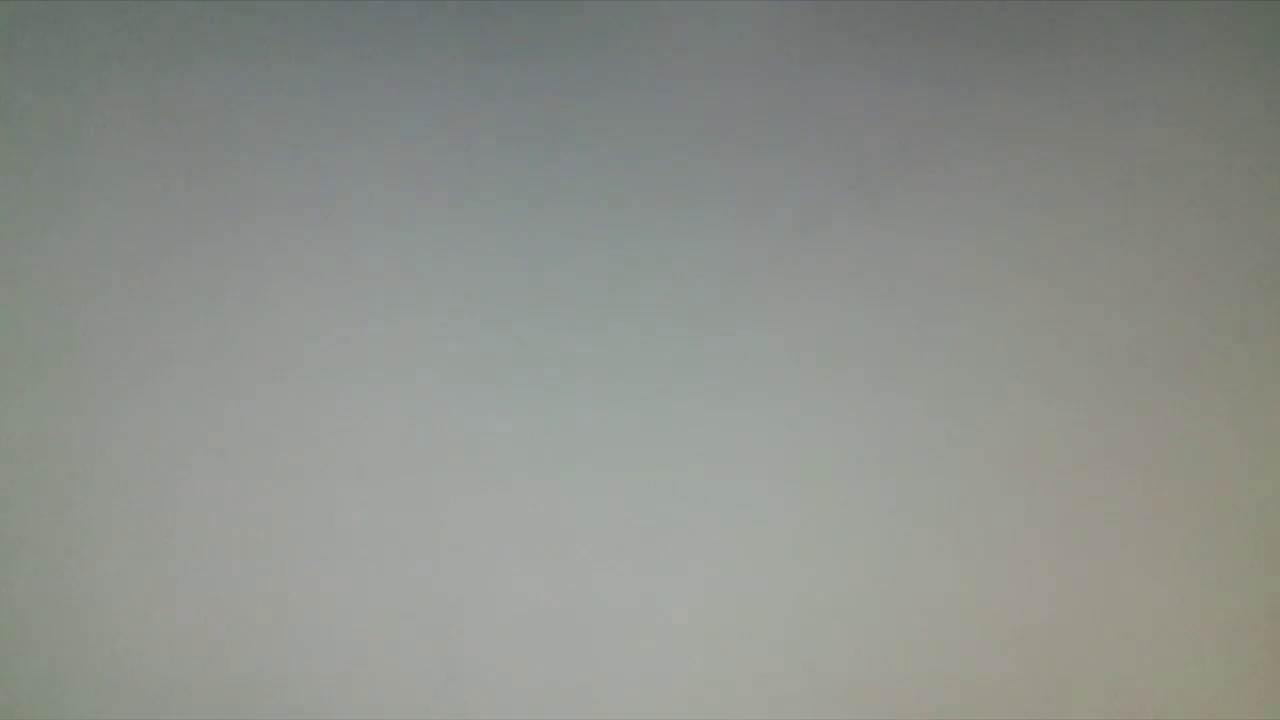